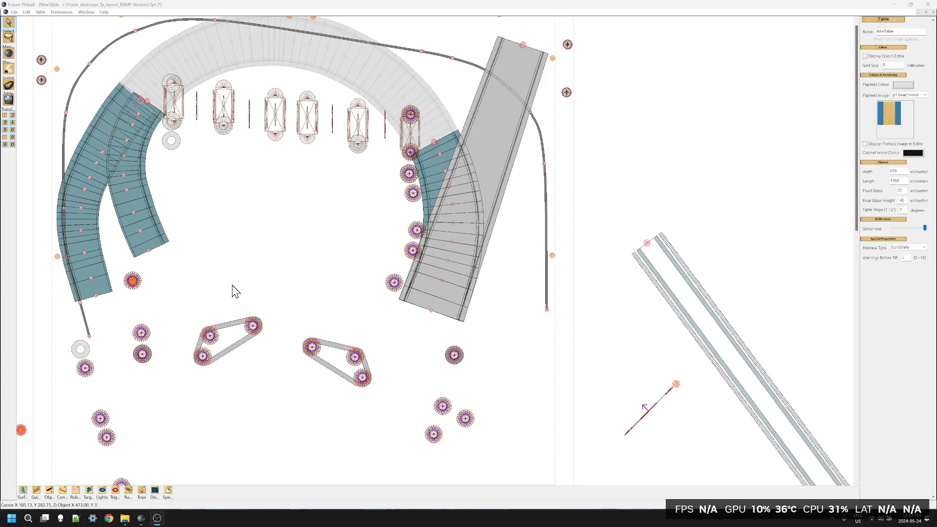
# - Select the four shape points along the upper-left curve of the outer guide wall
pyautogui.scroll(1, 232, 291)
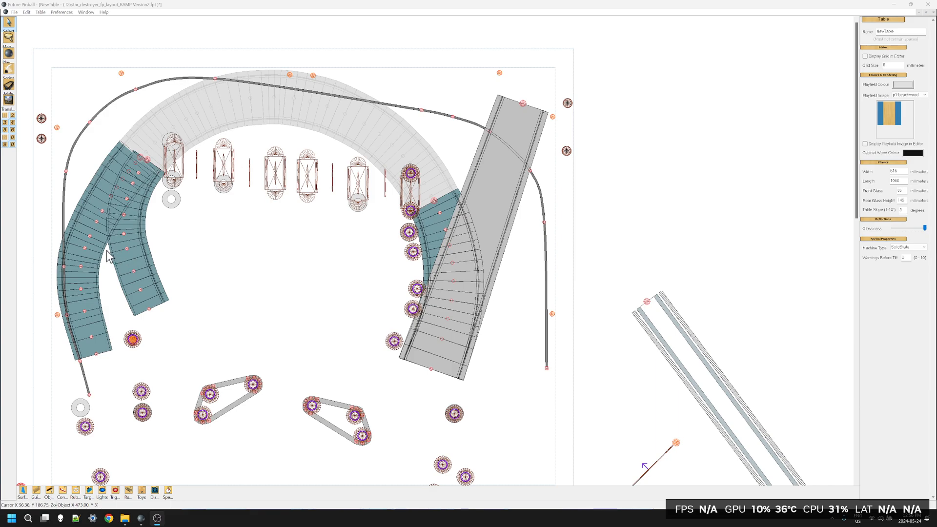
pyautogui.moveTo(40, 276); pyautogui.dragTo(67, 263)
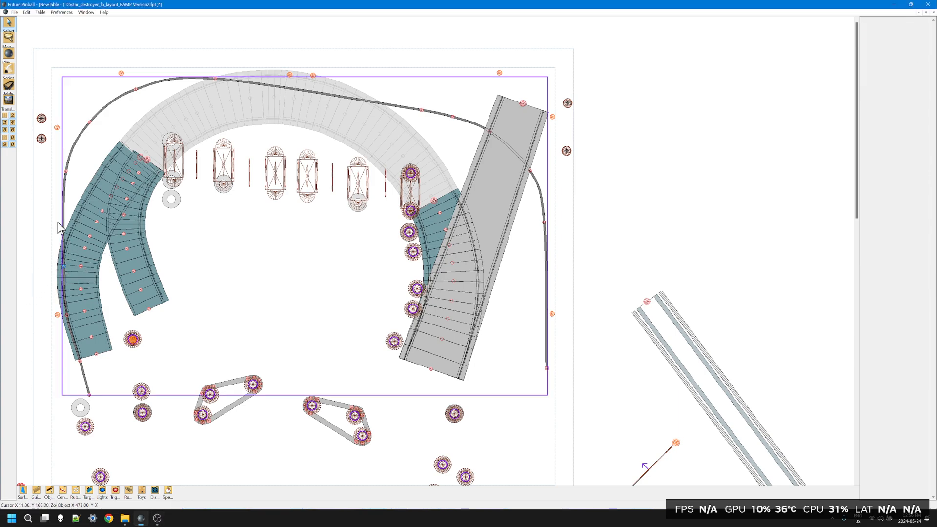
pyautogui.moveTo(49, 174); pyautogui.dragTo(73, 168)
pyautogui.moveTo(104, 129); pyautogui.dragTo(74, 118)
pyautogui.moveTo(147, 102); pyautogui.dragTo(124, 88)
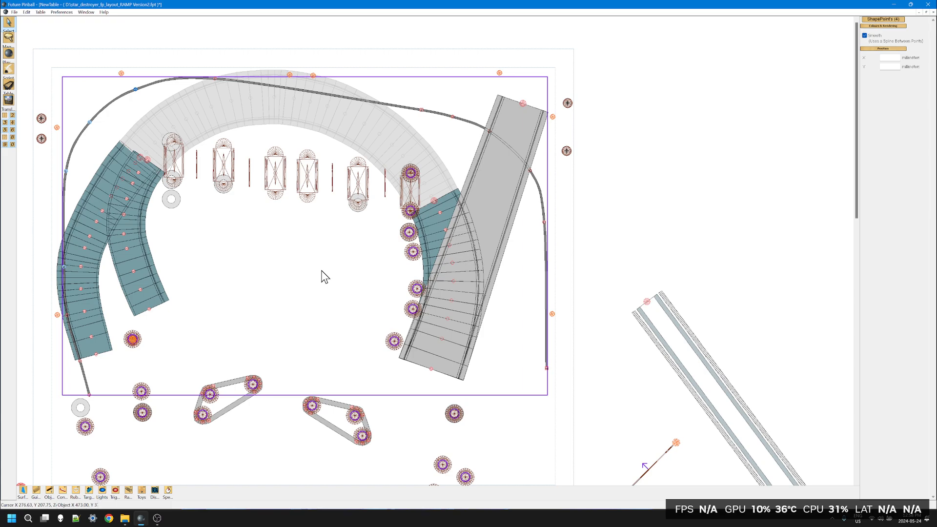
# - Show layer 1 and clear the shape point selection after checking the playfield down to the flippers
pyautogui.scroll(-7, 322, 277)
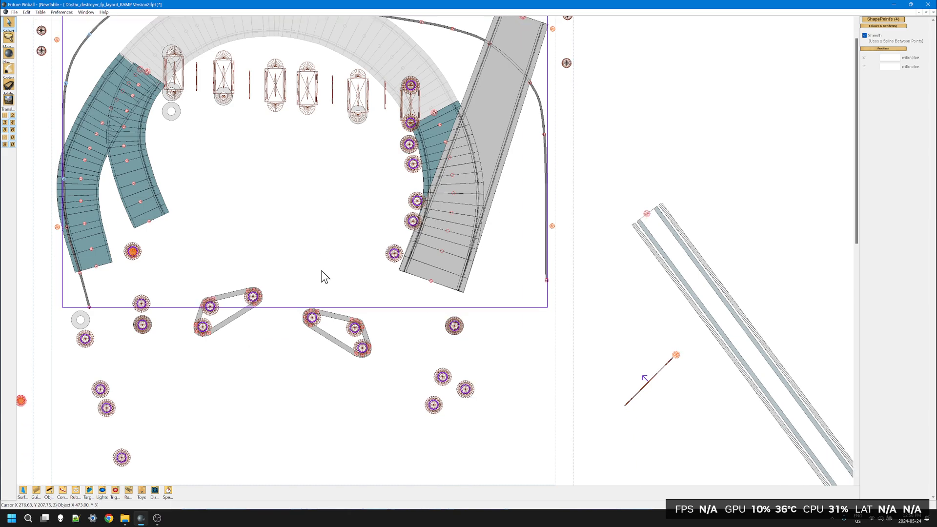
pyautogui.scroll(-2, 321, 270)
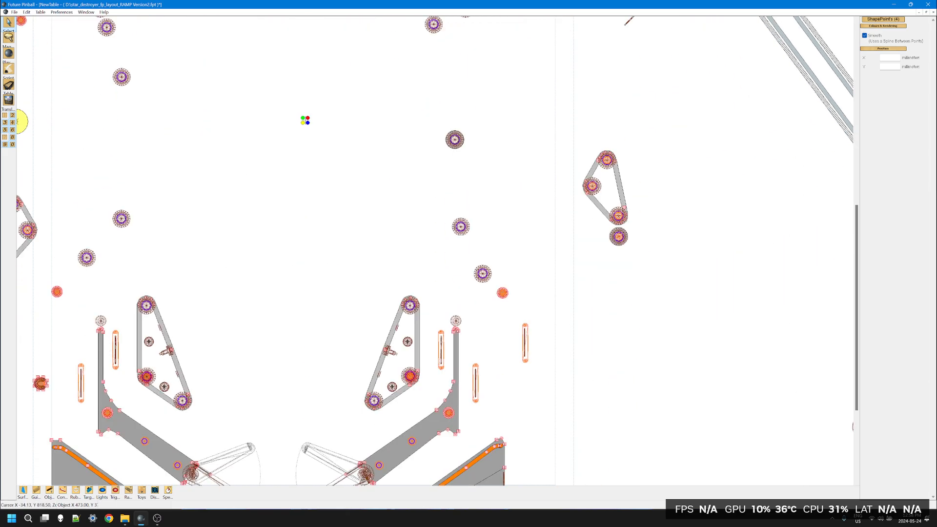
pyautogui.click(5, 116)
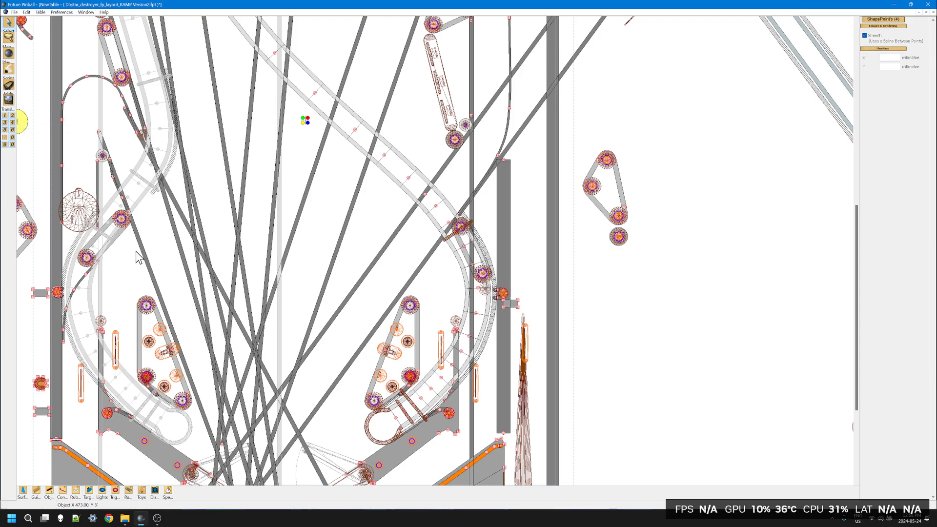
pyautogui.scroll(1, 375, 304)
pyautogui.scroll(10, 374, 304)
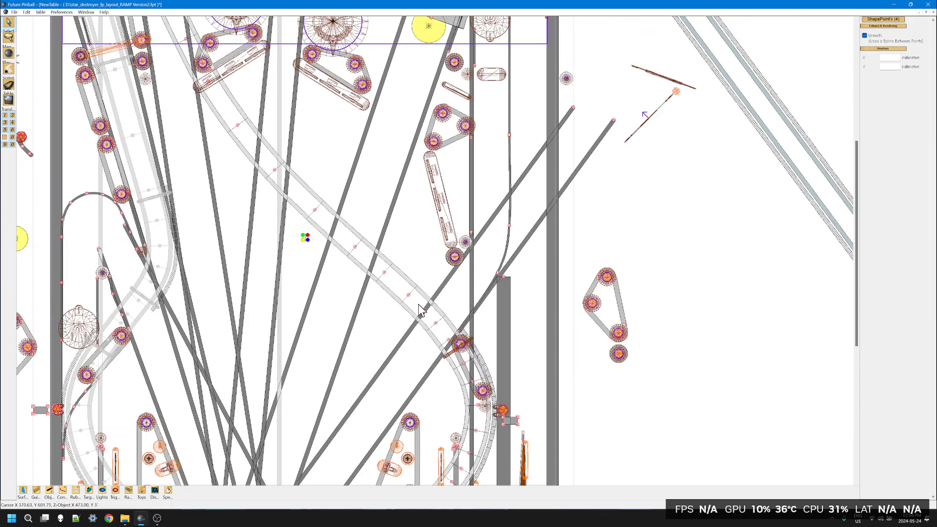
pyautogui.scroll(6, 418, 305)
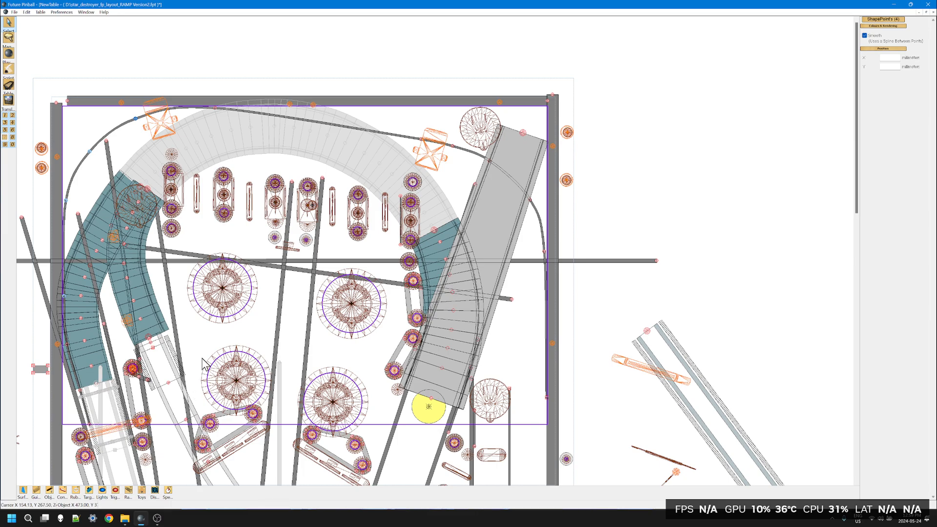
pyautogui.click(230, 329)
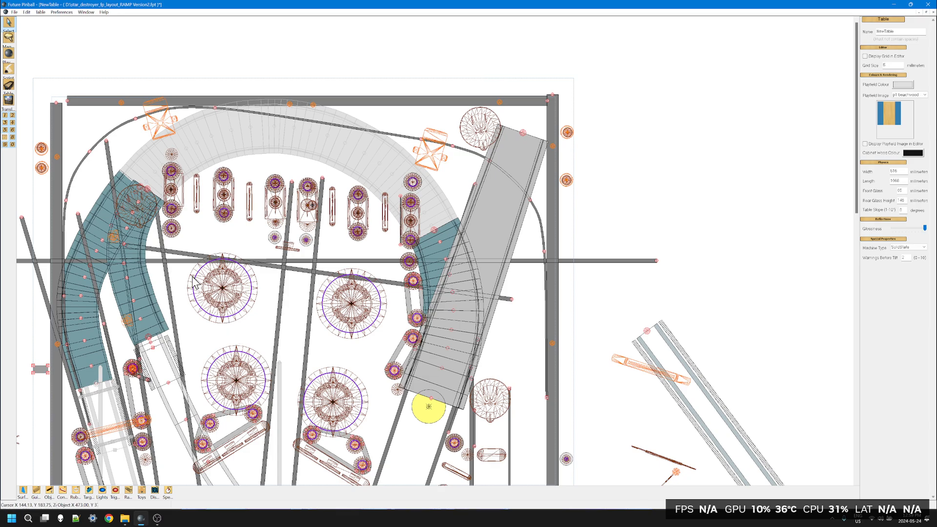
# - Add a model-based ramp in the middle of the upper playfield and move it up towards the straight grey ramp
pyautogui.click(129, 495)
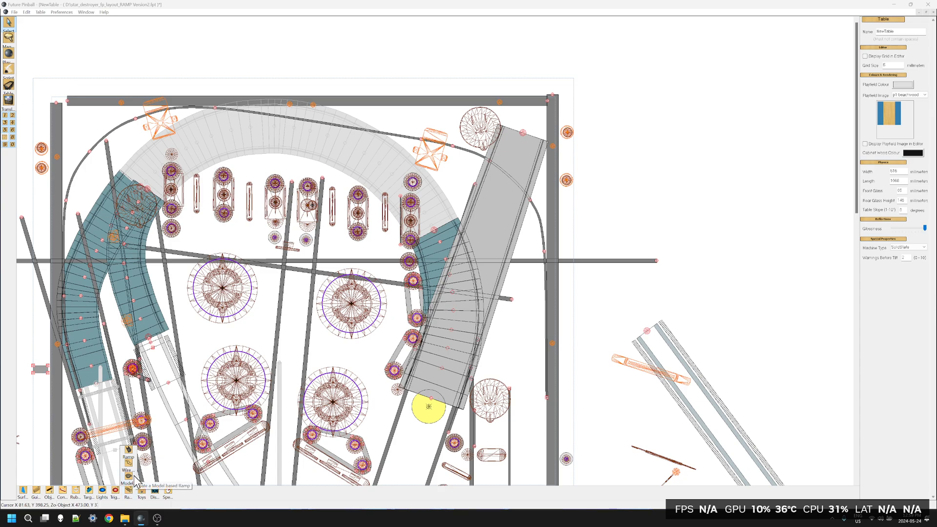
pyautogui.click(131, 480)
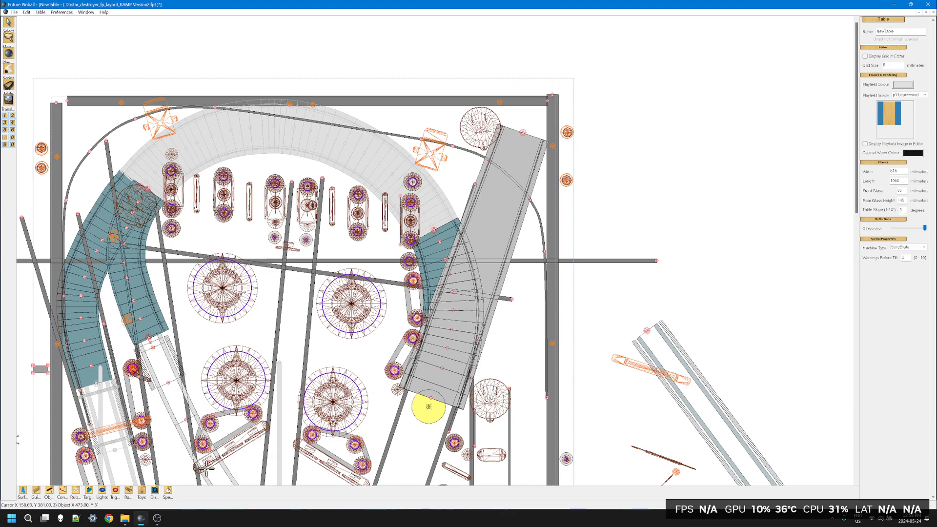
pyautogui.click(293, 316)
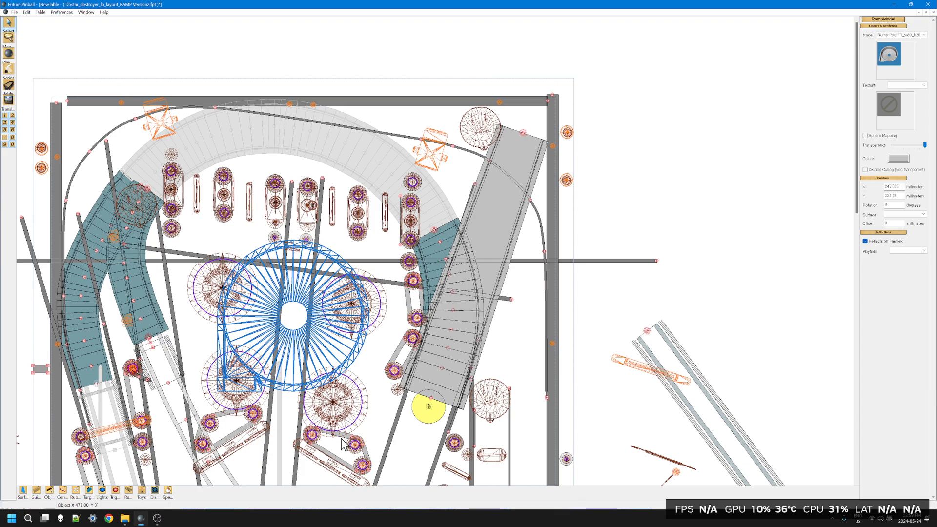
pyautogui.click(300, 344)
pyautogui.moveTo(300, 344); pyautogui.dragTo(376, 268)
# - Change the straight grey ramp's profile, and nudge the circular model ramp slightly closer to it
pyautogui.click(421, 365)
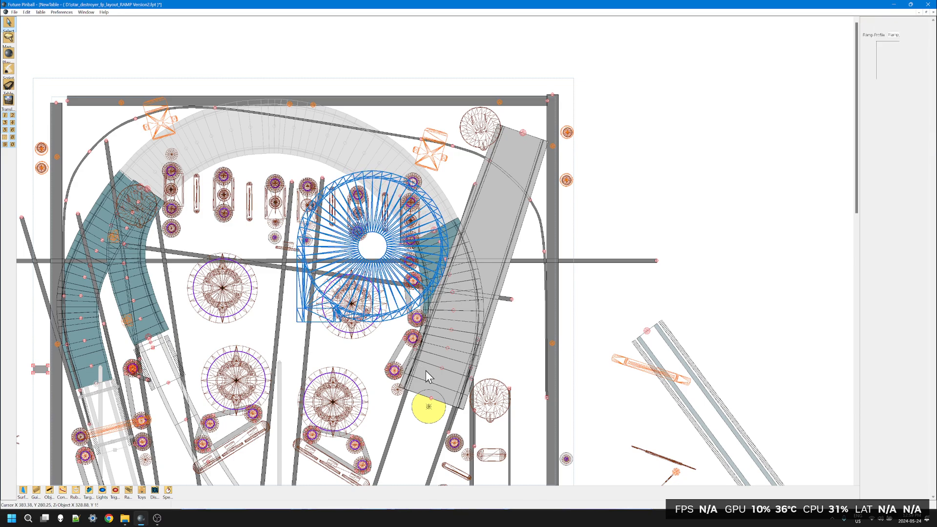
pyautogui.click(426, 370)
pyautogui.click(923, 34)
pyautogui.click(912, 39)
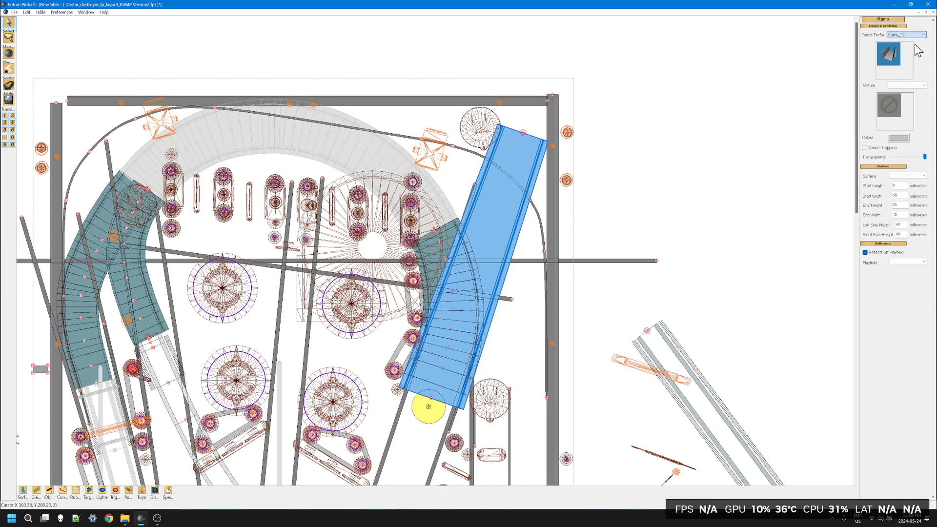
pyautogui.click(391, 288)
pyautogui.moveTo(385, 282); pyautogui.dragTo(393, 288)
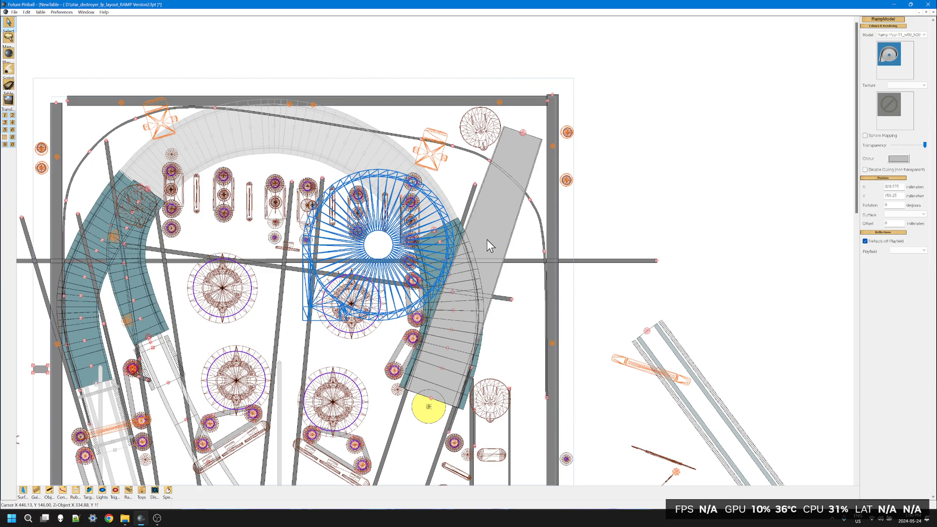
# - Snap the lower and upper end points of the straight grey ramp to the nearest millimetre
pyautogui.click(431, 399)
pyautogui.rightClick(431, 400)
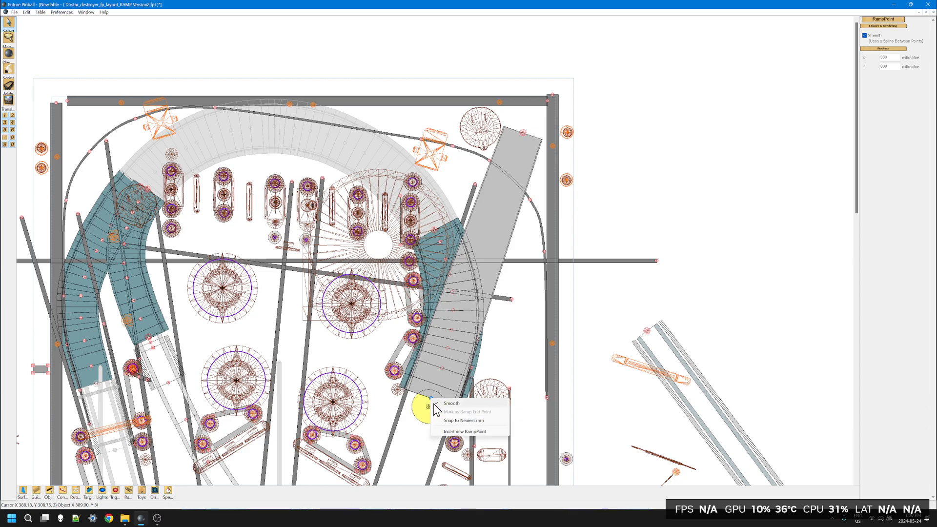
pyautogui.click(445, 420)
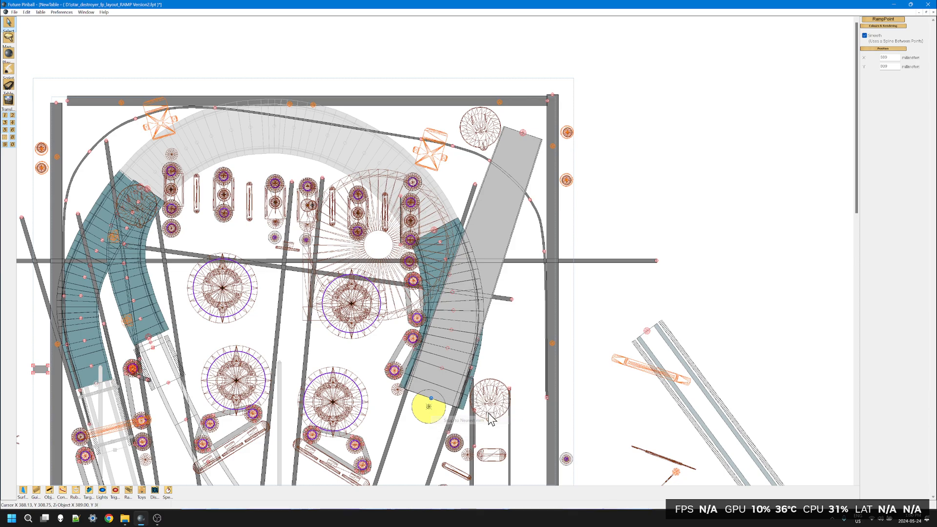
pyautogui.click(523, 133)
pyautogui.rightClick(523, 133)
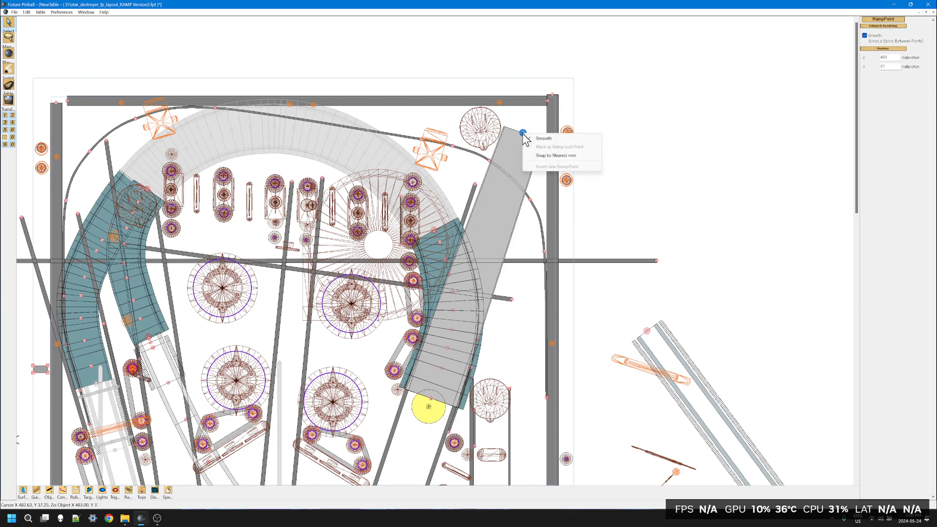
pyautogui.click(556, 155)
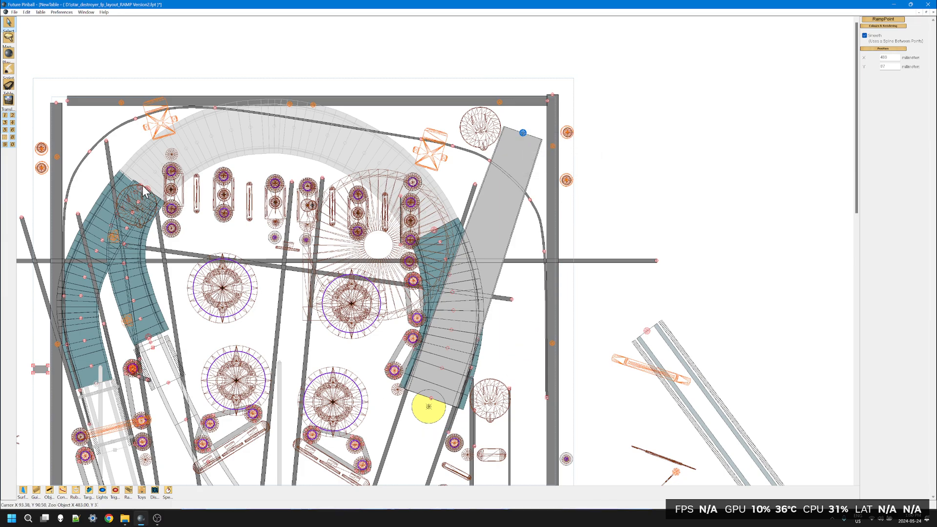
# - Hide layers 2, 3, 4, 5, 6, 9 and 10, leaving layers 1 and 8 shown
pyautogui.click(13, 115)
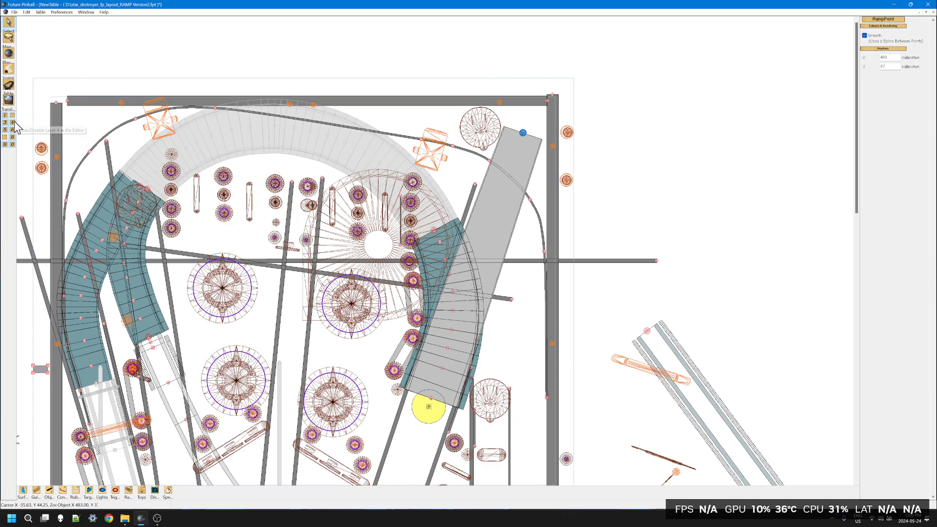
pyautogui.click(12, 123)
pyautogui.click(4, 123)
pyautogui.click(12, 129)
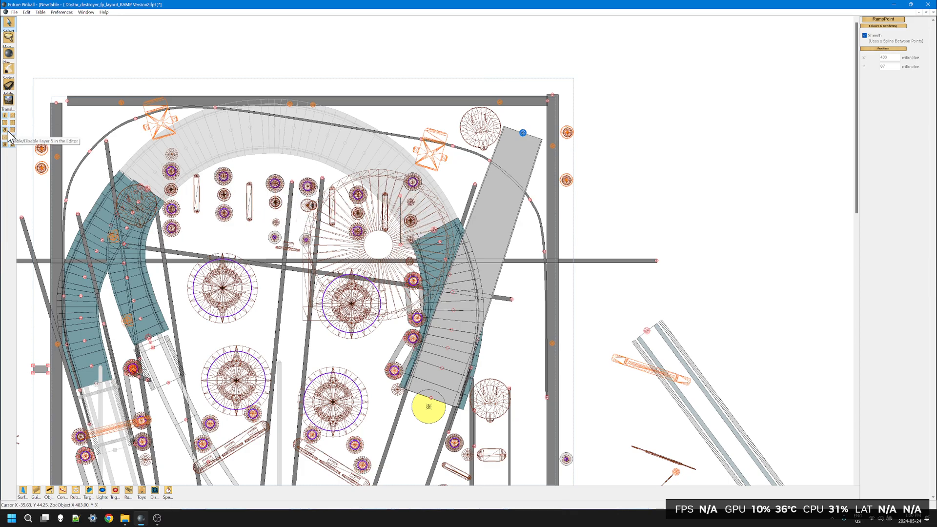
pyautogui.click(5, 130)
pyautogui.click(5, 145)
pyautogui.click(12, 144)
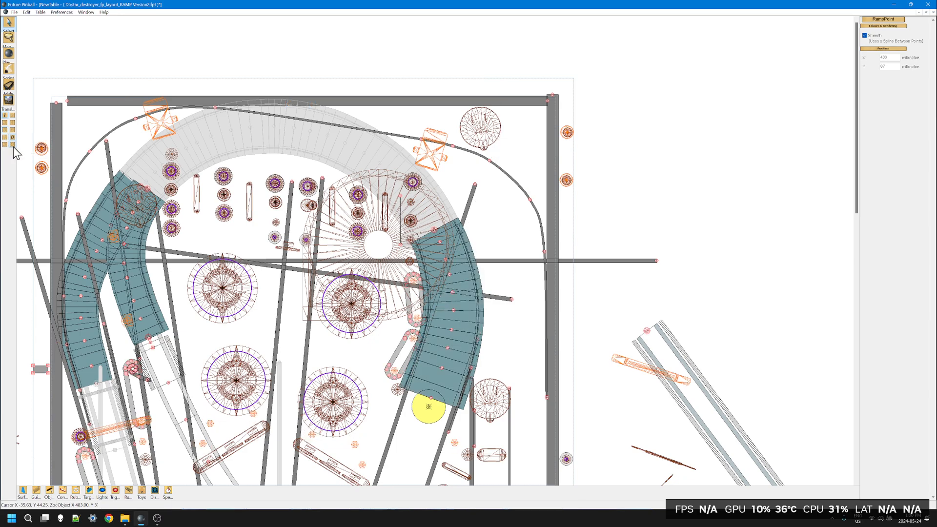
# - Assign the circular model ramp to layer 8 and hide layer 1
pyautogui.click(388, 305)
pyautogui.rightClick(397, 304)
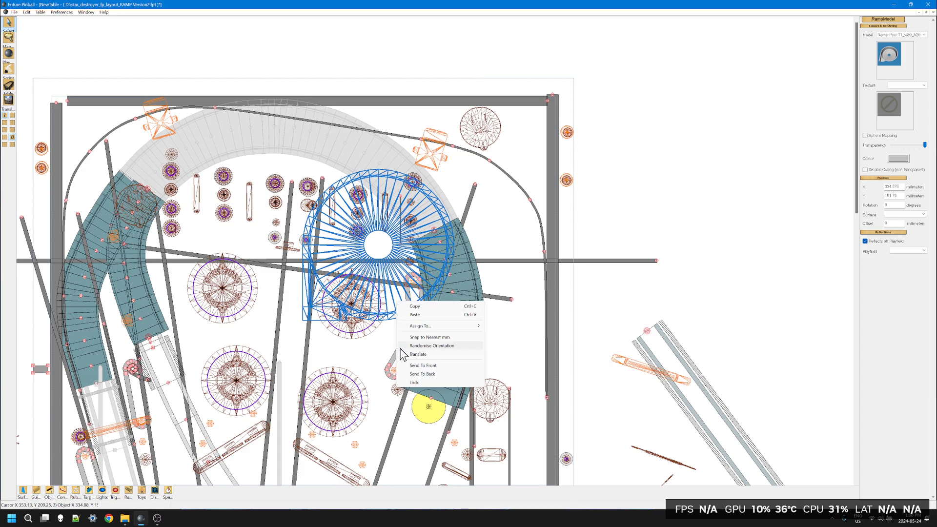
pyautogui.moveTo(415, 326)
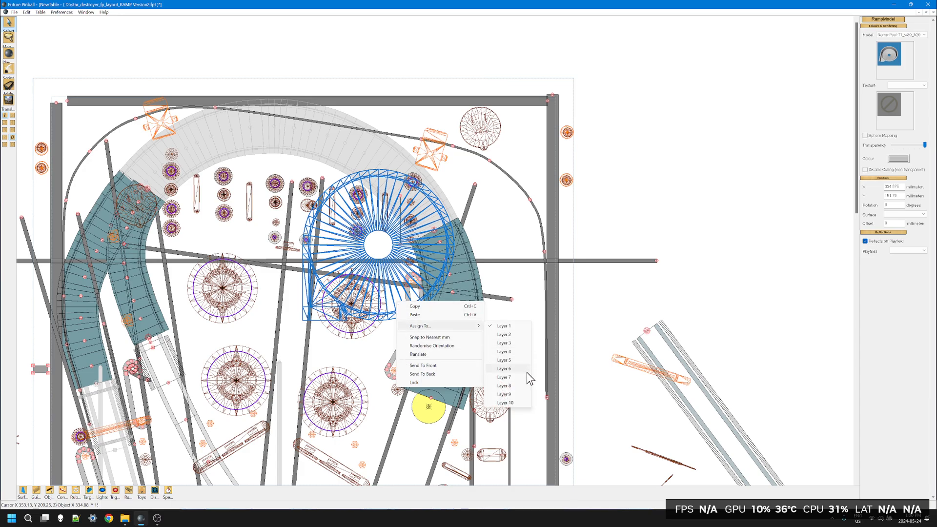
pyautogui.click(517, 387)
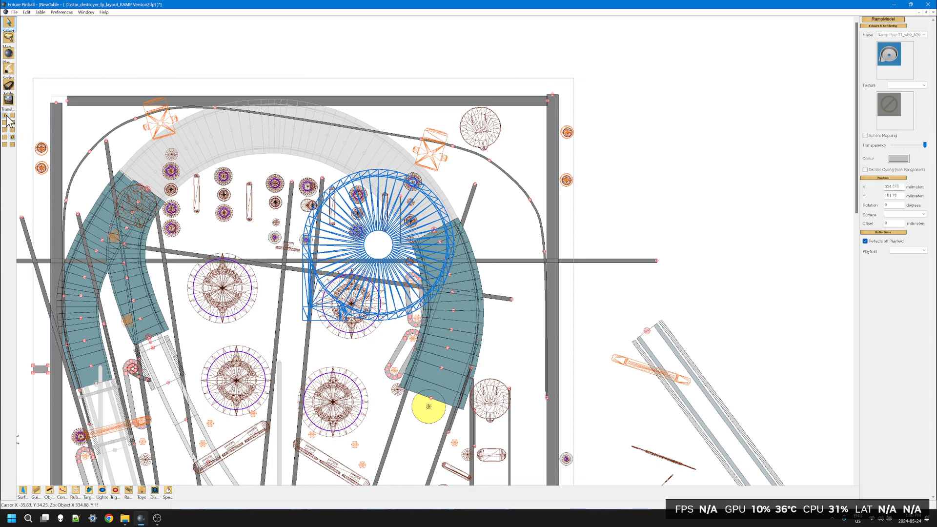
pyautogui.click(12, 137)
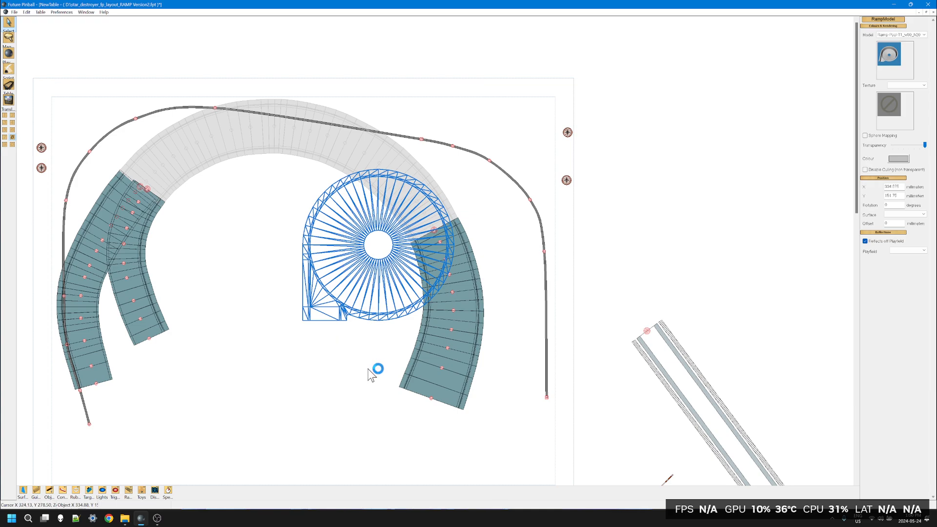
# - Show layer 5 and send the curved teal ramp beside the straight grey ramp to the back
pyautogui.click(5, 130)
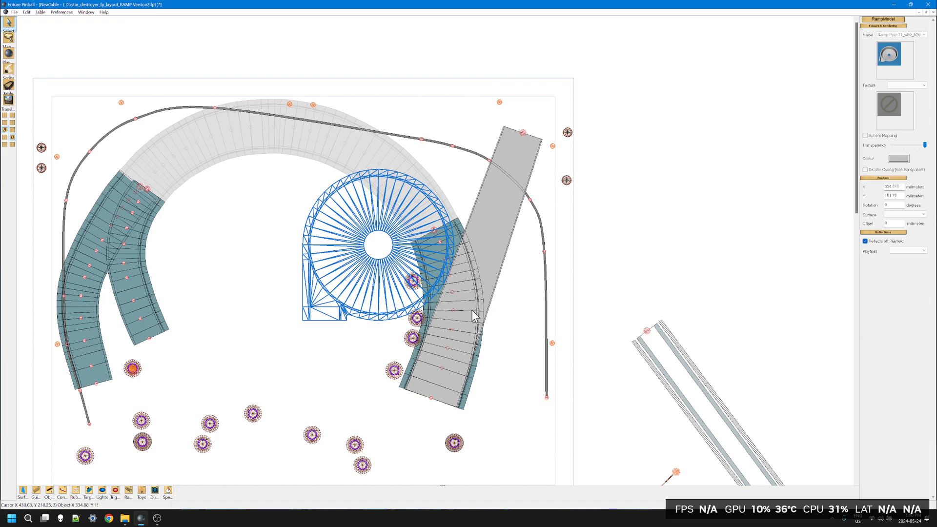
pyautogui.click(430, 320)
pyautogui.rightClick(430, 319)
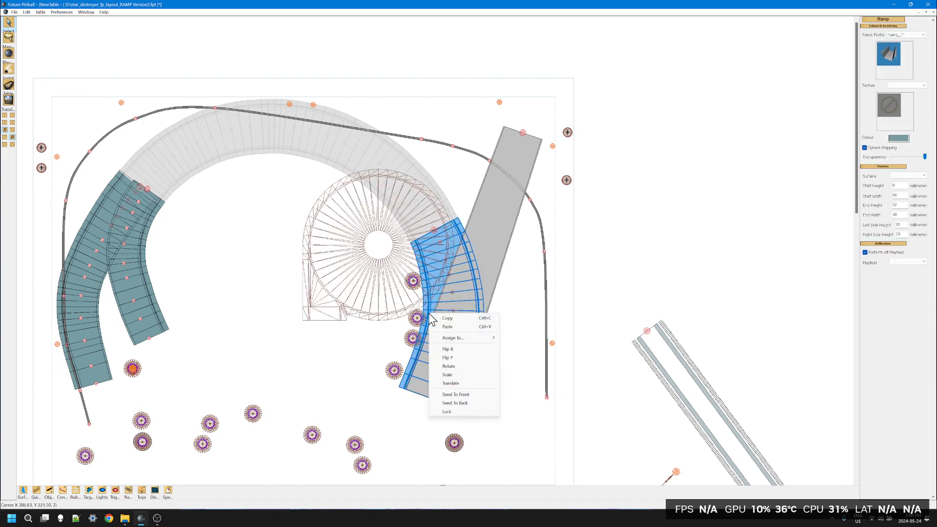
pyautogui.click(433, 403)
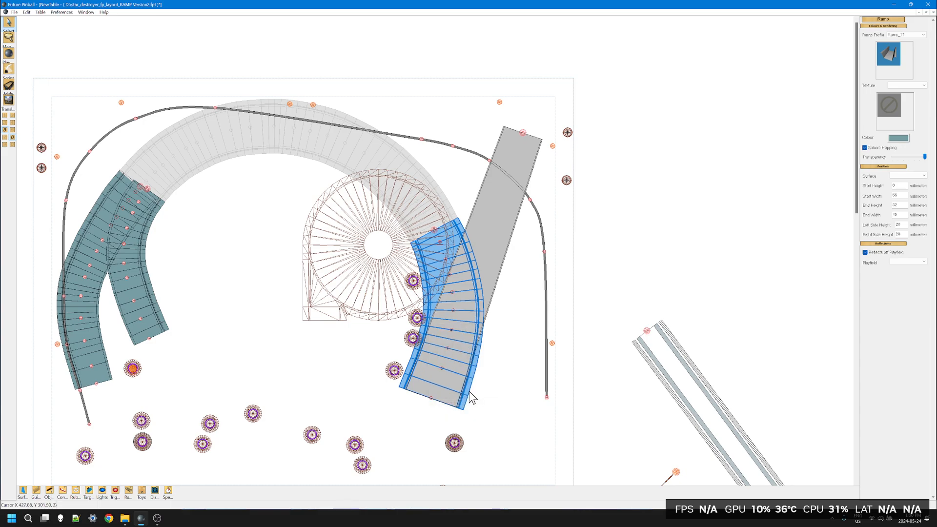
# - Insert a new ramp point midway along the straight grey ramp and turn off its smoothing
pyautogui.click(430, 398)
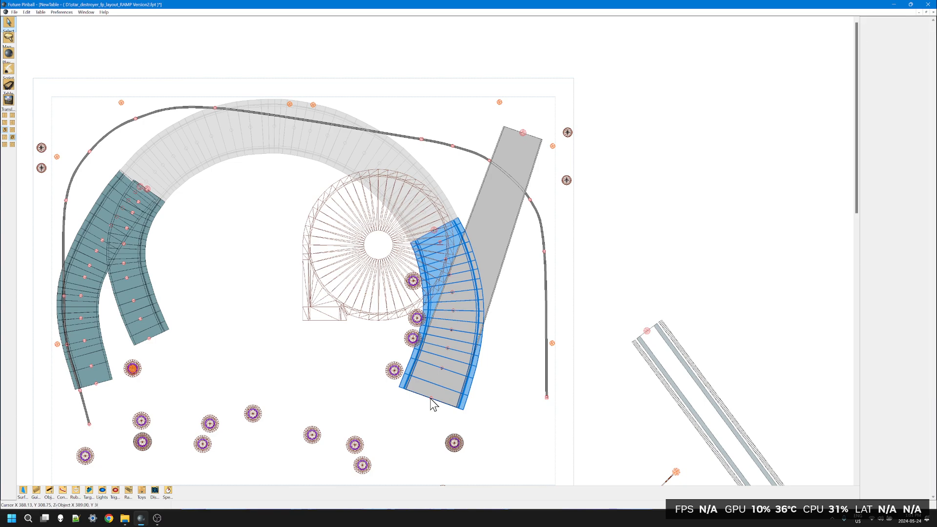
pyautogui.rightClick(430, 398)
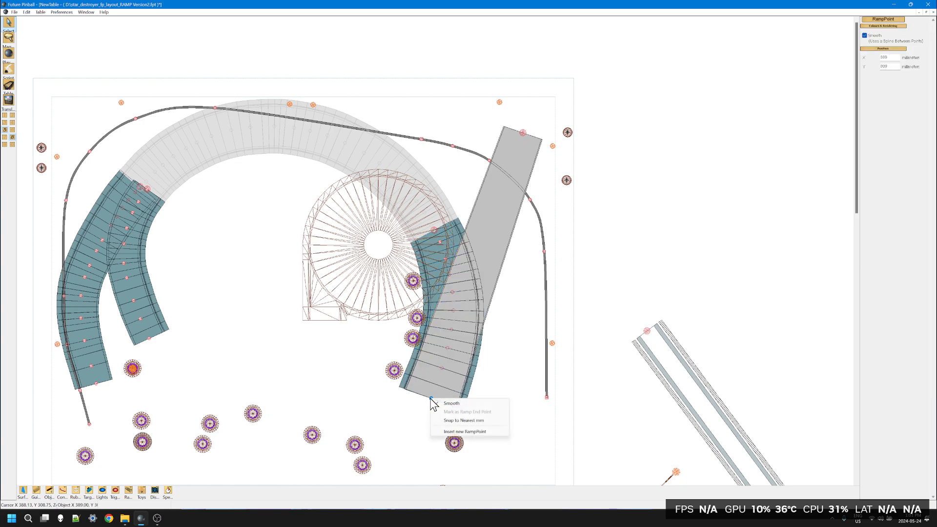
pyautogui.click(440, 432)
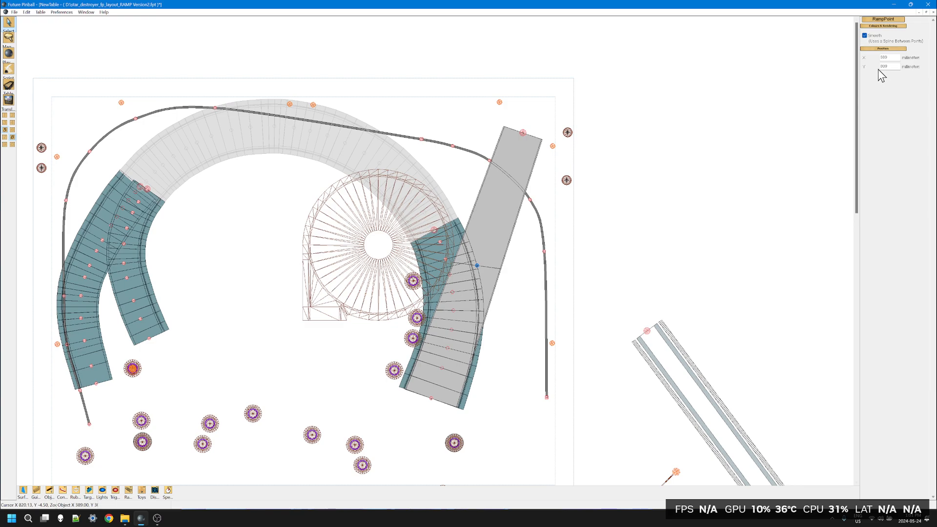
pyautogui.click(864, 36)
# - Turn off smoothing for the two overlapping ramp points at the lower ends of the straight and curved ramps
pyautogui.moveTo(427, 404); pyautogui.dragTo(442, 390)
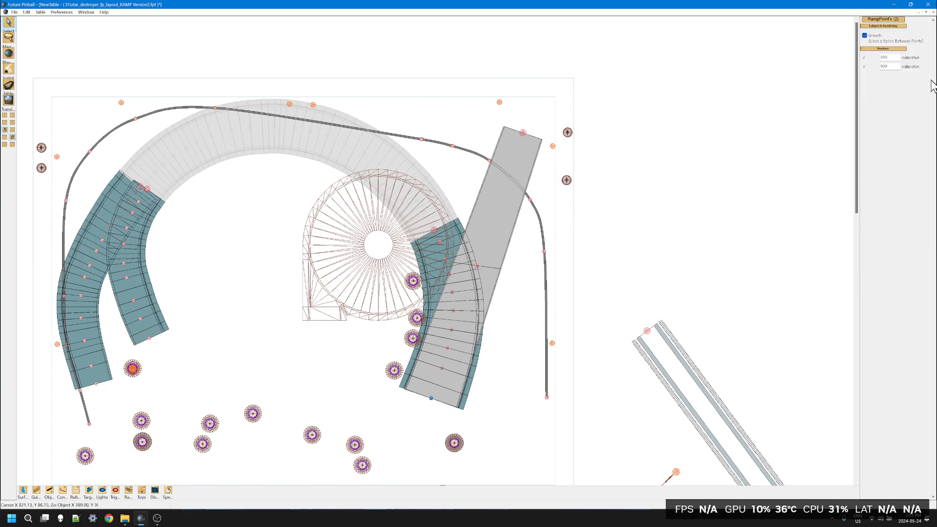
pyautogui.click(865, 36)
pyautogui.click(9, 37)
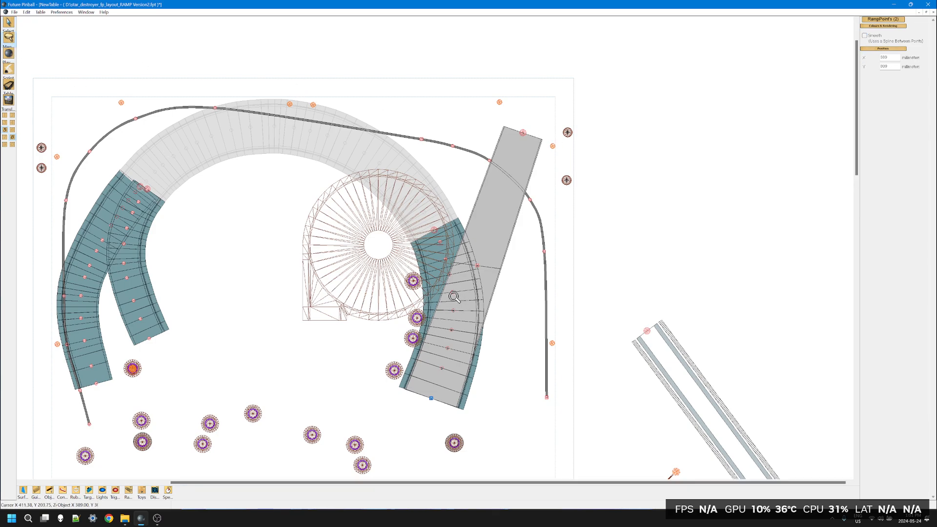
pyautogui.click(454, 297)
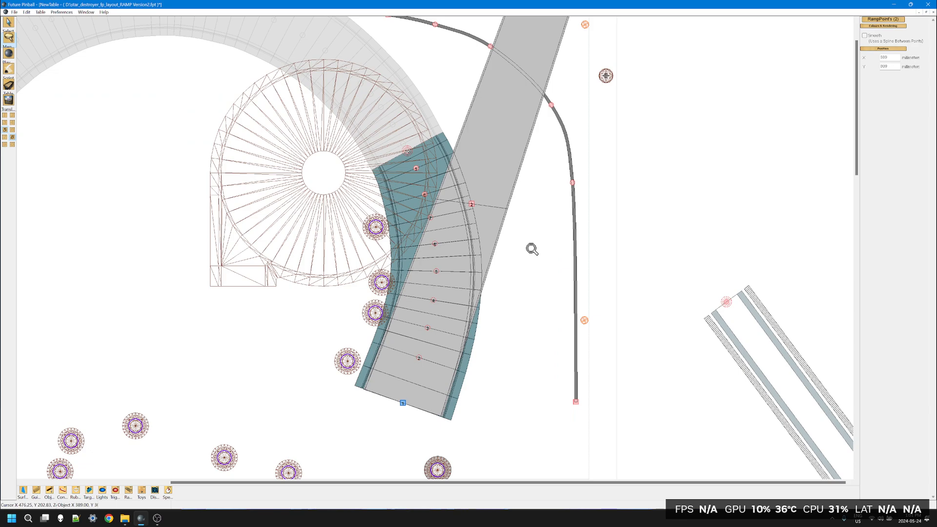
# - Turn off smoothing for the upper end point of the straight grey ramp
pyautogui.scroll(2, 532, 249)
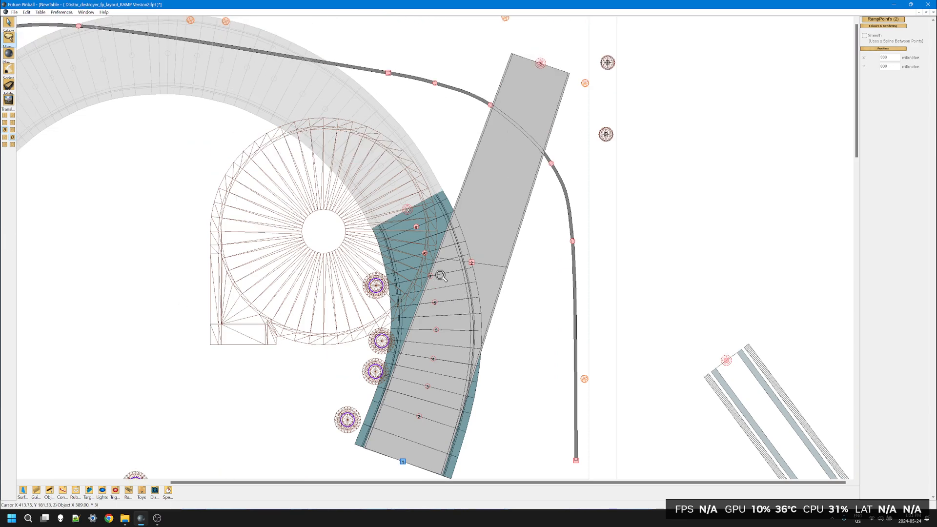
pyautogui.click(8, 23)
pyautogui.moveTo(506, 33); pyautogui.dragTo(563, 78)
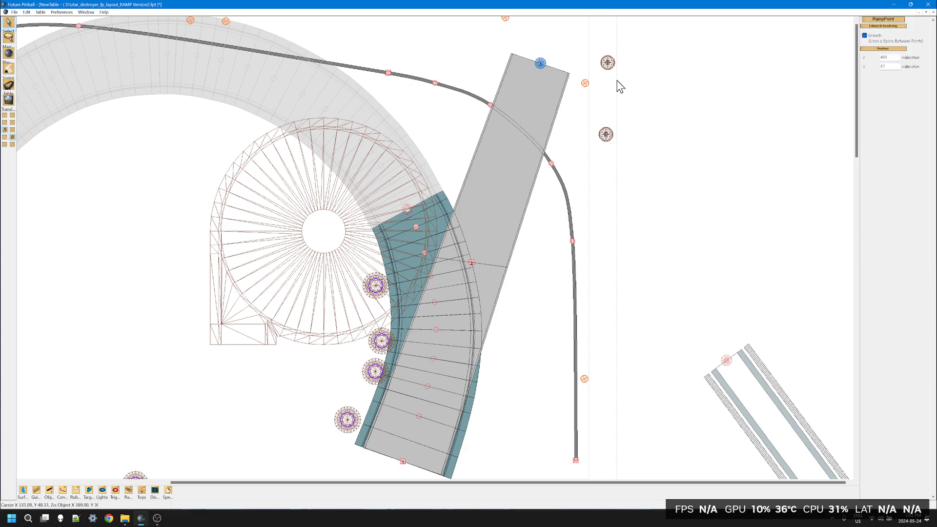
pyautogui.click(864, 35)
pyautogui.click(567, 317)
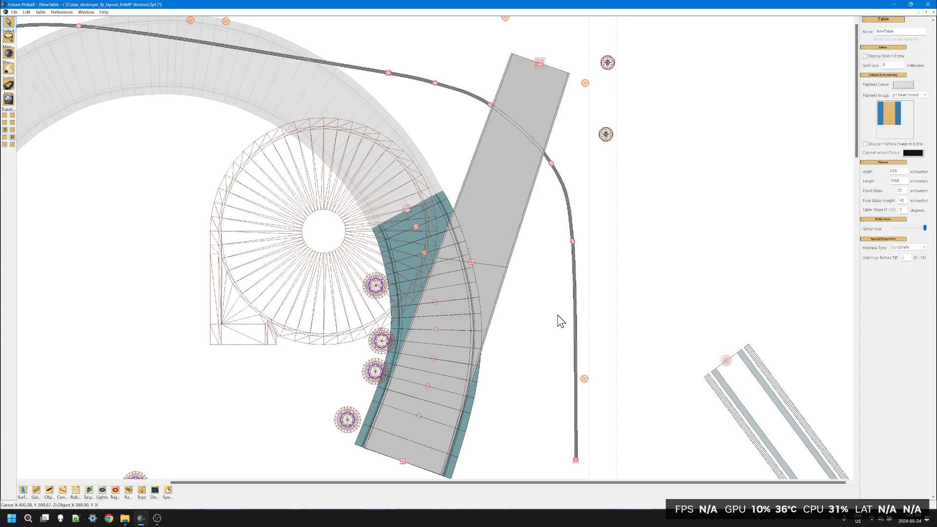
# - Nudge the circular model ramp 1 mm to the right
pyautogui.click(314, 318)
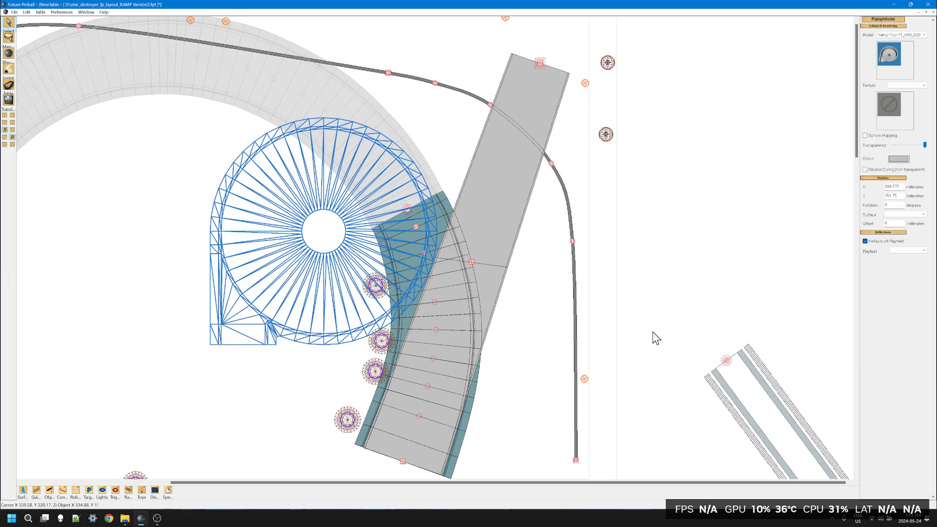
pyautogui.press('Right')
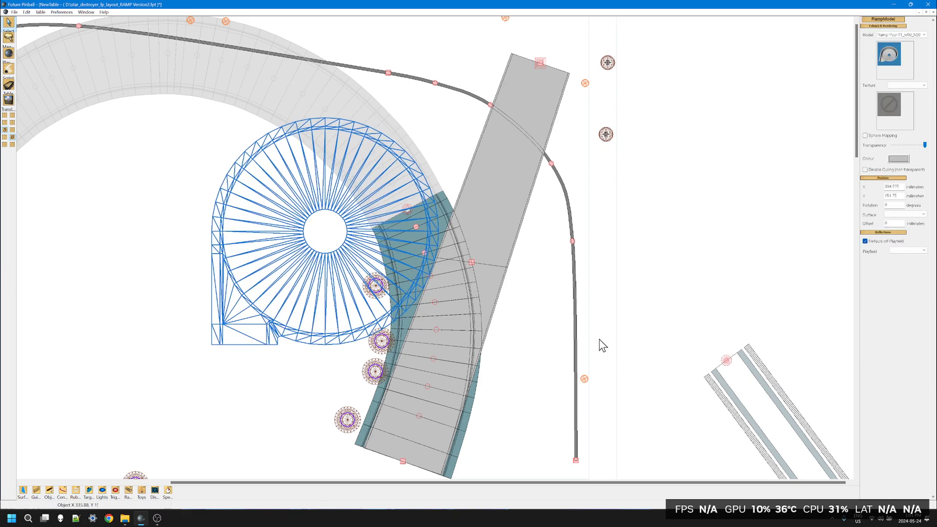
# - Snap the straight grey ramp's middle point to the nearest millimetre and move it to about X 434, Y 180 mm
pyautogui.click(471, 262)
pyautogui.rightClick(470, 261)
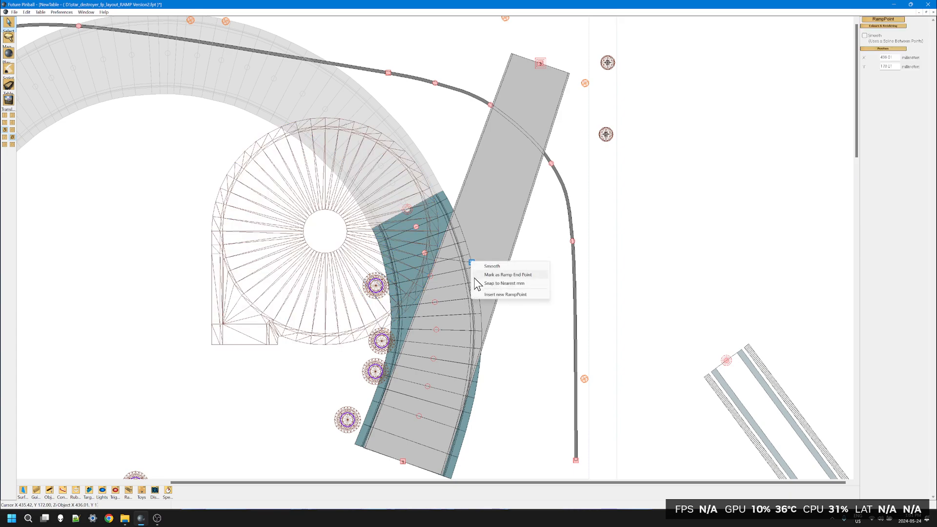
pyautogui.click(484, 274)
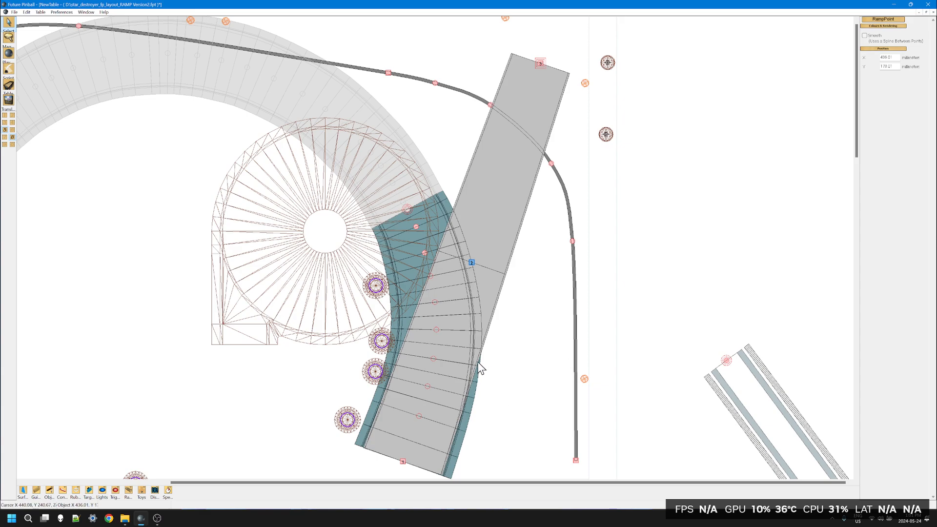
pyautogui.press('Down')
pyautogui.press('Down')
pyautogui.press('Down')
pyautogui.press('Down')
pyautogui.press('Down')
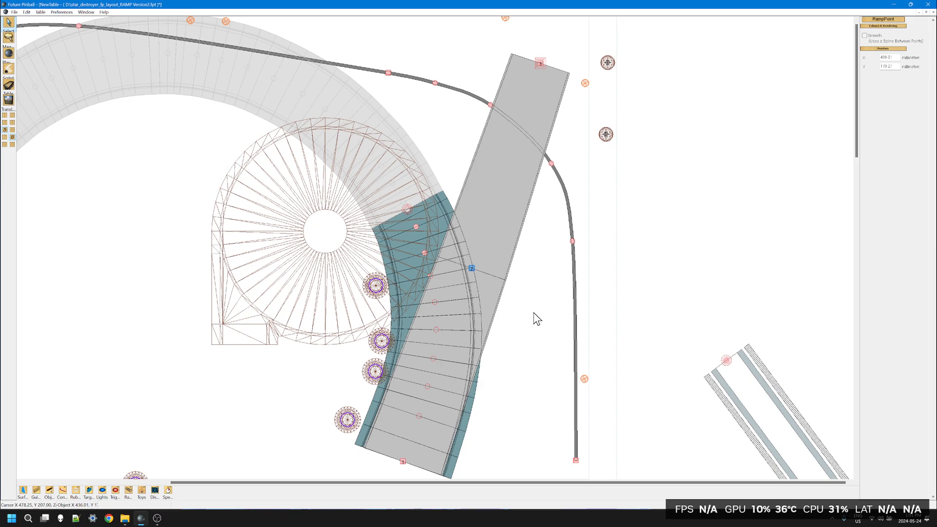
pyautogui.press('Down')
pyautogui.press('Down')
pyautogui.press('Down')
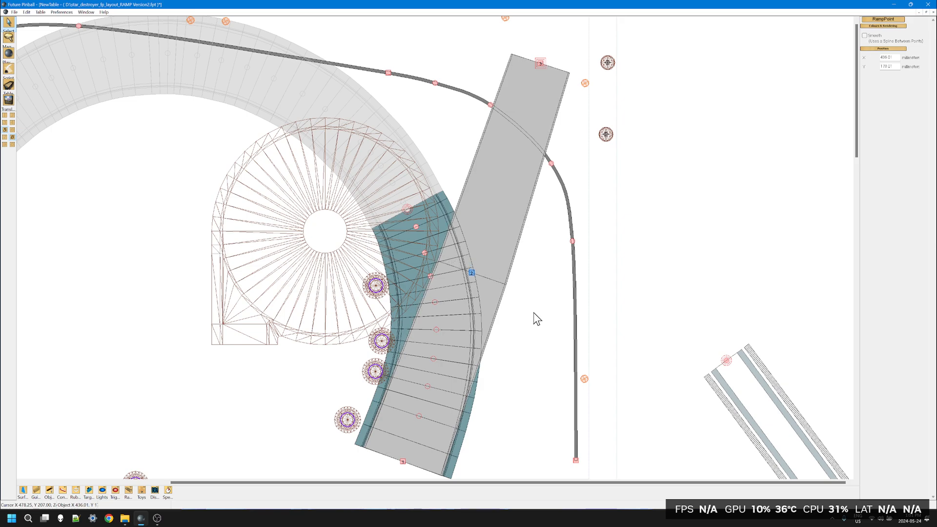
pyautogui.press('Left')
pyautogui.press('Left')
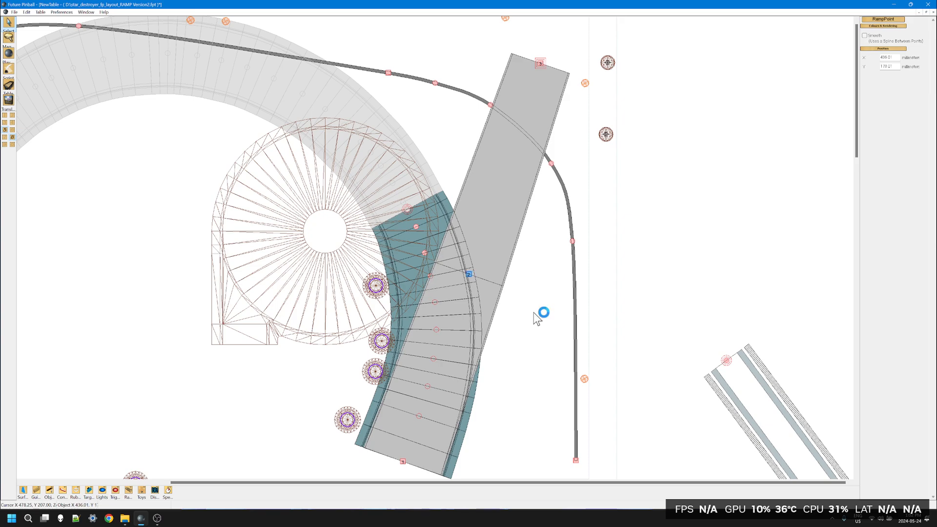
pyautogui.press('Up')
# - Move the grey ramp's upper end point onto the light grey curved ramp just above the circular model ramp
pyautogui.moveTo(505, 38); pyautogui.dragTo(441, 79)
pyautogui.moveTo(356, 93); pyautogui.dragTo(352, 101)
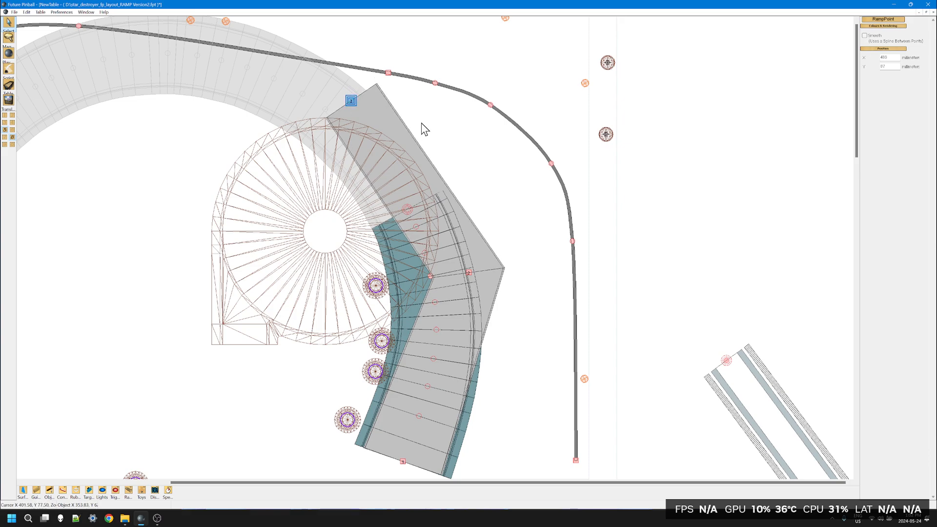
pyautogui.click(346, 261)
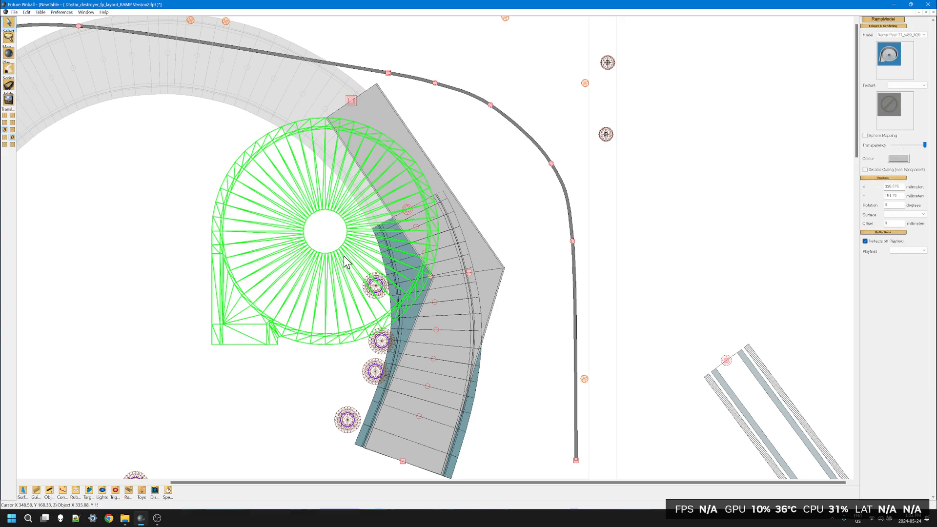
# - Insert a ramp point between the grey ramp's middle and upper end points and snap it to the nearest millimetre
pyautogui.click(468, 273)
pyautogui.rightClick(469, 272)
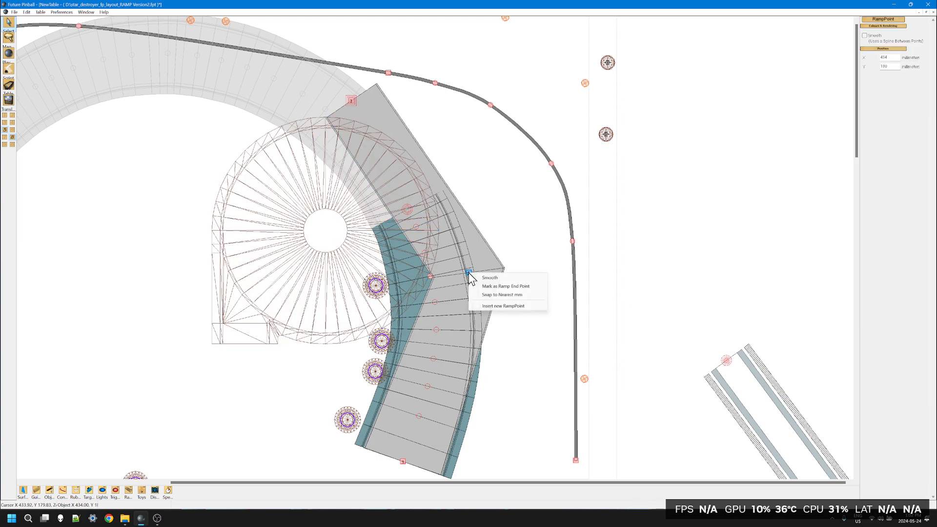
pyautogui.click(495, 306)
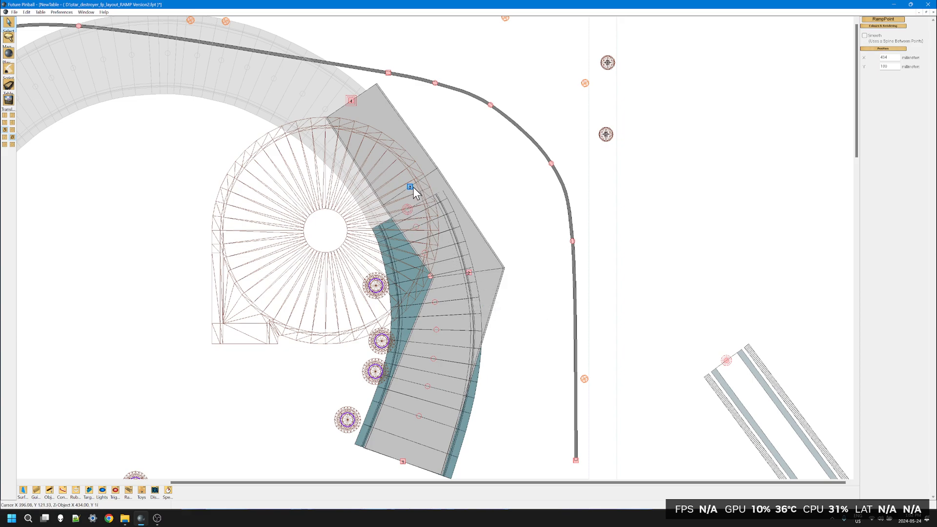
pyautogui.click(411, 188)
pyautogui.rightClick(410, 188)
pyautogui.click(436, 262)
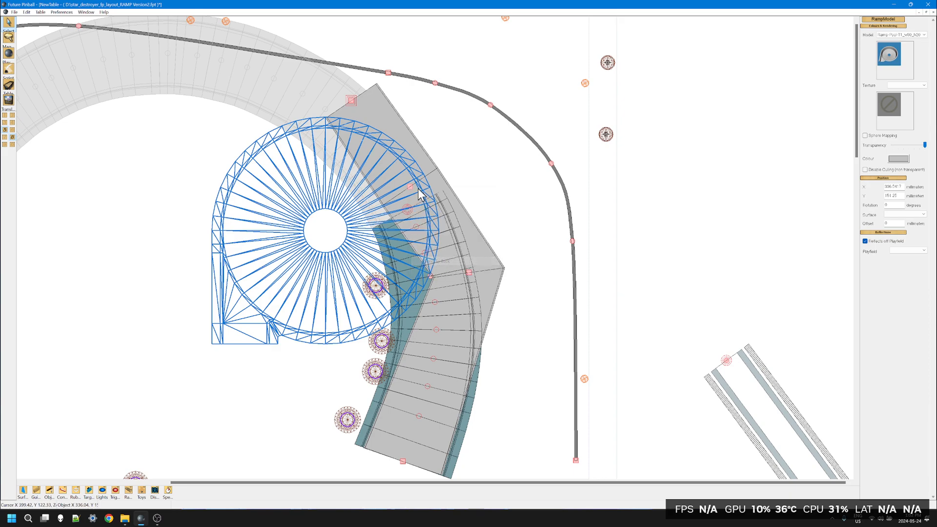
pyautogui.click(409, 187)
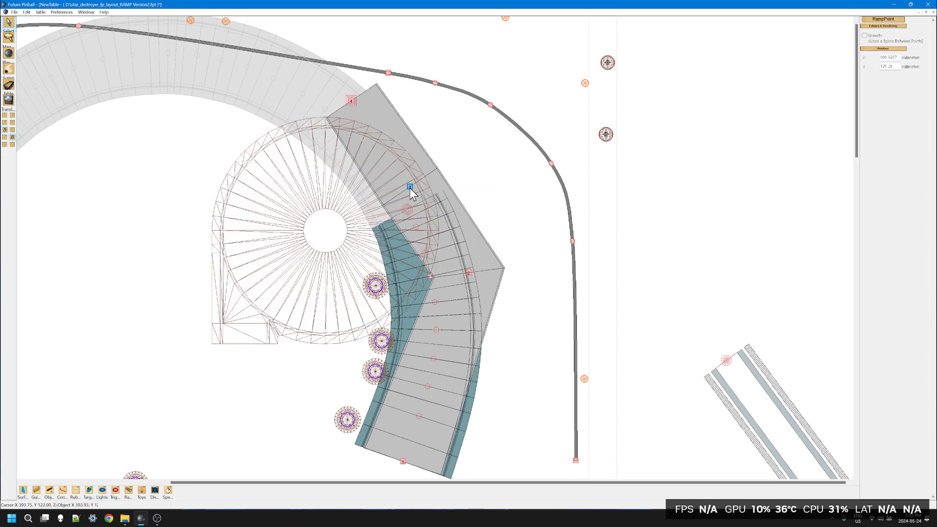
pyautogui.rightClick(410, 188)
pyautogui.click(700, 160)
# - Move the inserted ramp point outward to about X 428, Y 111 mm so the grey ramp bends around the circular model ramp
pyautogui.press('Right')
pyautogui.press('Right')
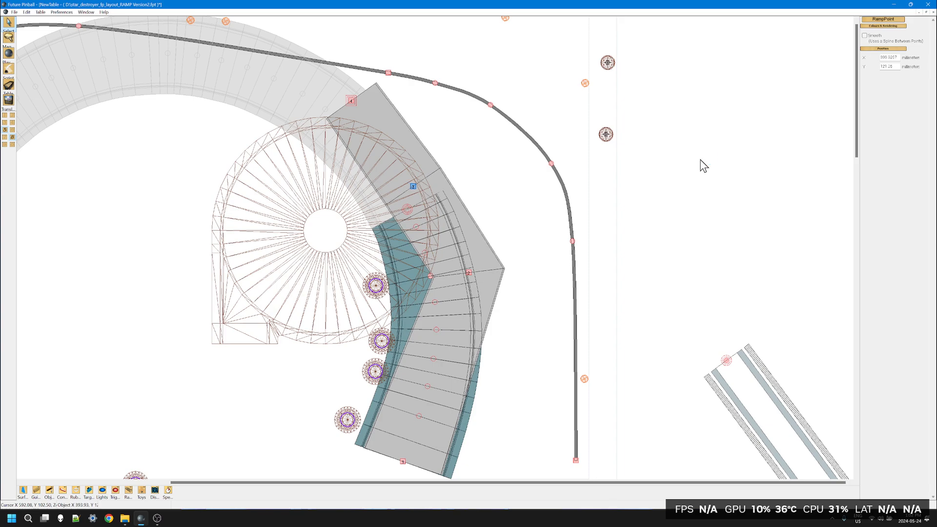
pyautogui.press('Up')
pyautogui.press('Up')
pyautogui.press('Up')
pyautogui.press('Up')
pyautogui.press('Right')
pyautogui.press('Right')
pyautogui.press('Right')
pyautogui.press('Right')
pyautogui.press('Right')
pyautogui.press('Right')
pyautogui.press('Right')
pyautogui.press('Right')
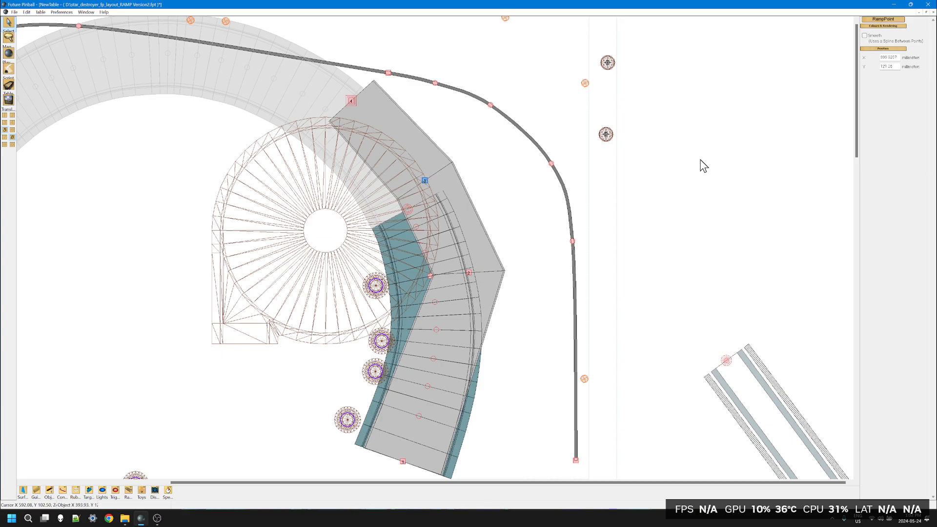
pyautogui.press('Right')
pyautogui.press('Right')
pyautogui.press('Right')
pyautogui.press('Right')
pyautogui.press('Right')
pyautogui.press('Right')
pyautogui.press('Right')
pyautogui.press('Right')
pyautogui.press('Right')
pyautogui.press('Right')
pyautogui.press('Right')
pyautogui.press('Right')
pyautogui.press('Right')
pyautogui.press('Right')
pyautogui.press('Right')
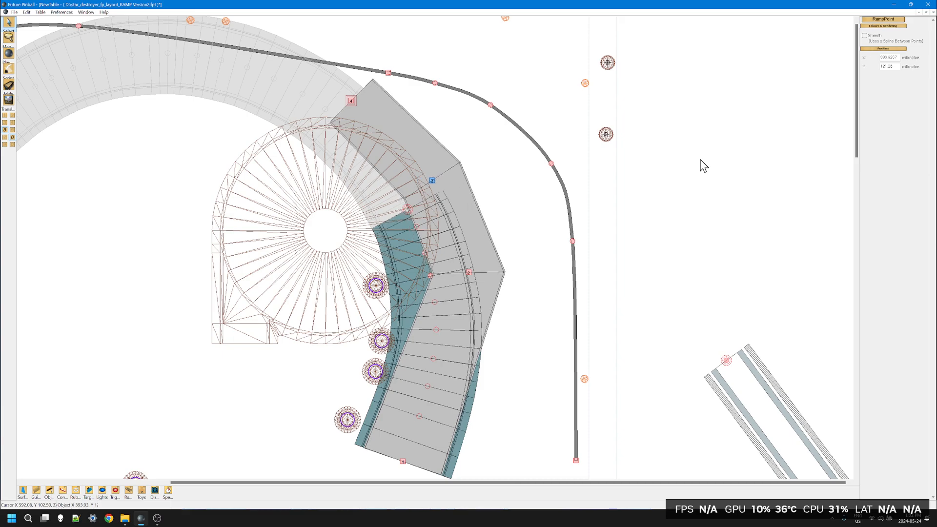
pyautogui.press('Right')
pyautogui.press('Right')
pyautogui.press('Right')
pyautogui.press('Right')
pyautogui.press('Right')
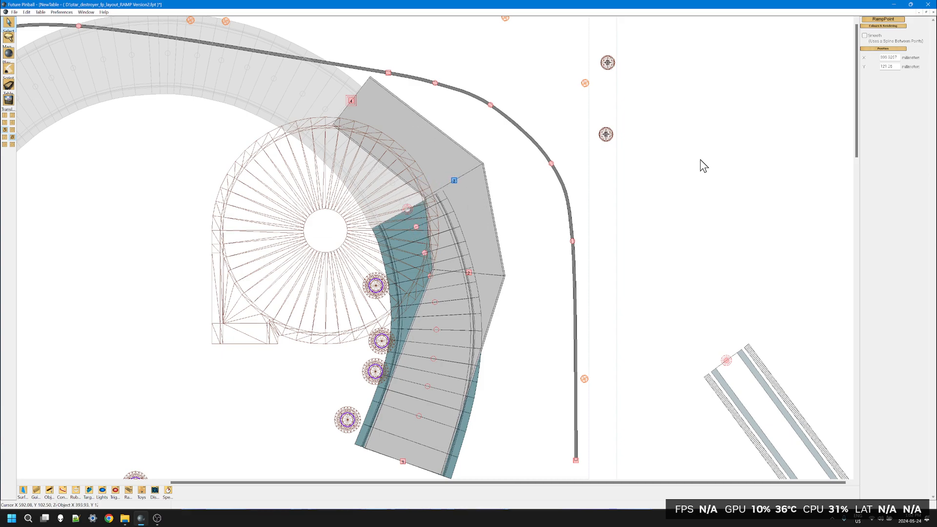
pyautogui.press('Up')
pyautogui.press('Up')
pyautogui.press('Up')
pyautogui.press('Up')
pyautogui.press('Up')
pyautogui.press('Up')
pyautogui.press('Up')
pyautogui.press('Up')
pyautogui.press('Up')
pyautogui.press('Up')
pyautogui.press('Right')
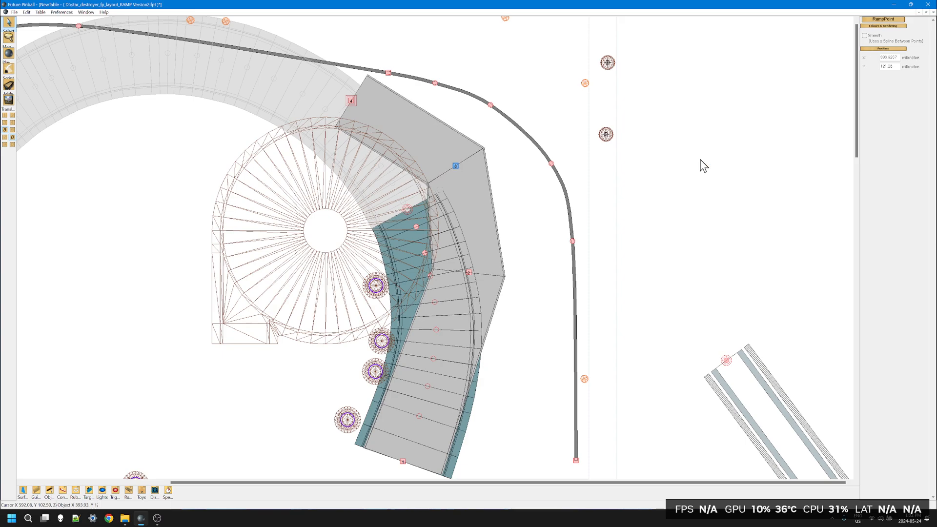
pyautogui.press('Right')
pyautogui.press('Right')
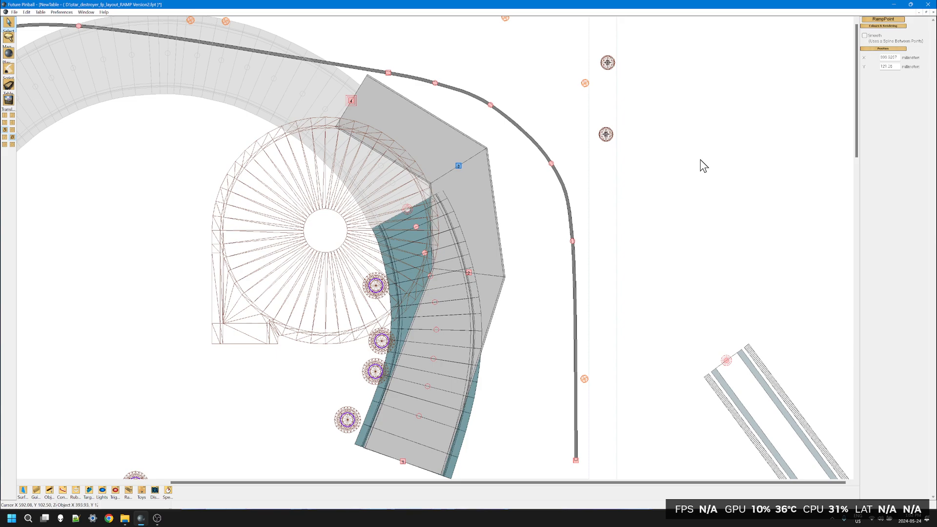
pyautogui.press('Left')
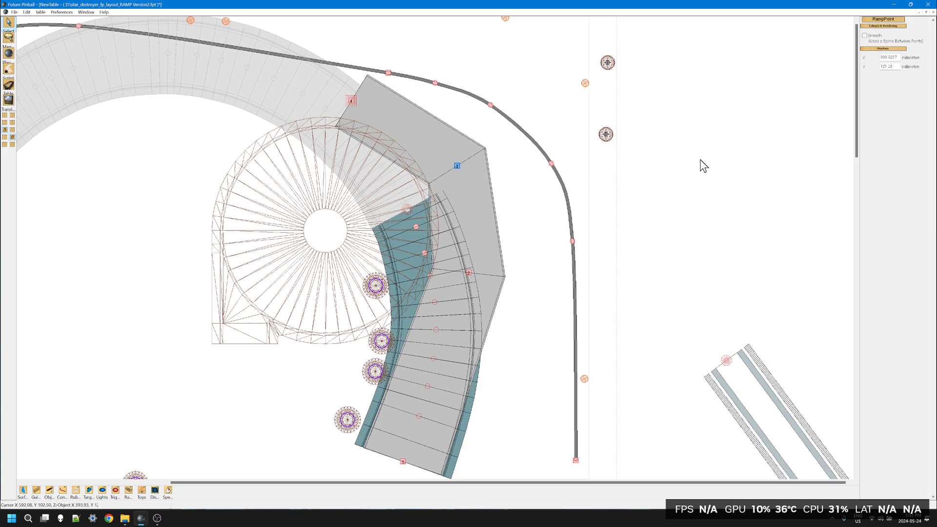
pyautogui.press('Down')
pyautogui.press('Down')
pyautogui.press('Down')
pyautogui.press('Down')
pyautogui.press('Down')
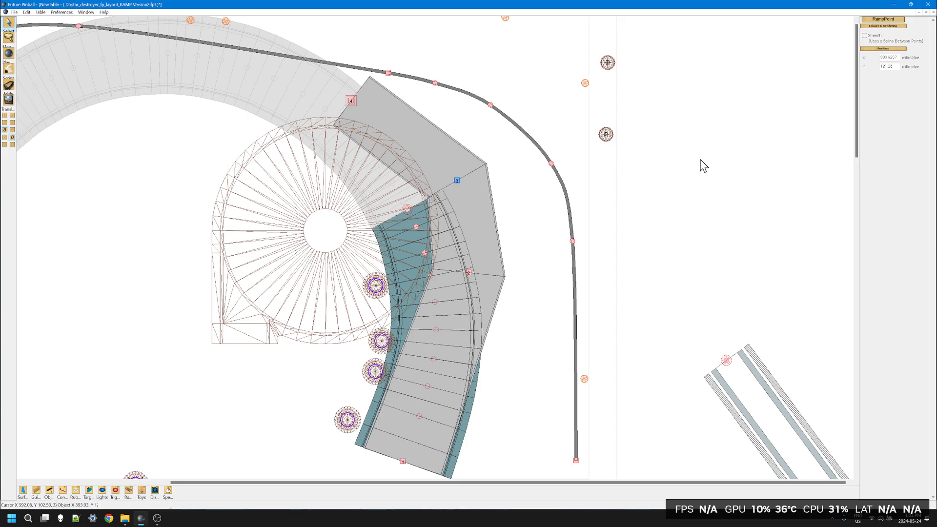
pyautogui.press('Right')
pyautogui.press('Right')
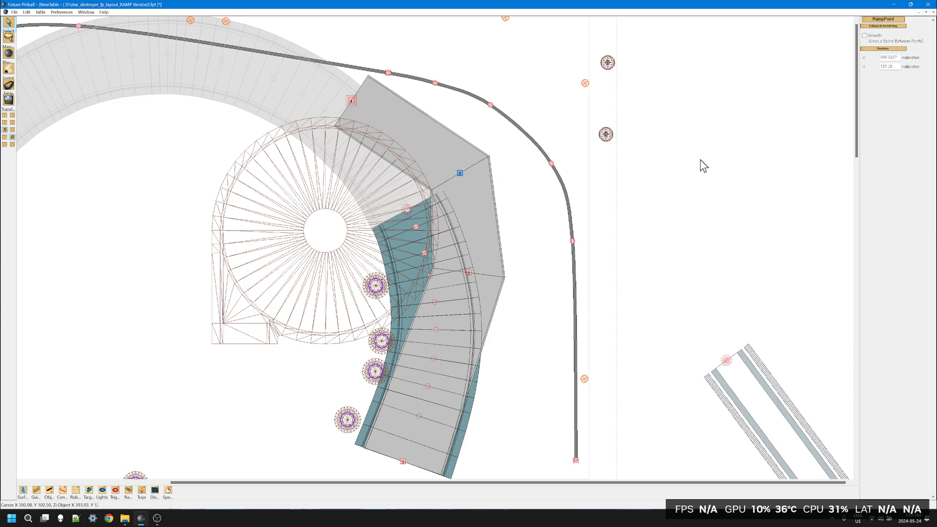
pyautogui.press('Right')
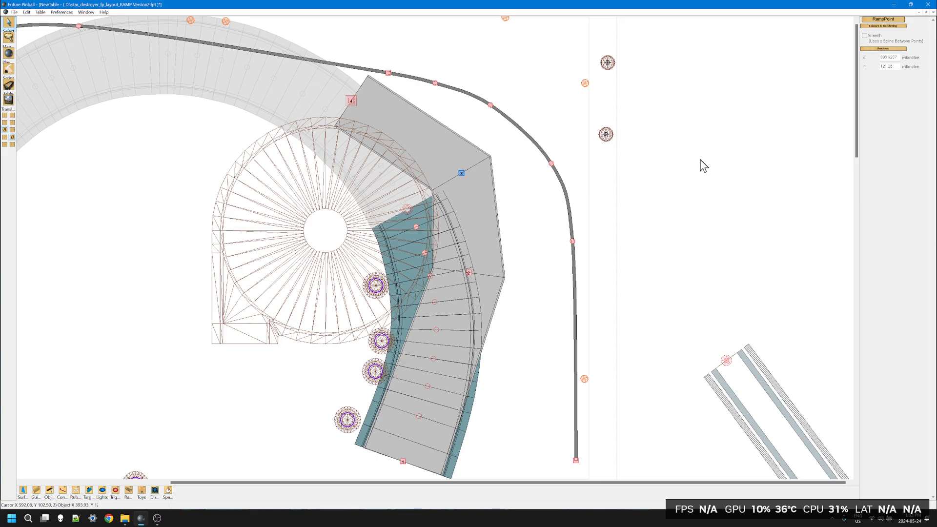
pyautogui.press('Up')
pyautogui.press('Left')
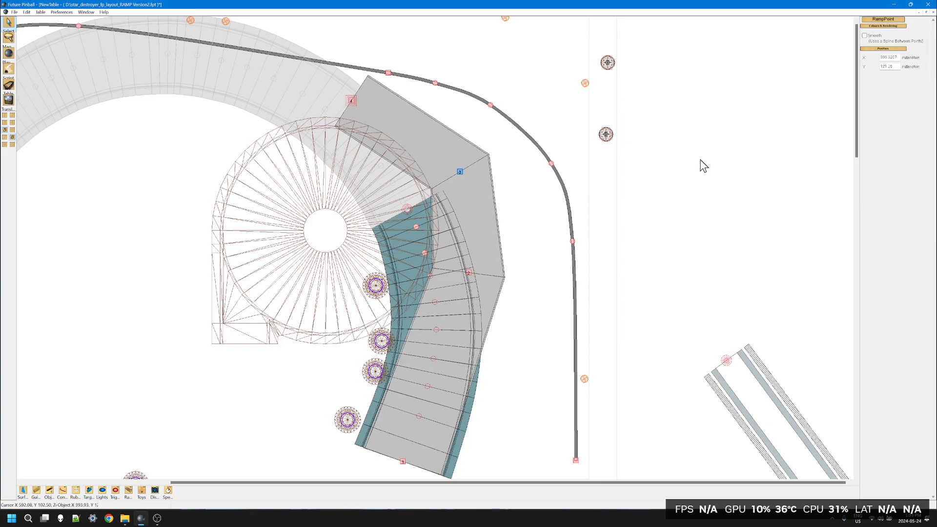
# - Insert another ramp point between points 2 and 3 of the grey ramp and snap it to the nearest millimetre
pyautogui.click(469, 274)
pyautogui.rightClick(469, 275)
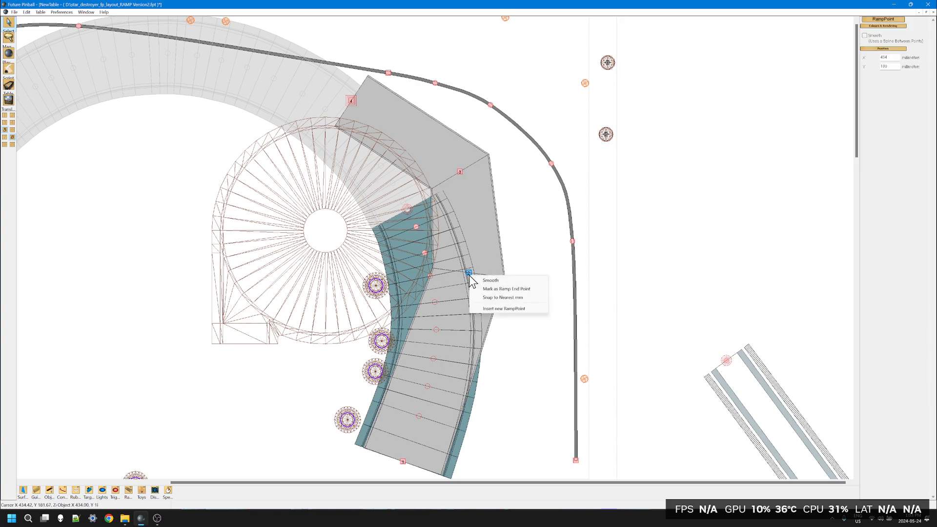
pyautogui.click(494, 308)
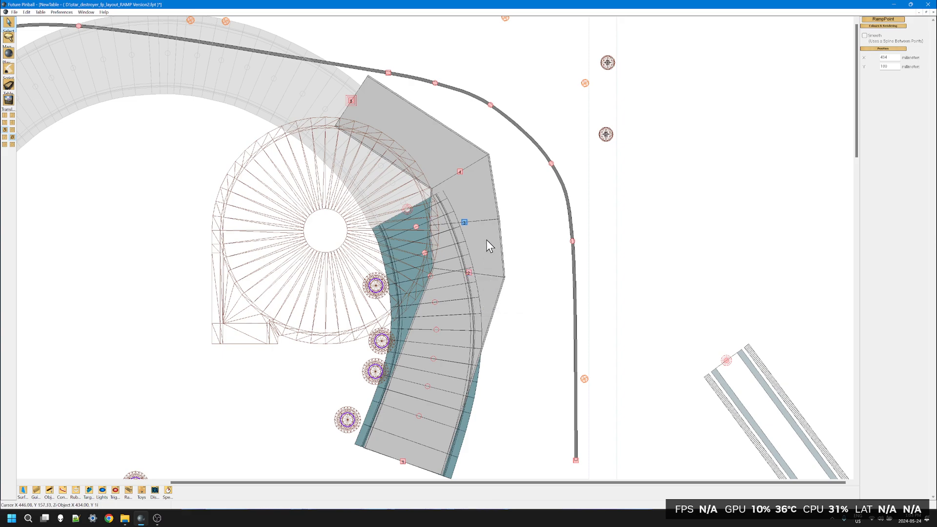
pyautogui.rightClick(464, 223)
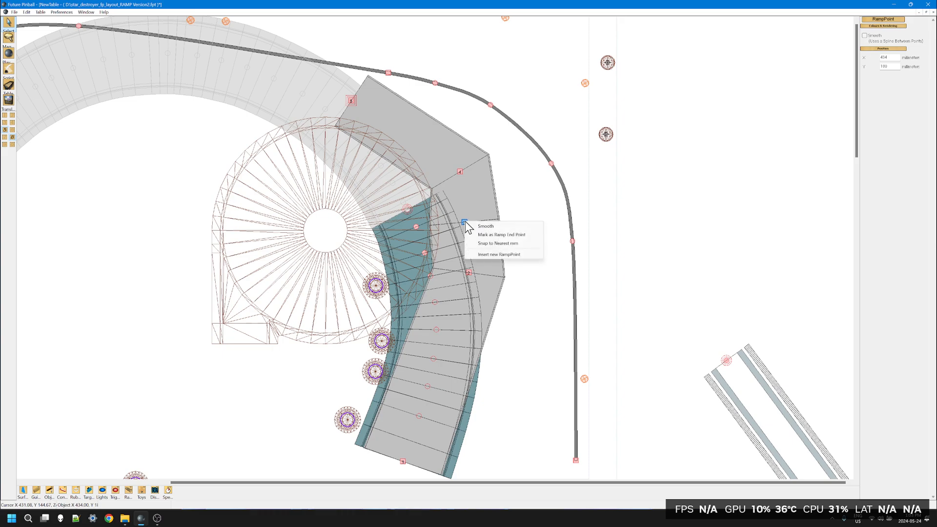
pyautogui.click(499, 244)
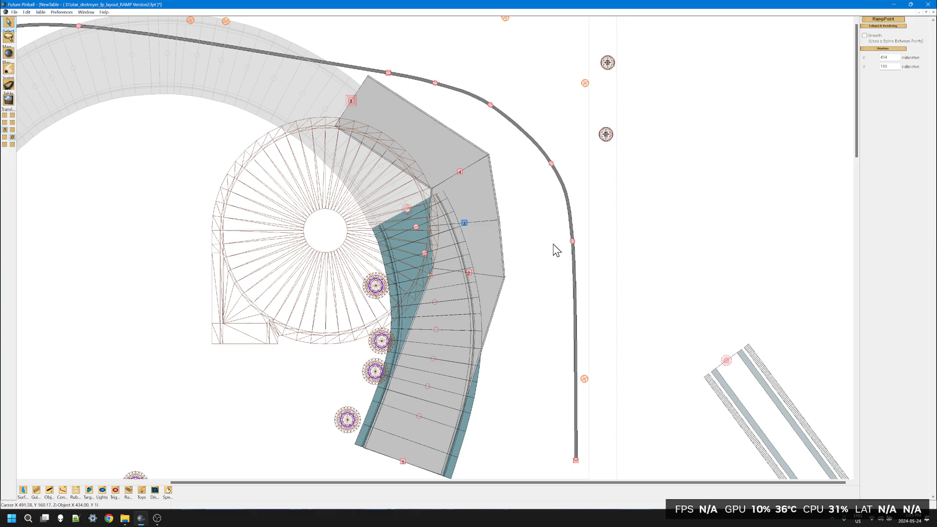
# - Move the newly inserted third ramp point about 7 mm to the right to widen the grey ramp's bend
pyautogui.press('Right')
pyautogui.press('Right')
pyautogui.press('Right')
pyautogui.press('Right')
pyautogui.press('Right')
pyautogui.press('Right')
pyautogui.press('Right')
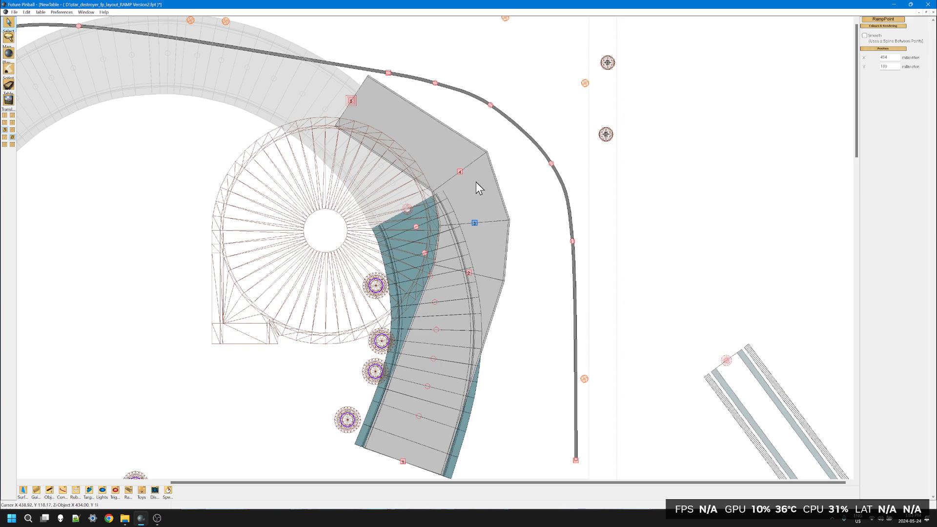
pyautogui.click(400, 133)
pyautogui.rightClick(400, 133)
pyautogui.click(501, 145)
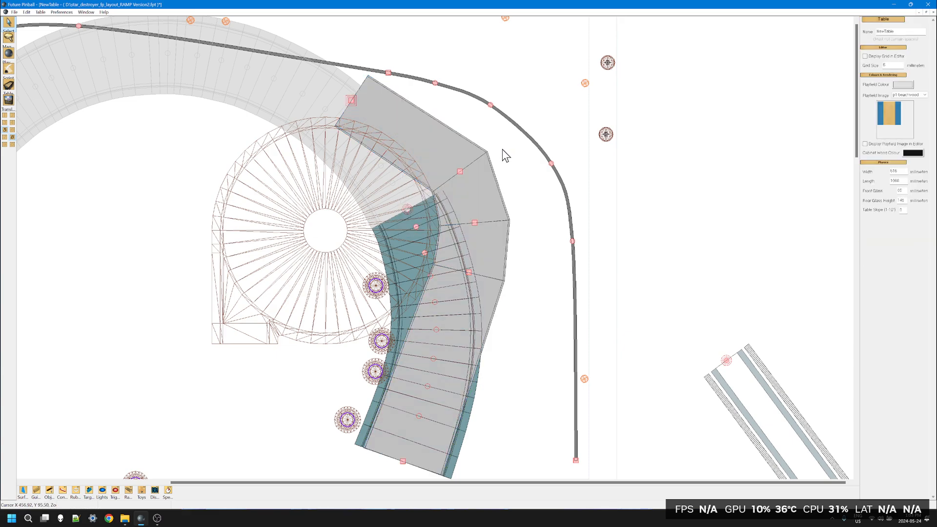
# - Insert a new ramp point between point 4 and the upper end point of the grey ramp
pyautogui.moveTo(506, 193); pyautogui.dragTo(424, 157)
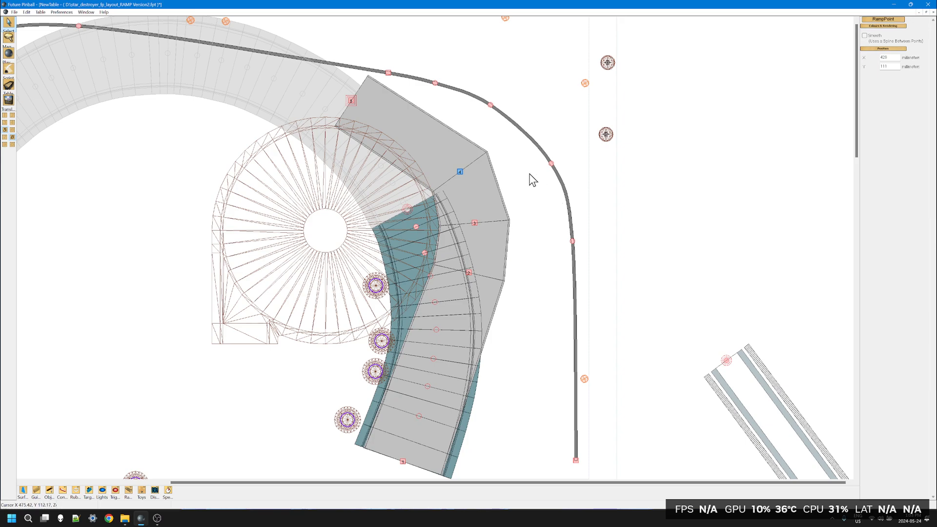
pyautogui.rightClick(461, 172)
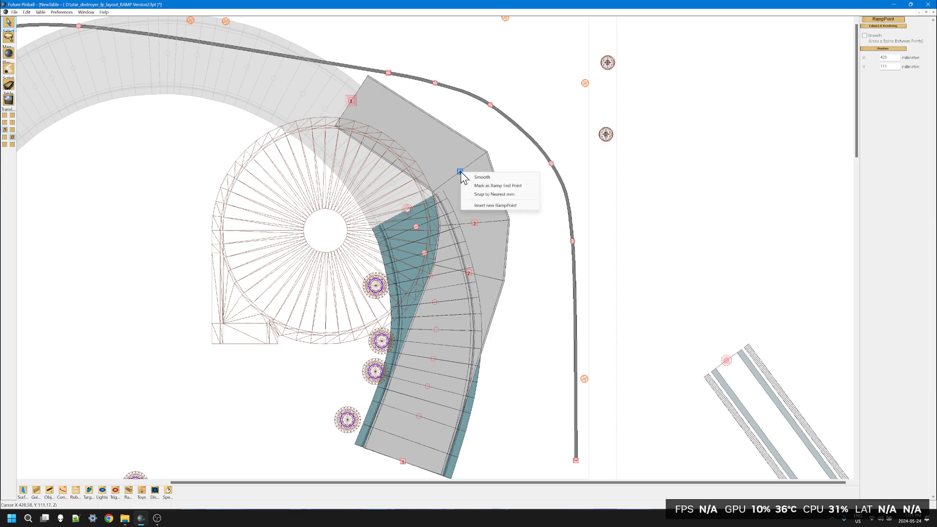
pyautogui.click(490, 207)
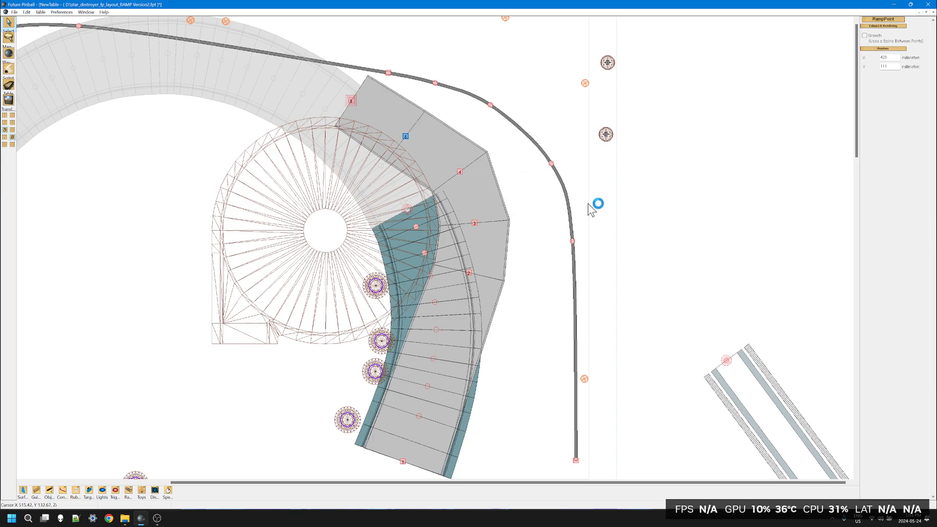
# - Move the inserted fifth ramp point outward to about X 399, Y 74 mm so the ramp bends around the circular model ramp
pyautogui.press('Up')
pyautogui.press('Up')
pyautogui.press('Up')
pyautogui.press('Up')
pyautogui.press('Up')
pyautogui.press('Up')
pyautogui.press('Up')
pyautogui.press('Up')
pyautogui.press('Right')
pyautogui.press('Right')
pyautogui.press('Right')
pyautogui.press('Up')
pyautogui.press('Up')
pyautogui.press('Up')
pyautogui.press('Up')
pyautogui.press('Up')
pyautogui.press('Up')
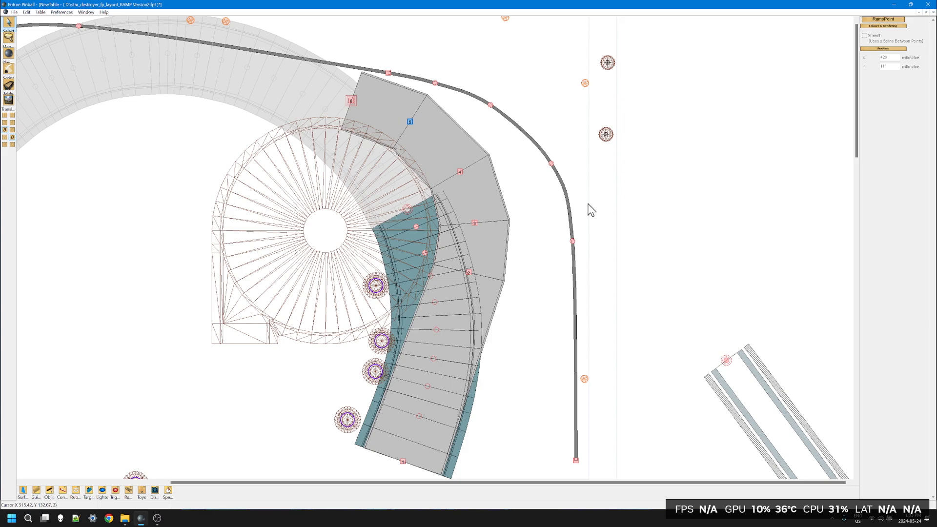
pyautogui.press('Right')
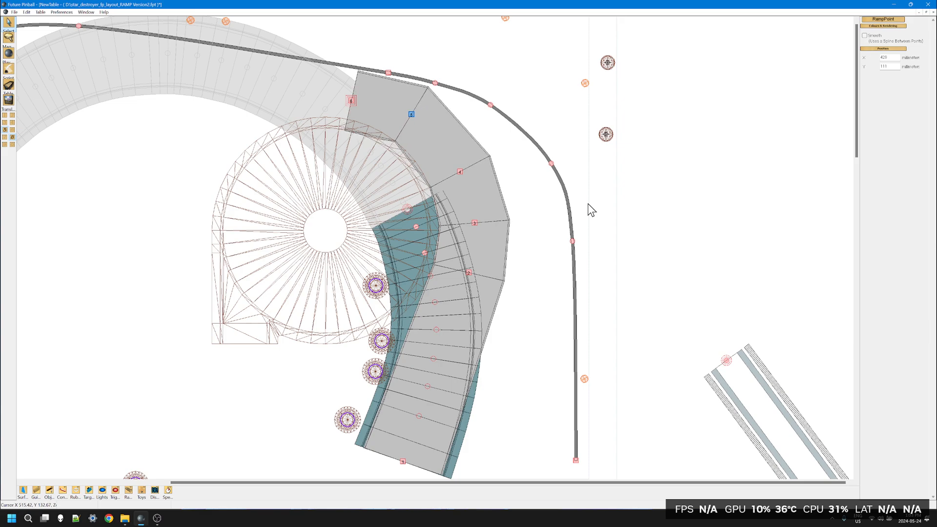
pyautogui.press('Right')
pyautogui.press('Right')
pyautogui.press('Down')
pyautogui.press('Right')
pyautogui.press('Right')
pyautogui.press('Down')
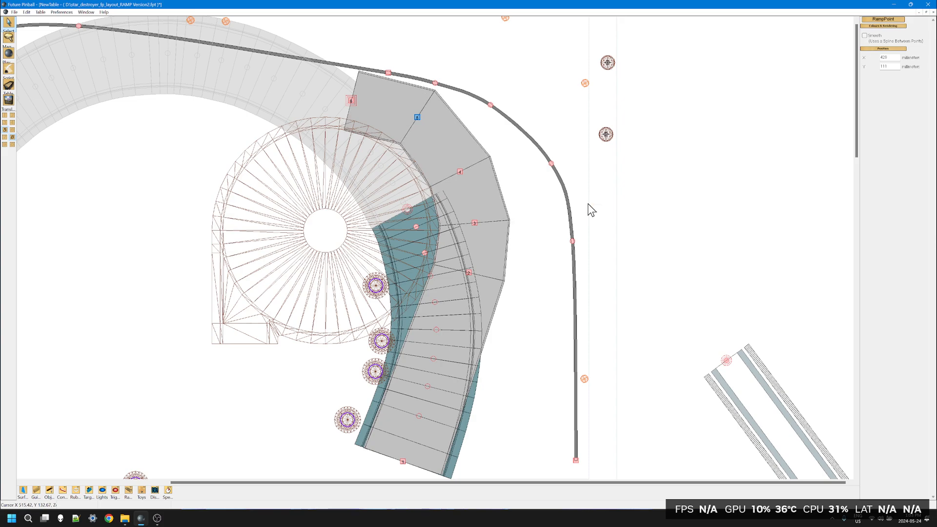
# - Move the grey ramp's upper end point up and left to about X 318, Y 55 mm, extending it over the circular model ramp
pyautogui.click(351, 100)
pyautogui.press('Up')
pyautogui.press('Up')
pyautogui.press('Up')
pyautogui.press('Up')
pyautogui.press('Up')
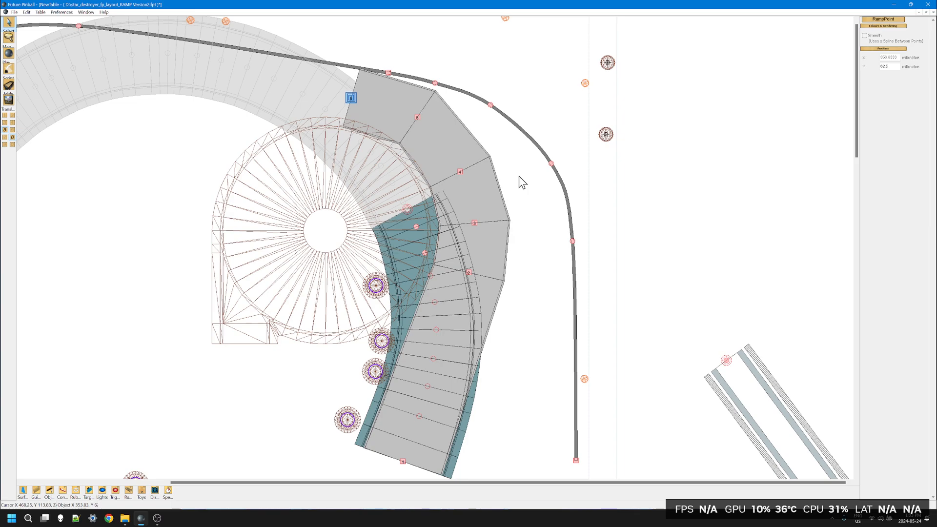
pyautogui.press('Up')
pyautogui.press('Up')
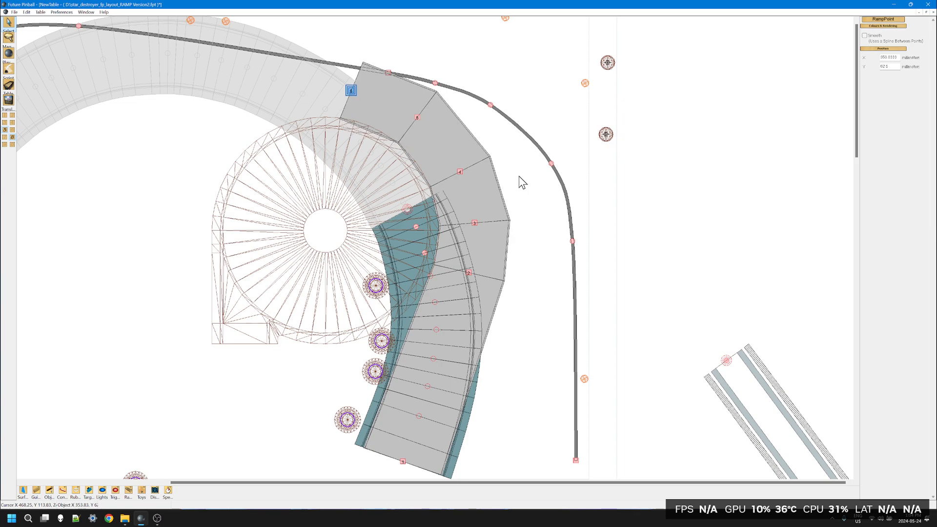
pyautogui.press('Up')
pyautogui.moveTo(351, 90); pyautogui.dragTo(298, 90)
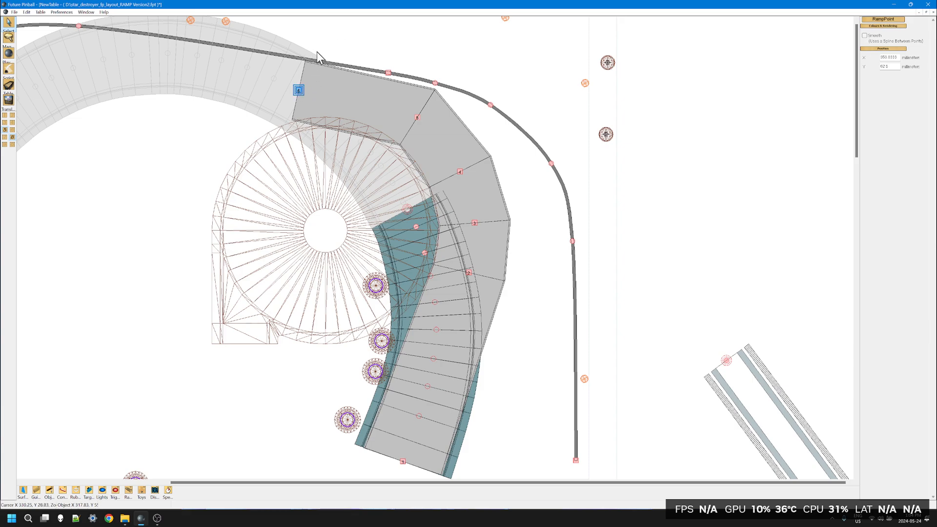
# - Insert another ramp point between point 5 and the upper end point of the grey ramp
pyautogui.click(418, 119)
pyautogui.rightClick(418, 118)
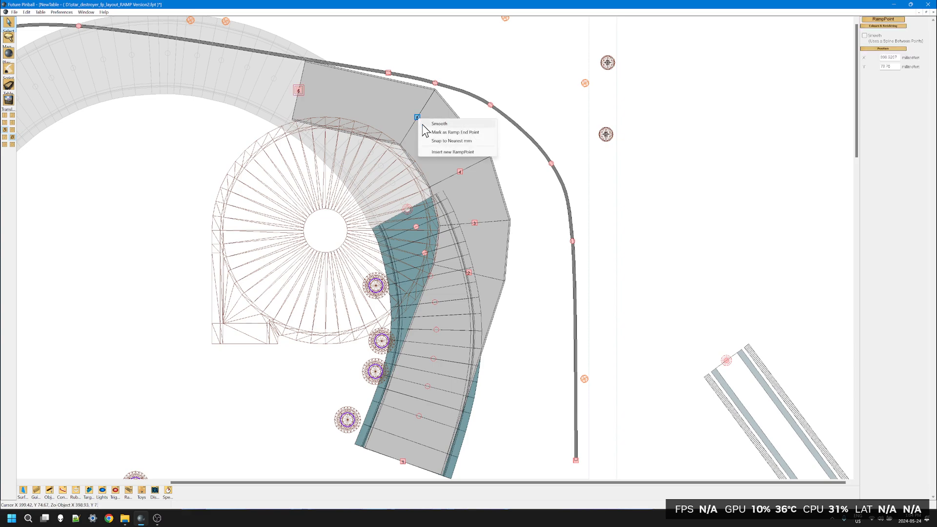
pyautogui.click(437, 152)
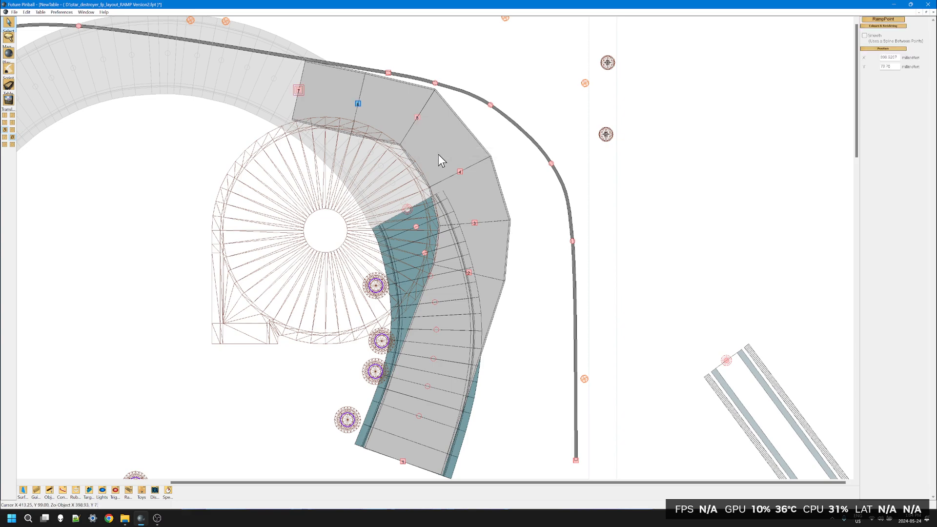
# - Move the inserted sixth ramp point outward to about X 360, Y 54 mm, clear of the circular model ramp
pyautogui.press('Up')
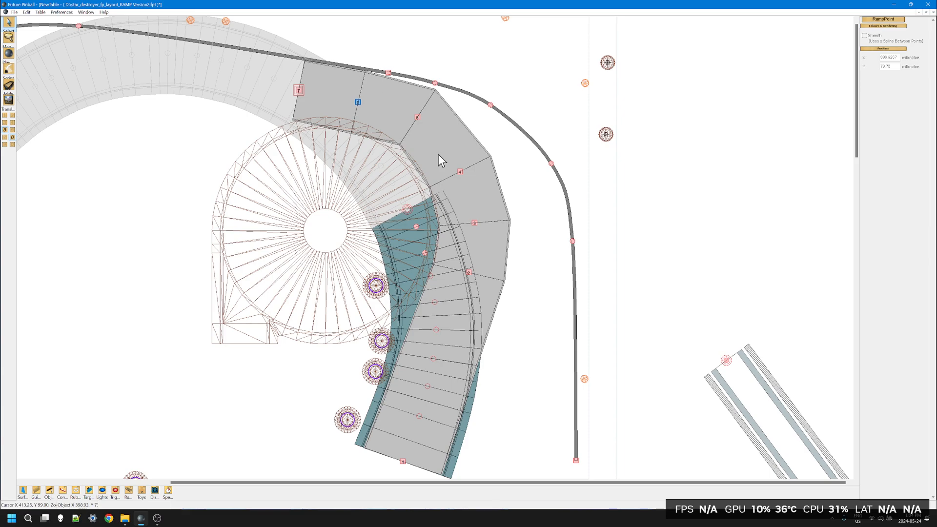
pyautogui.press('Up')
pyautogui.press('Up')
pyautogui.press('Up')
pyautogui.press('Up')
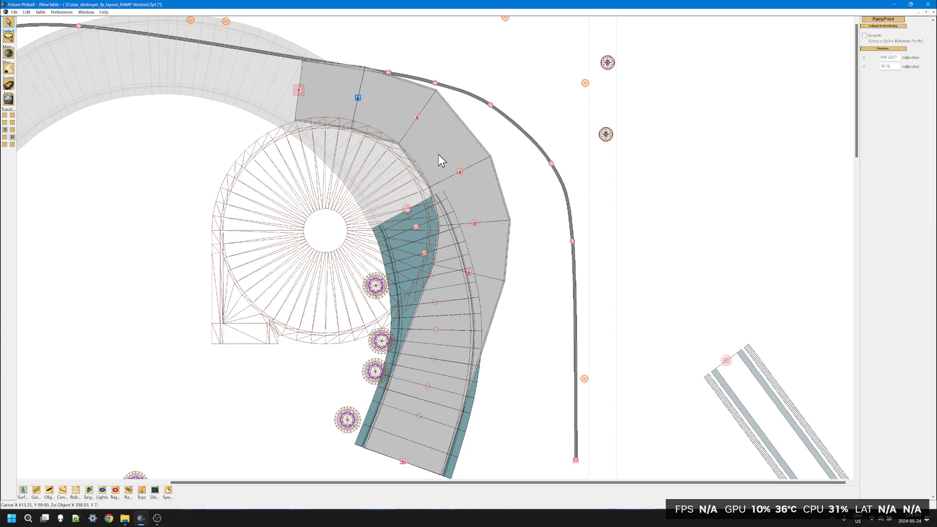
pyautogui.press('Up')
pyautogui.press('Up')
pyautogui.press('Up')
pyautogui.press('Up')
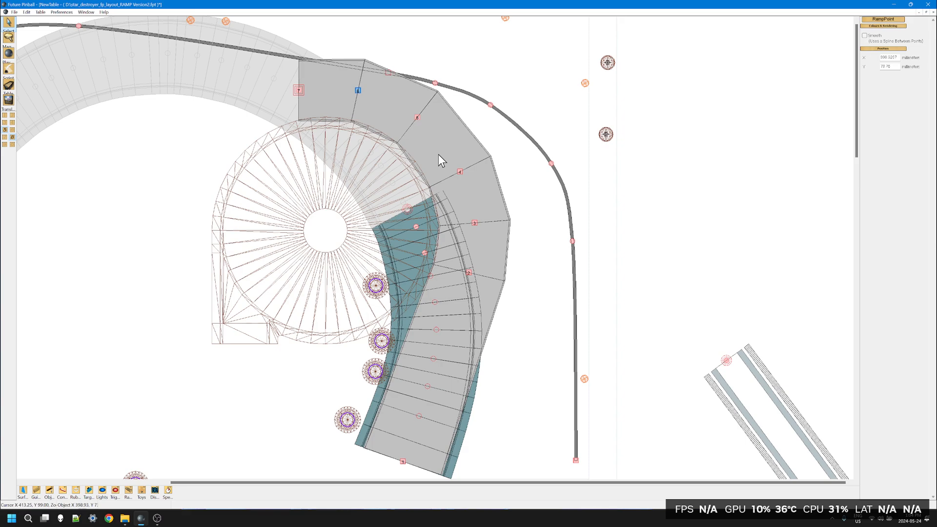
pyautogui.press('Right')
pyautogui.press('Right')
pyautogui.press('Up')
pyautogui.press('Up')
pyautogui.press('Down')
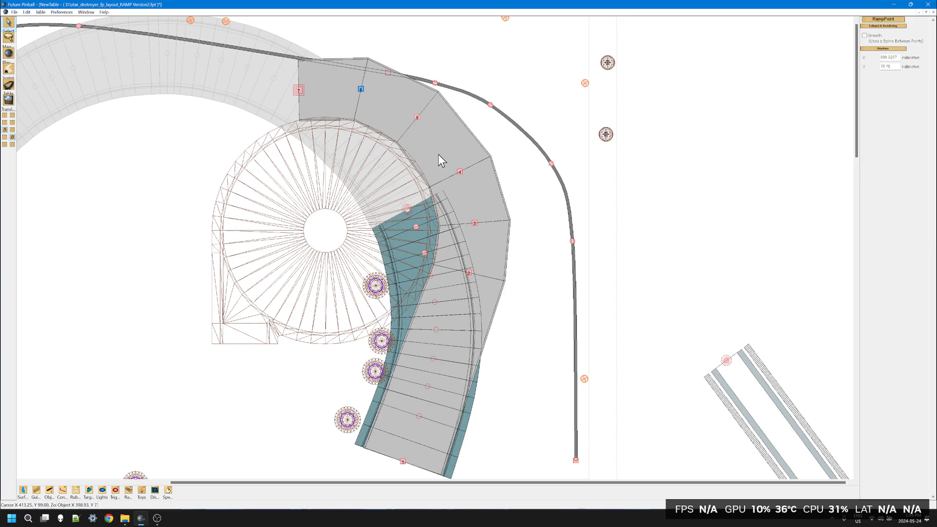
# - Snap ramp point 6 and the end point to the nearest millimetre, and shift the end point about 7 mm upward
pyautogui.click(299, 92)
pyautogui.click(361, 89)
pyautogui.rightClick(361, 89)
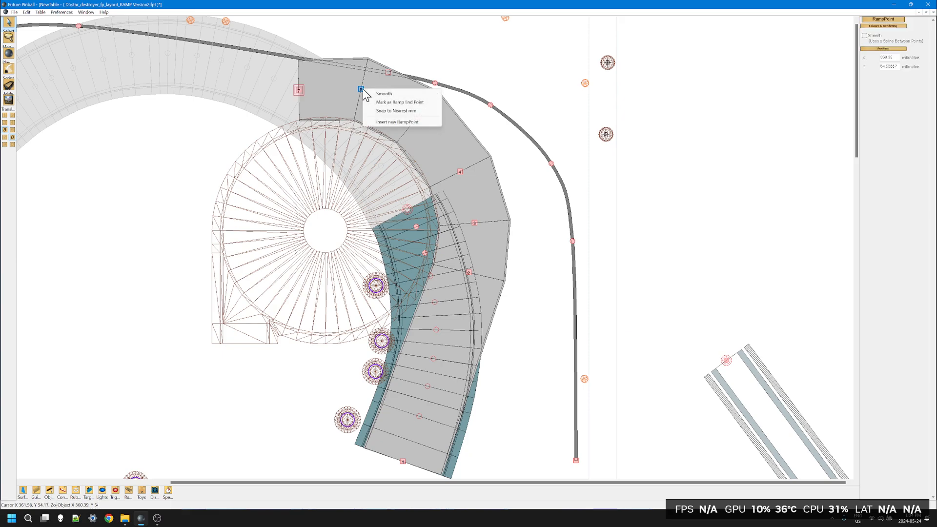
pyautogui.click(374, 114)
pyautogui.click(299, 91)
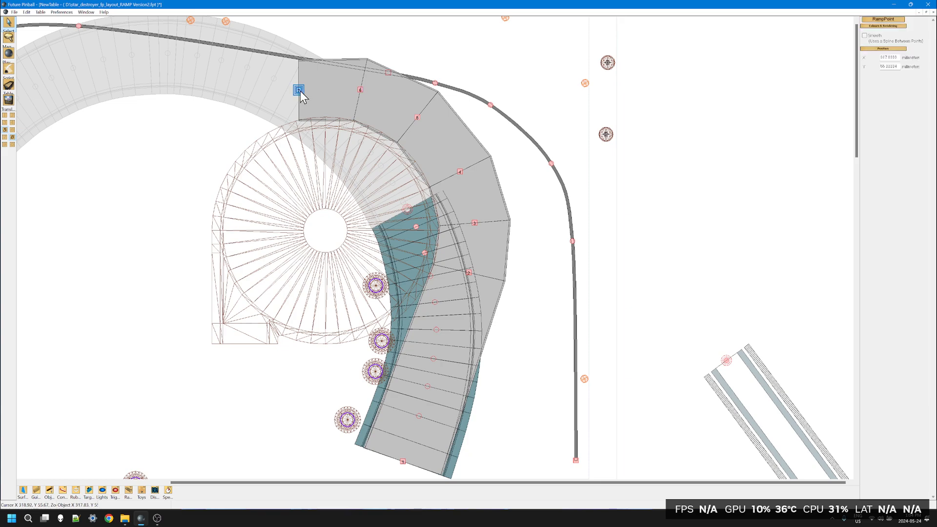
pyautogui.rightClick(300, 91)
pyautogui.click(313, 114)
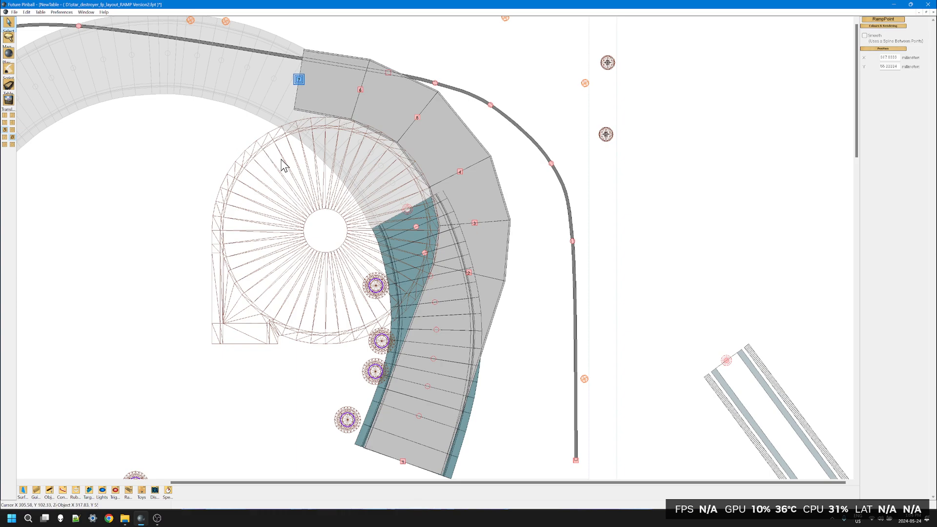
# - Nudge ramp point 5 about 2 mm and ramp point 2 about 1 mm to the right
pyautogui.click(417, 118)
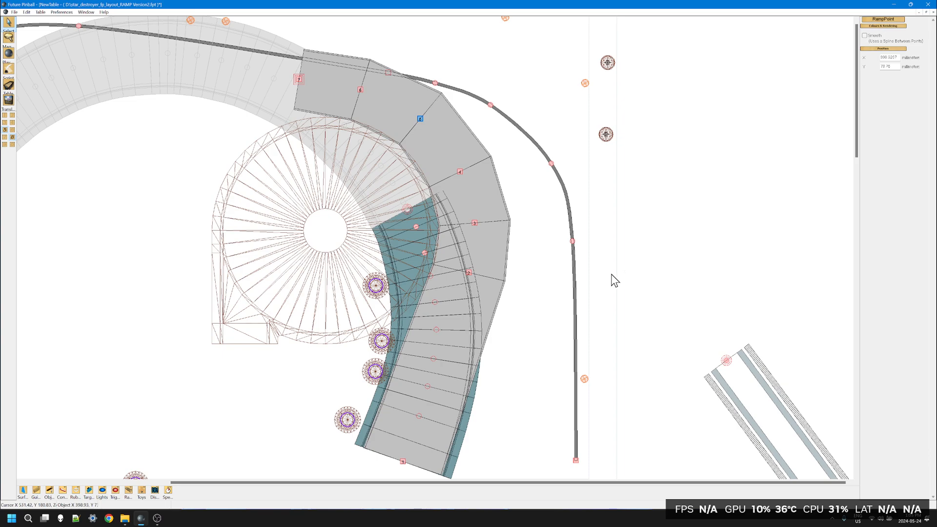
pyautogui.click(468, 272)
pyautogui.press('Right')
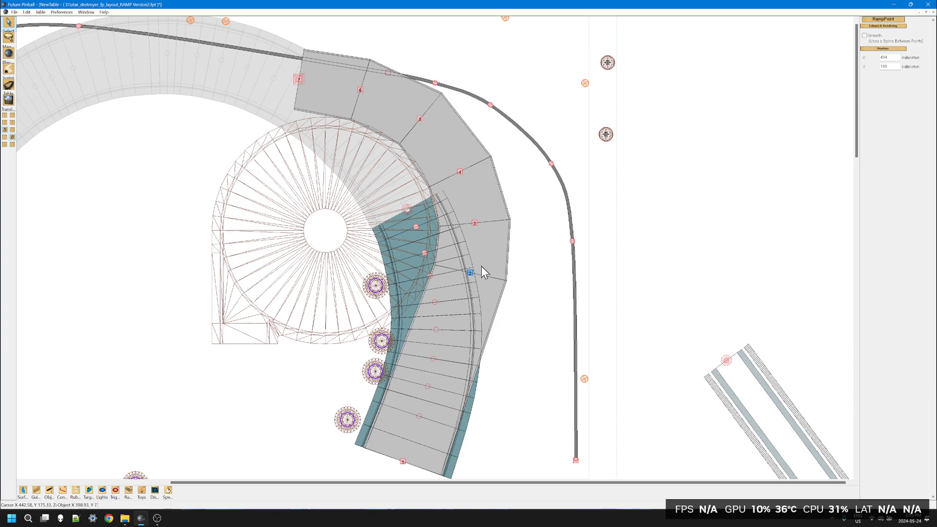
# - Make the grey ramp's points 2, 3 and 4 smooth together
pyautogui.moveTo(520, 323); pyautogui.dragTo(448, 155)
pyautogui.click(867, 36)
pyautogui.moveTo(498, 154); pyautogui.dragTo(335, 86)
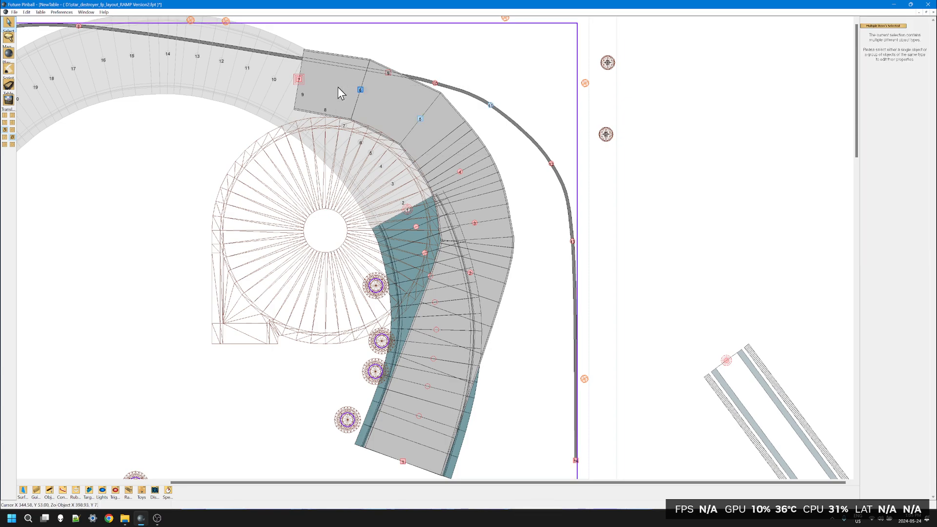
pyautogui.click(670, 134)
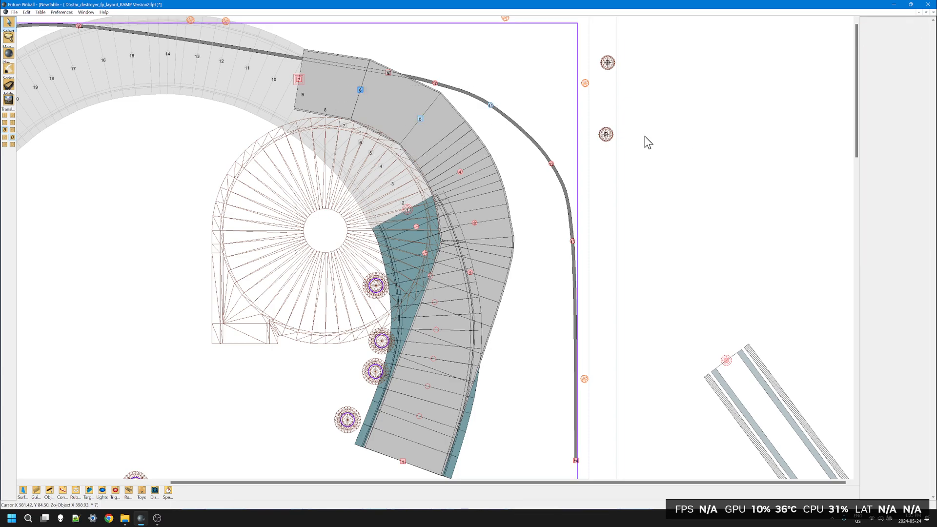
# - Snap the grey ramp's point 5 to the nearest millimetre
pyautogui.click(420, 118)
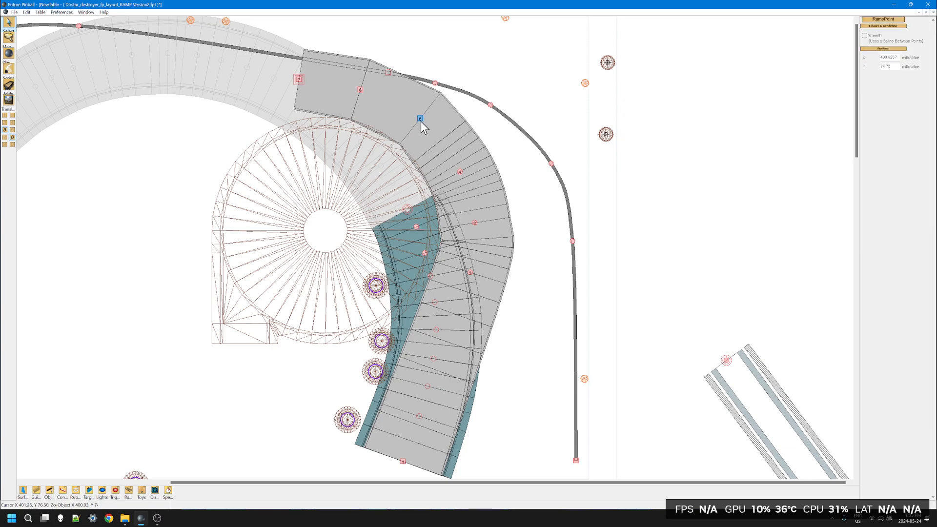
pyautogui.rightClick(421, 121)
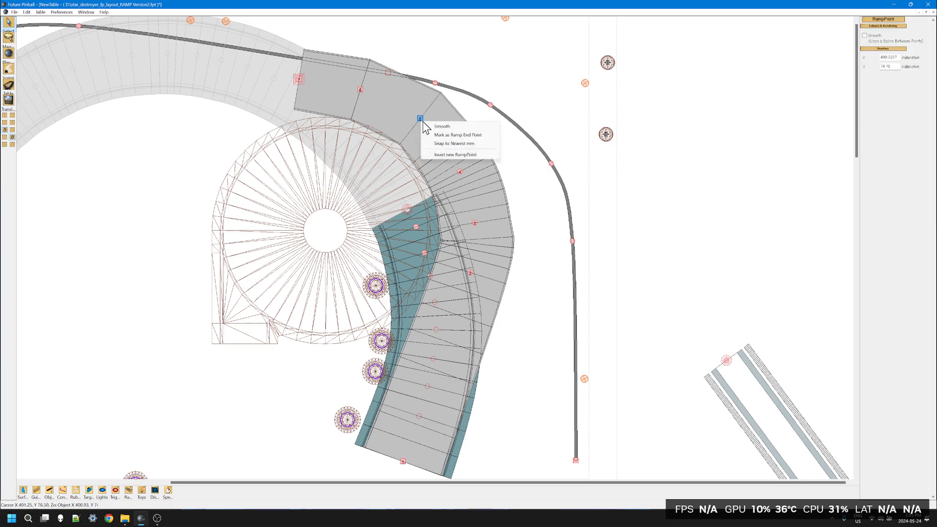
pyautogui.click(443, 143)
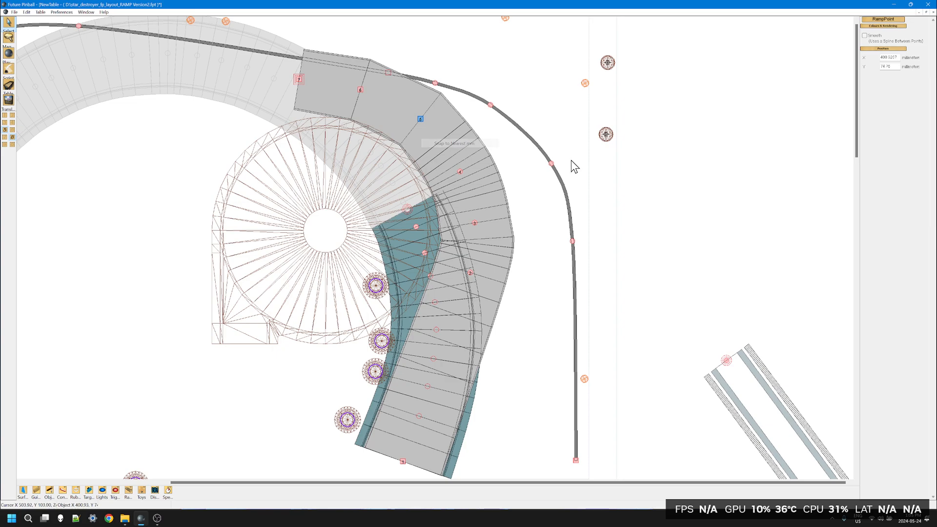
# - Make ramp points 6 and 5 smooth so the upper part of the grey ramp curves continuously
pyautogui.click(361, 90)
pyautogui.rightClick(361, 90)
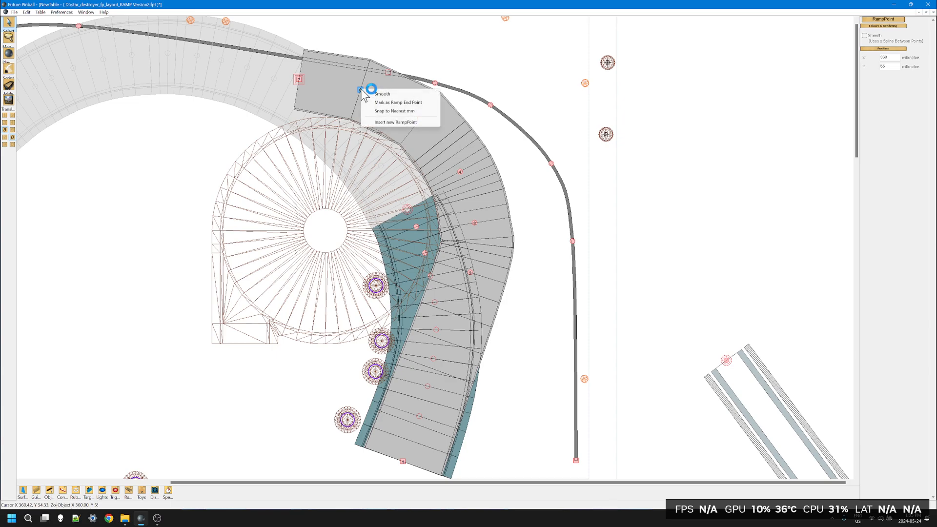
pyautogui.click(381, 94)
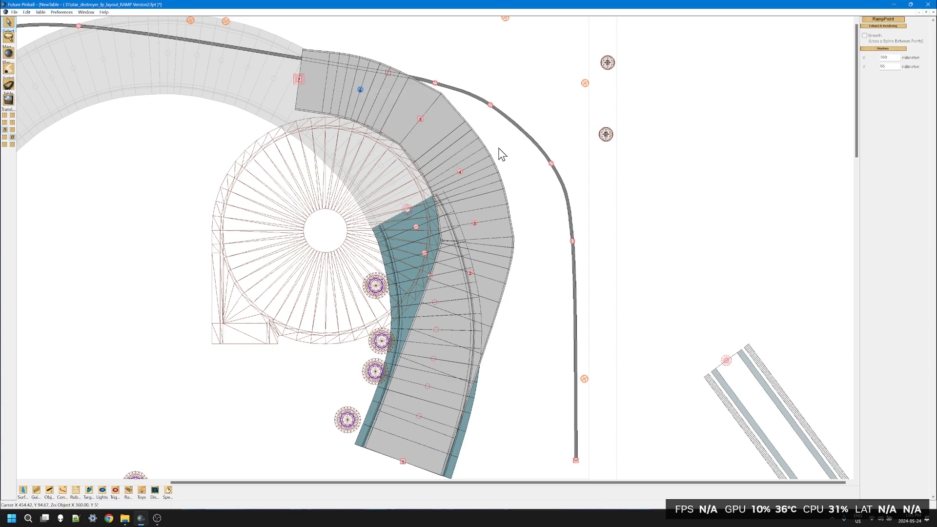
pyautogui.click(420, 119)
pyautogui.moveTo(420, 120); pyautogui.dragTo(420, 120)
pyautogui.rightClick(420, 119)
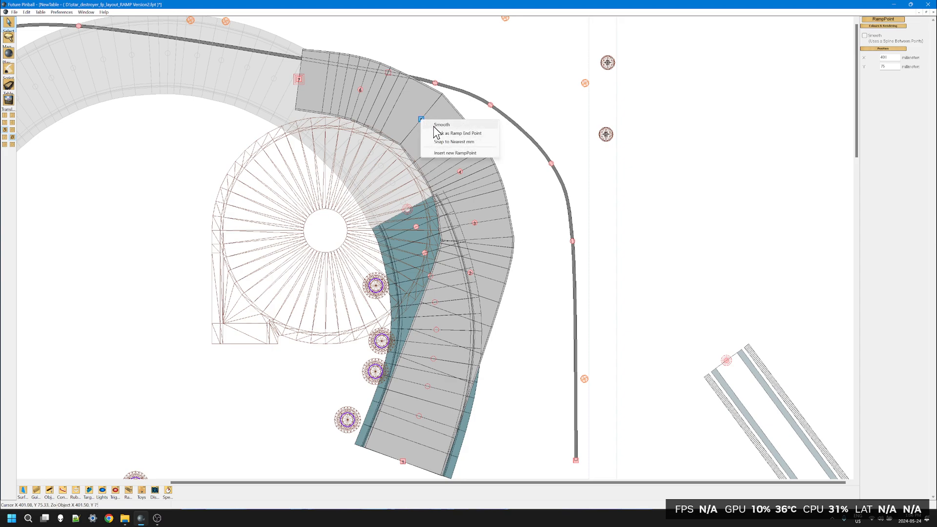
pyautogui.click(434, 133)
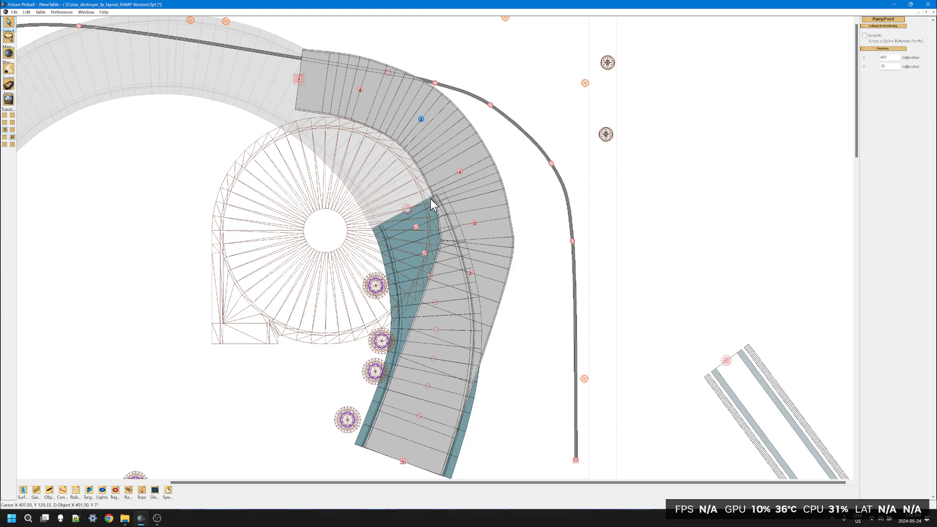
# - Move the grey ramp's point 2 about 8 mm down and 1 mm left to even out the lower bend
pyautogui.click(469, 275)
pyautogui.click(470, 275)
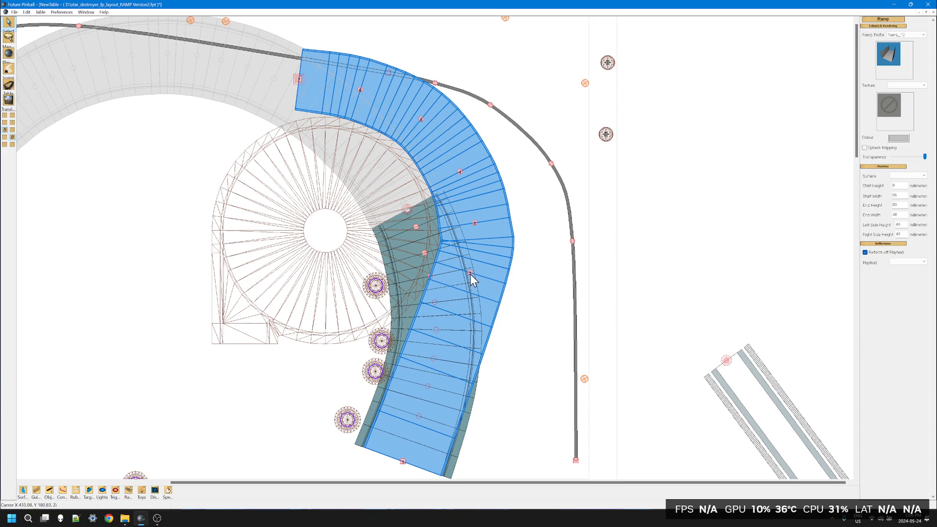
pyautogui.click(470, 274)
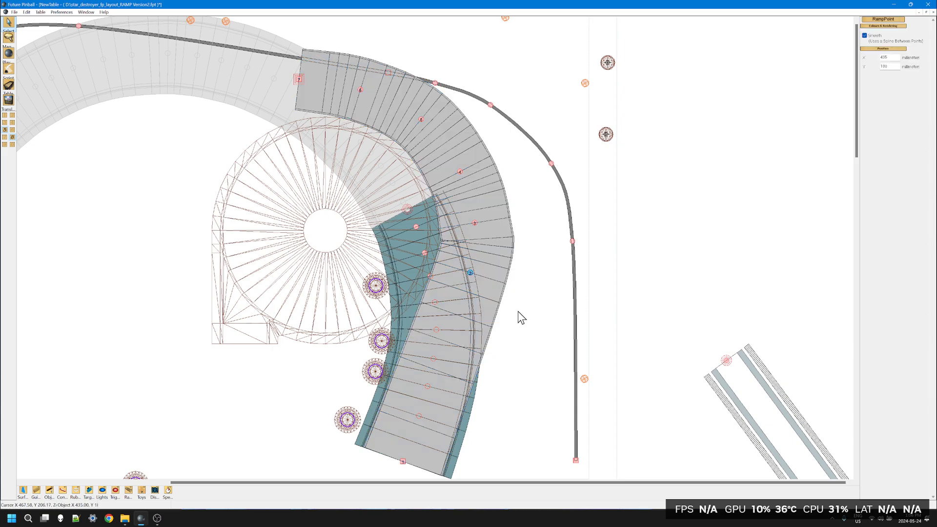
pyautogui.press('Down')
pyautogui.press('Down')
pyautogui.press('Down')
pyautogui.press('Down')
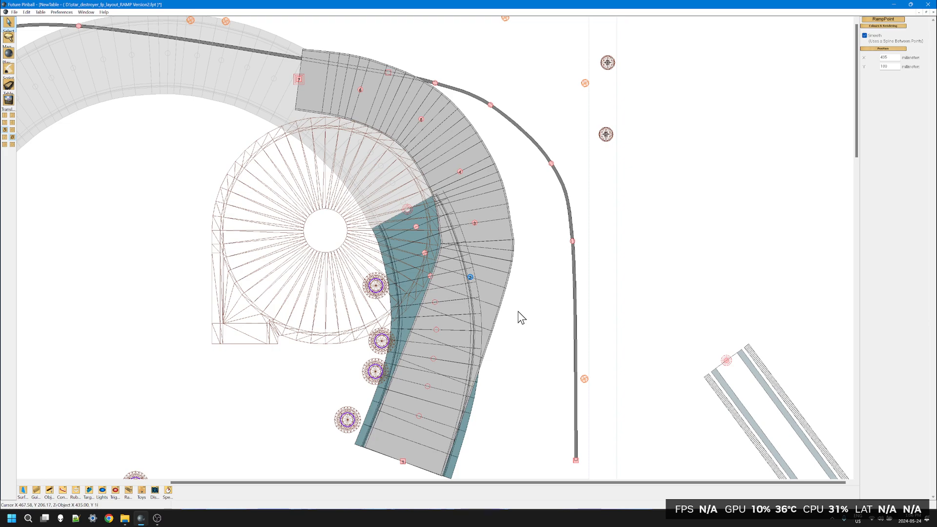
pyautogui.press('Left')
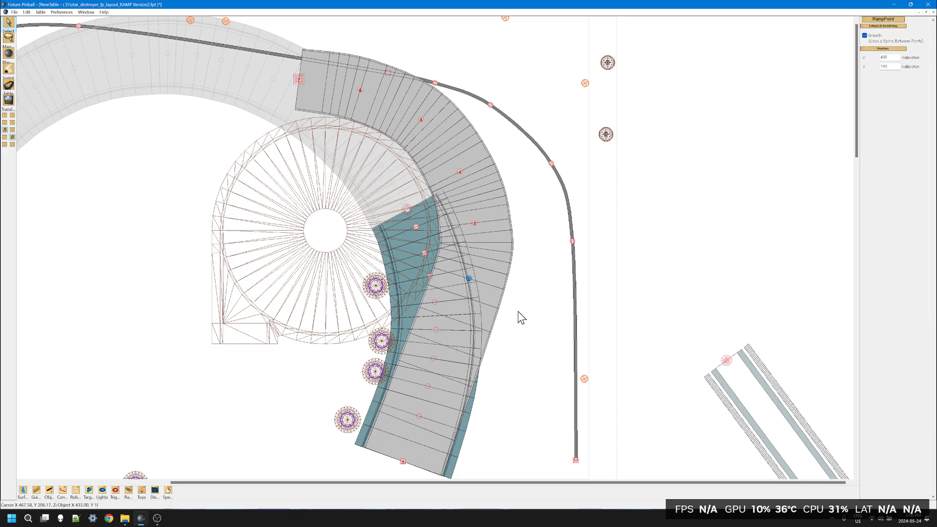
pyautogui.press('Down')
pyautogui.press('Down')
pyautogui.press('Down')
pyautogui.press('Down')
pyautogui.press('Down')
pyautogui.press('Down')
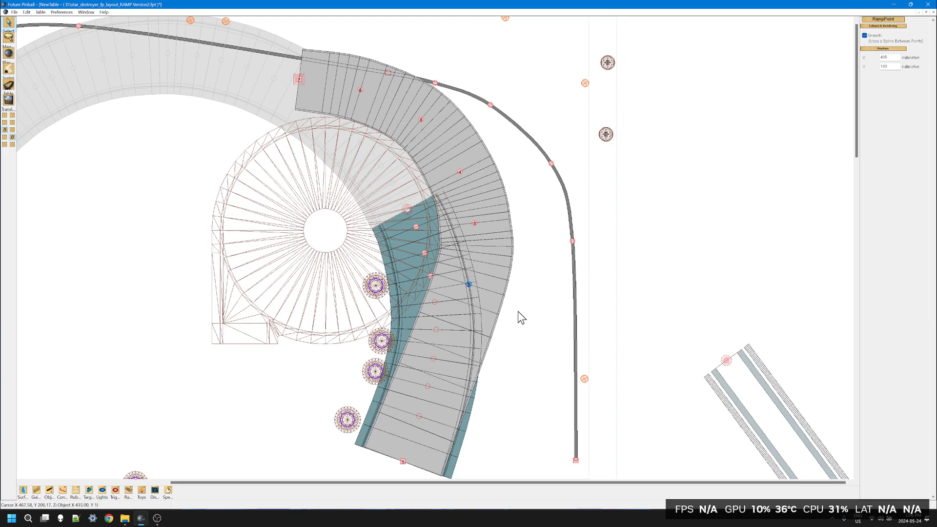
# - Move the grey ramp's point 2 about 4 mm down and 3 mm left to even out the lower bend
pyautogui.press('Down')
pyautogui.press('Down')
pyautogui.press('Left')
pyautogui.press('Left')
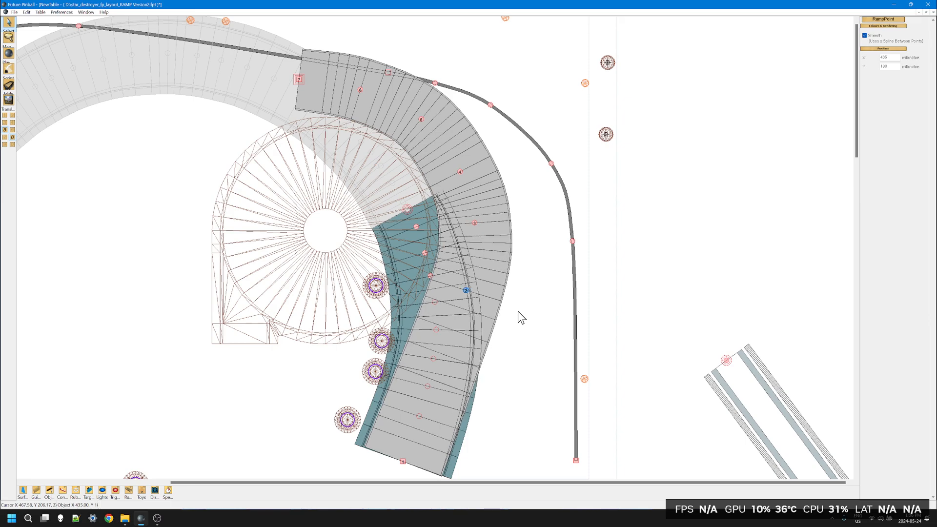
pyautogui.press('Left')
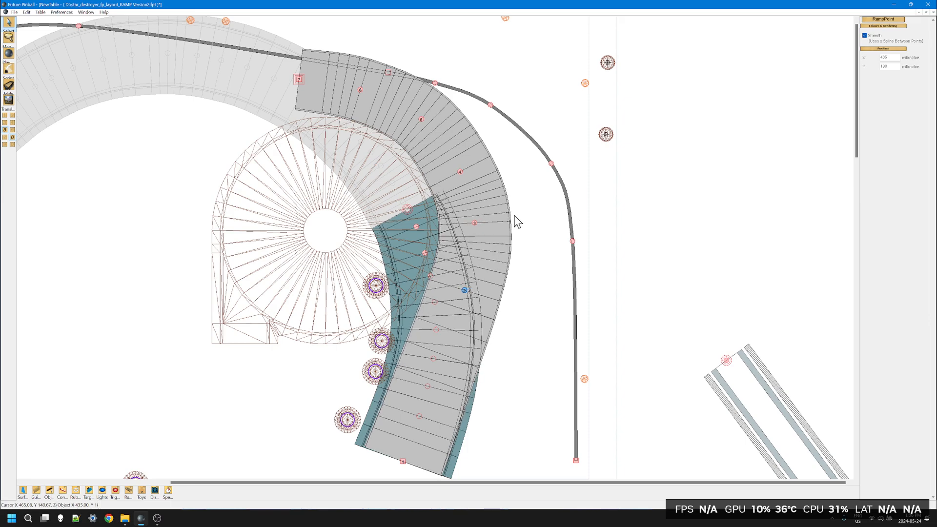
# - Raise the grey ramp's point 4 about 2 mm and lower its point 2 about 1 mm
pyautogui.click(460, 172)
pyautogui.press('Up')
pyautogui.press('Up')
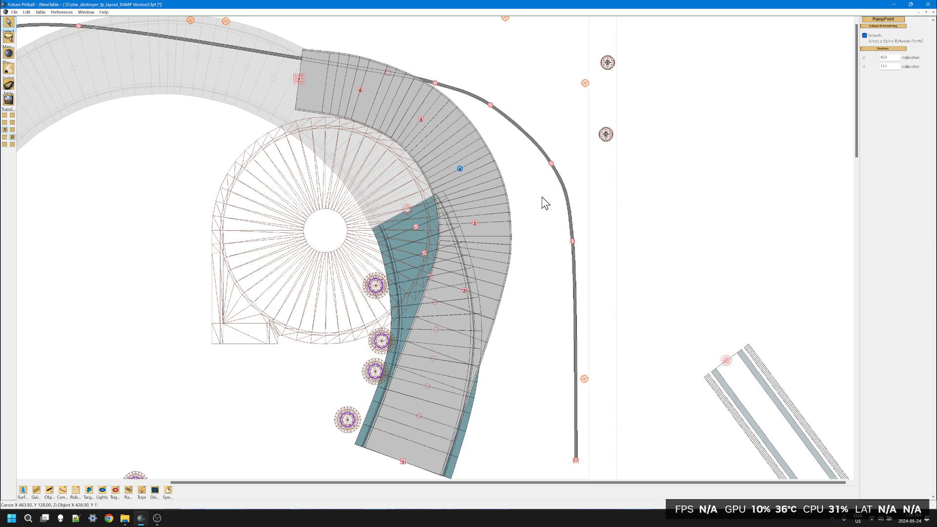
pyautogui.click(466, 291)
pyautogui.press('Down')
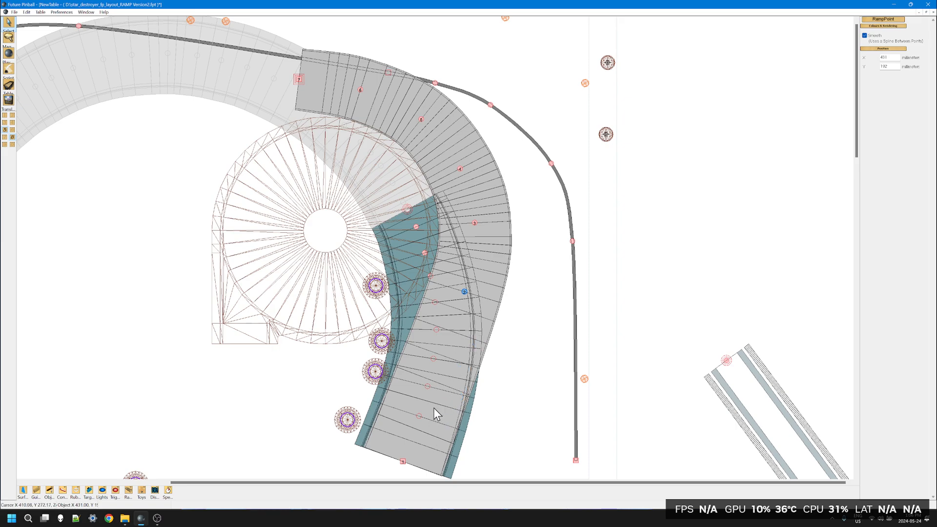
# - Select the grey ramp's points 2 through 7 together and shift them about 3 mm left
pyautogui.moveTo(523, 352); pyautogui.dragTo(456, 163)
pyautogui.keyDown('shift'); pyautogui.click(420, 118); pyautogui.keyUp('shift')
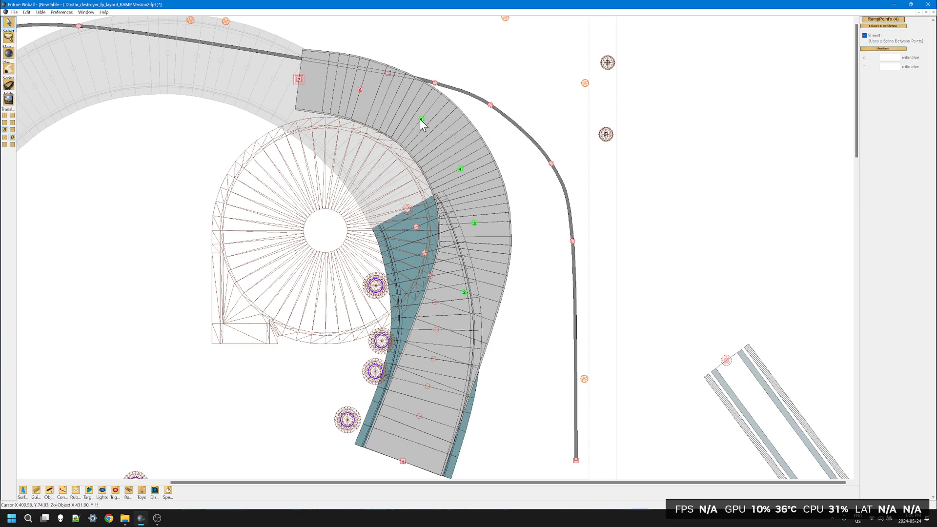
pyautogui.keyDown('shift'); pyautogui.click(360, 90); pyautogui.keyUp('shift')
pyautogui.keyDown('shift'); pyautogui.click(298, 80); pyautogui.keyUp('shift')
pyautogui.press('Left')
pyautogui.press('Left')
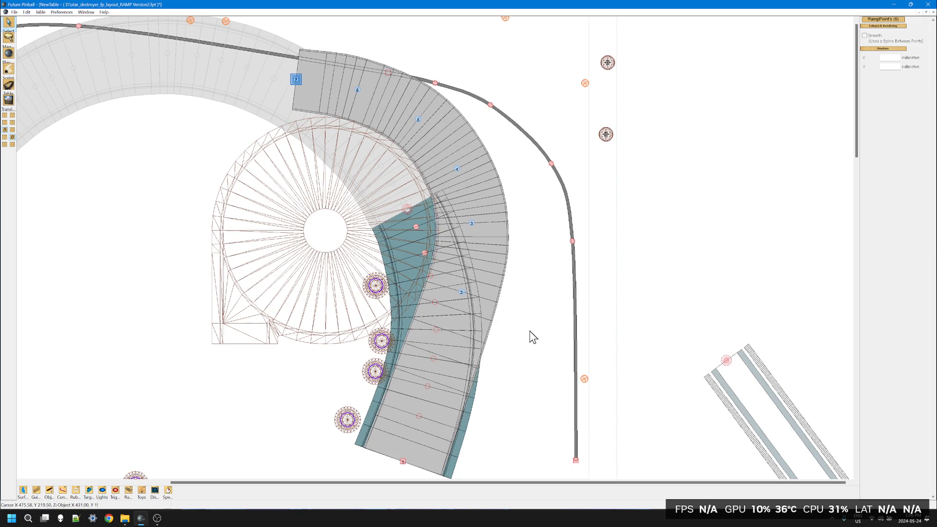
pyautogui.press('Left')
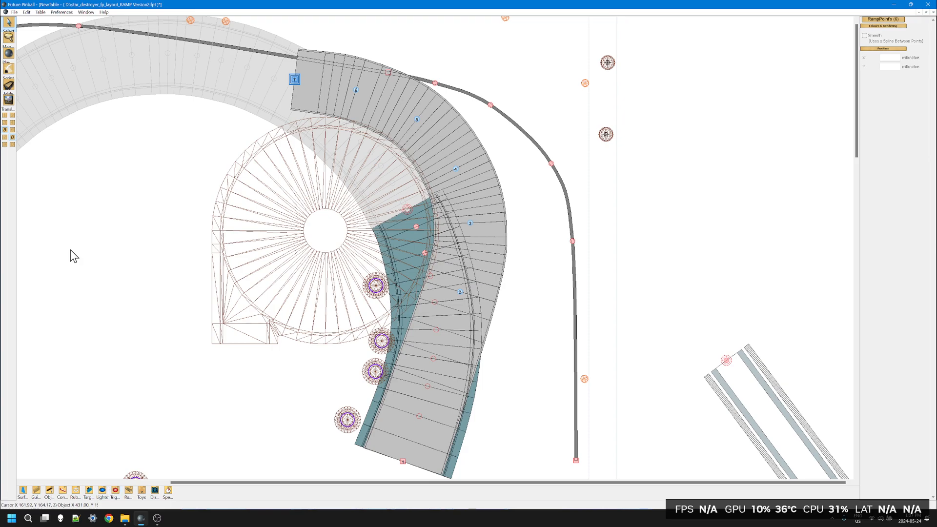
# - Place a round light in the empty area to the left of the circular model ramp
pyautogui.click(103, 493)
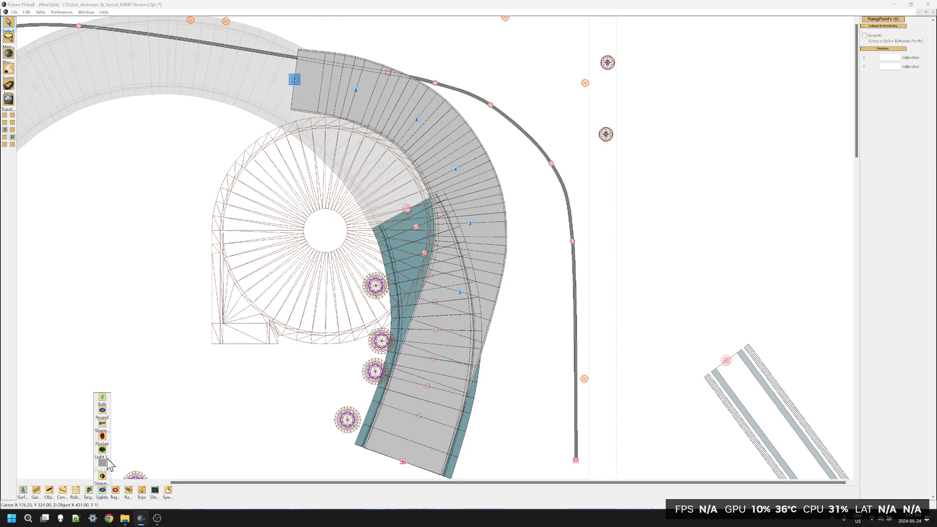
pyautogui.click(102, 413)
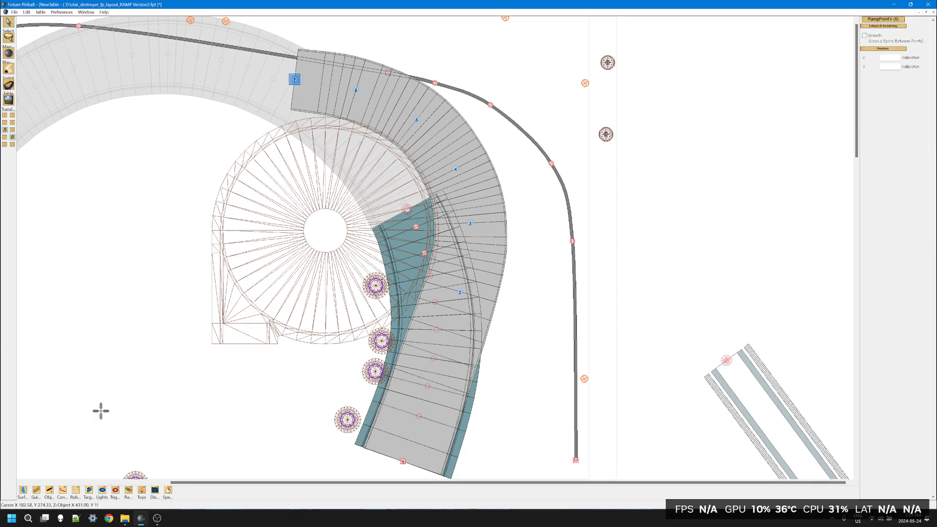
pyautogui.click(113, 195)
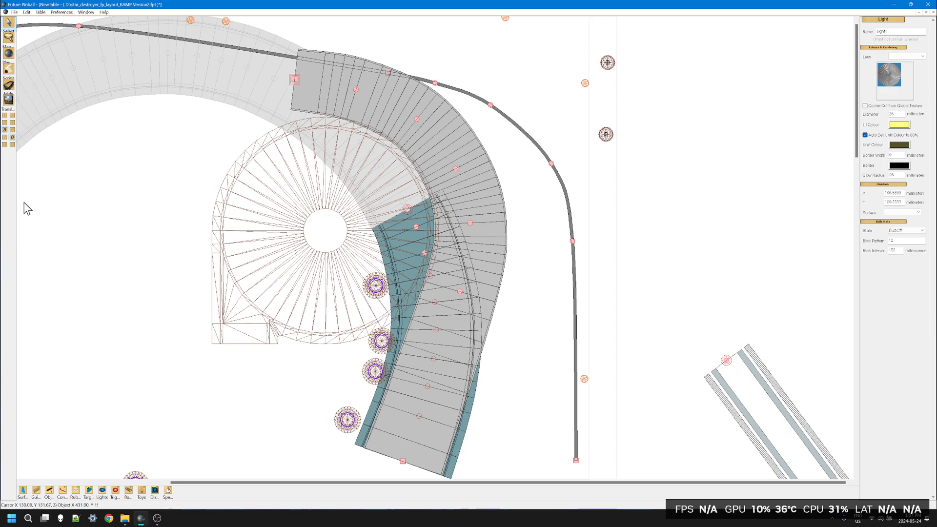
# - Show layer 1, reassign the new round light to Layer 8, and hide layer 1 again
pyautogui.click(5, 115)
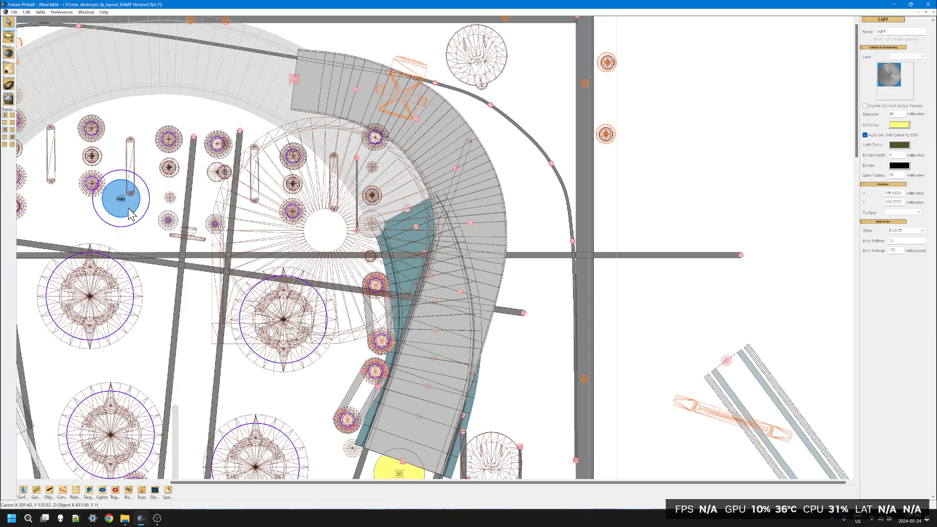
pyautogui.rightClick(128, 207)
pyautogui.moveTo(148, 235)
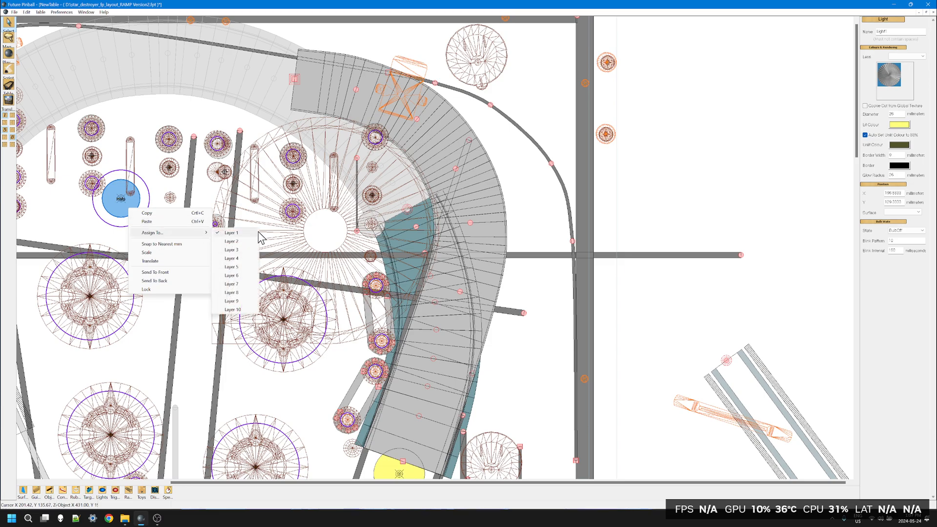
pyautogui.click(246, 293)
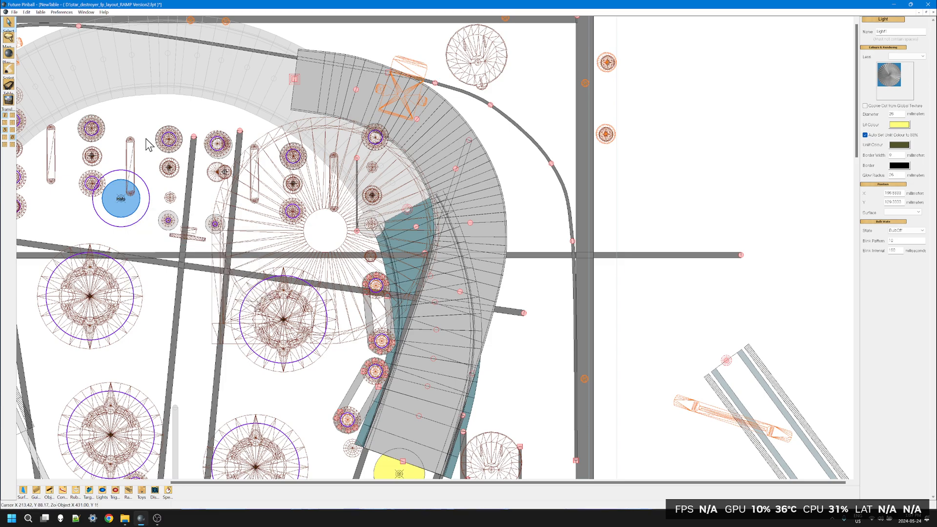
pyautogui.click(4, 116)
pyautogui.rightClick(130, 208)
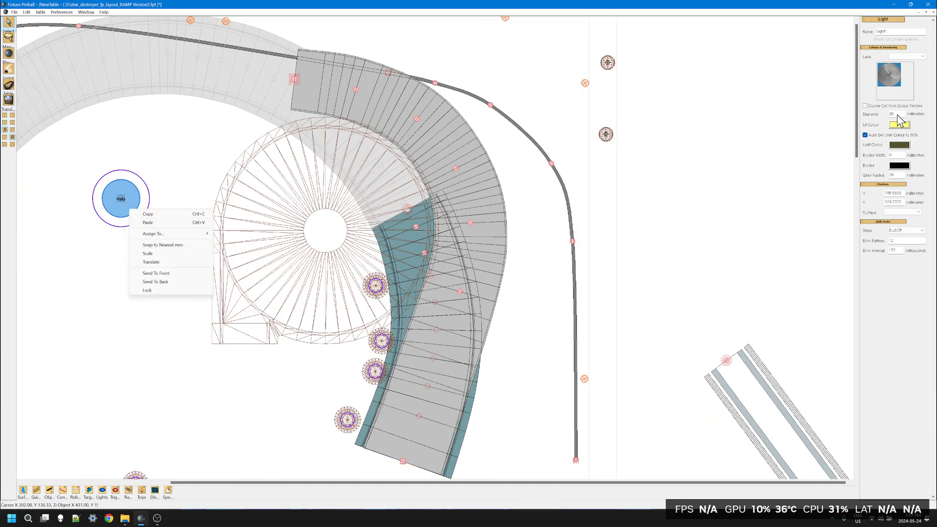
# - Set the round light's diameter to 100 mm and centre it on the circular model ramp
pyautogui.click(899, 115)
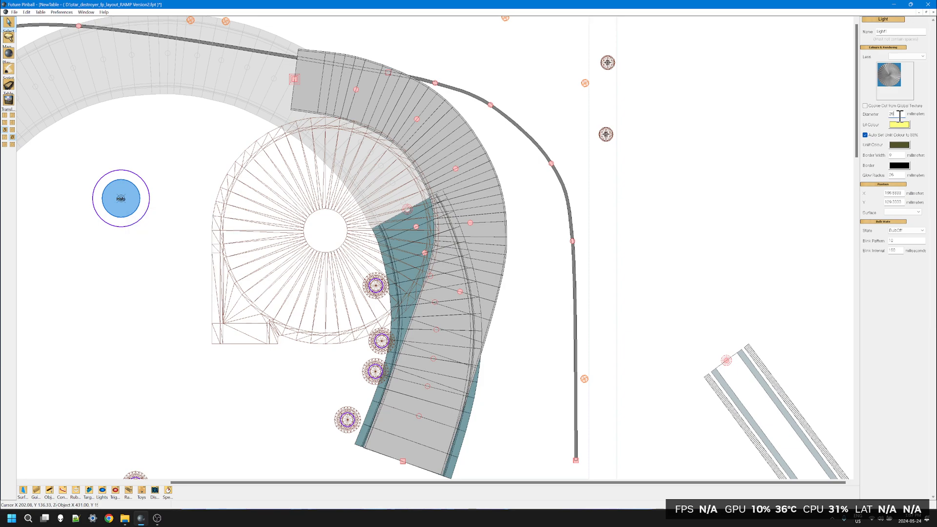
pyautogui.moveTo(900, 114); pyautogui.dragTo(878, 117)
pyautogui.write('200')
pyautogui.press('Return')
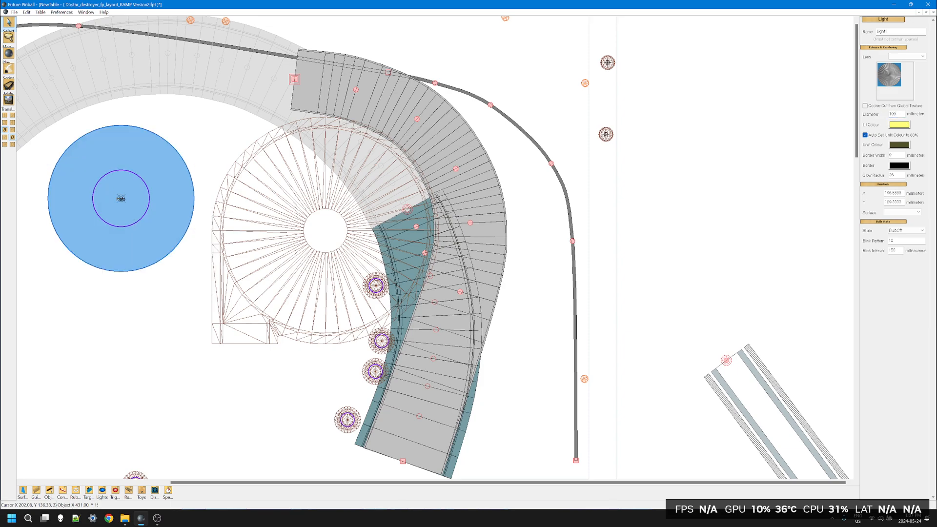
pyautogui.moveTo(171, 215); pyautogui.dragTo(375, 245)
# - Try a smaller Ramp-Pool-T2 model for the circular ramp and switch it back to the Ramp-Pool-T1 model
pyautogui.click(336, 340)
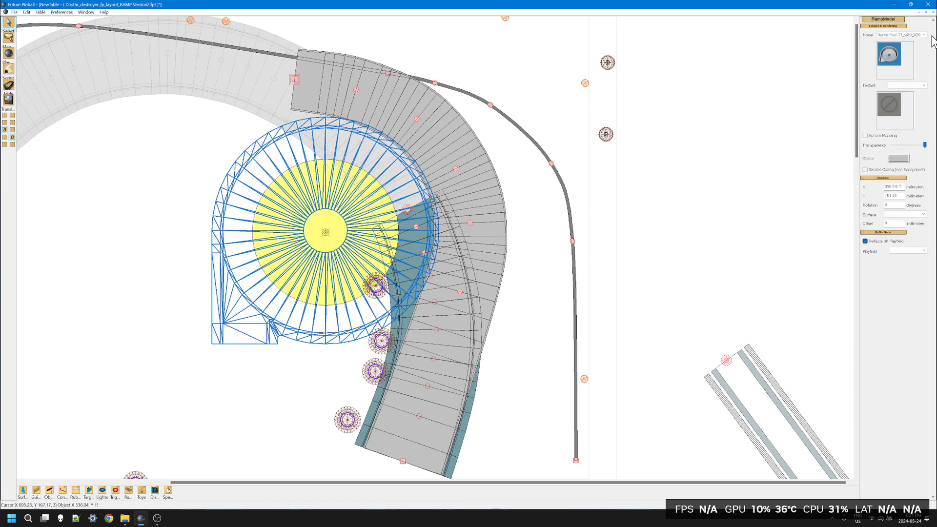
pyautogui.click(927, 35)
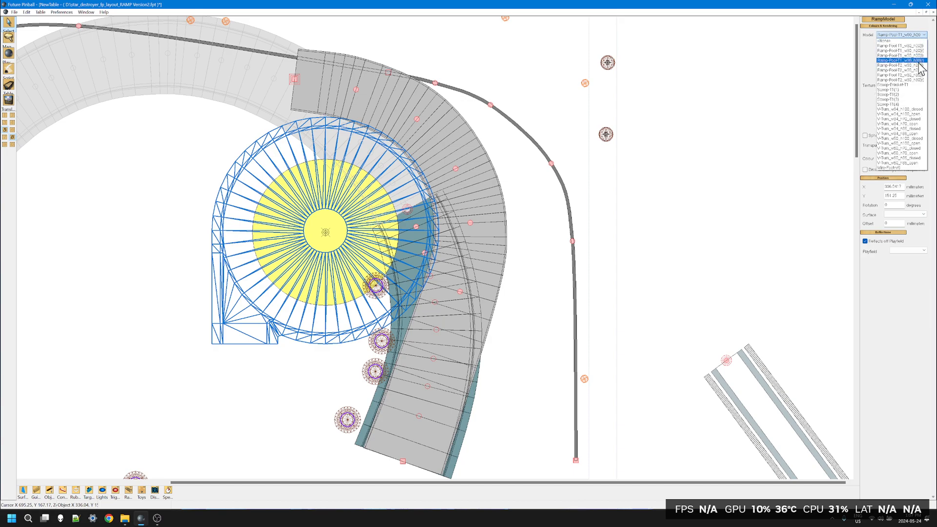
pyautogui.click(918, 70)
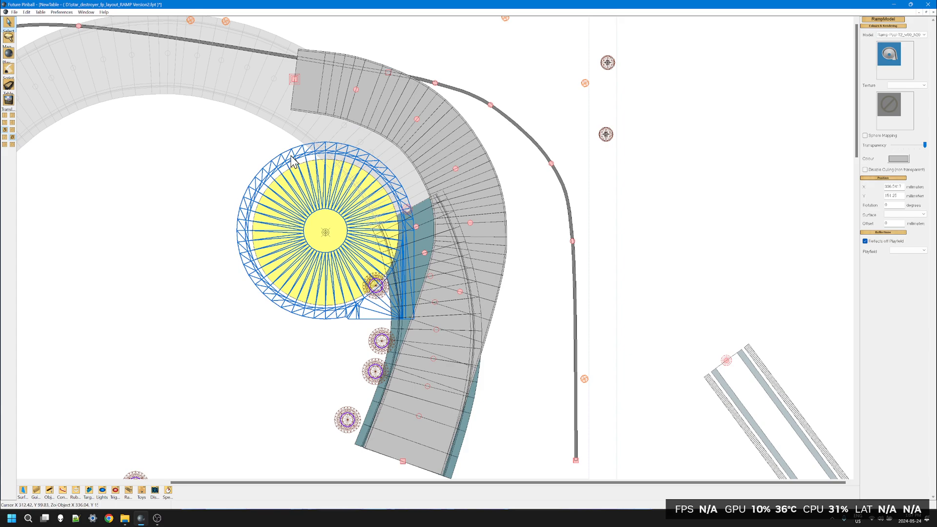
pyautogui.click(923, 35)
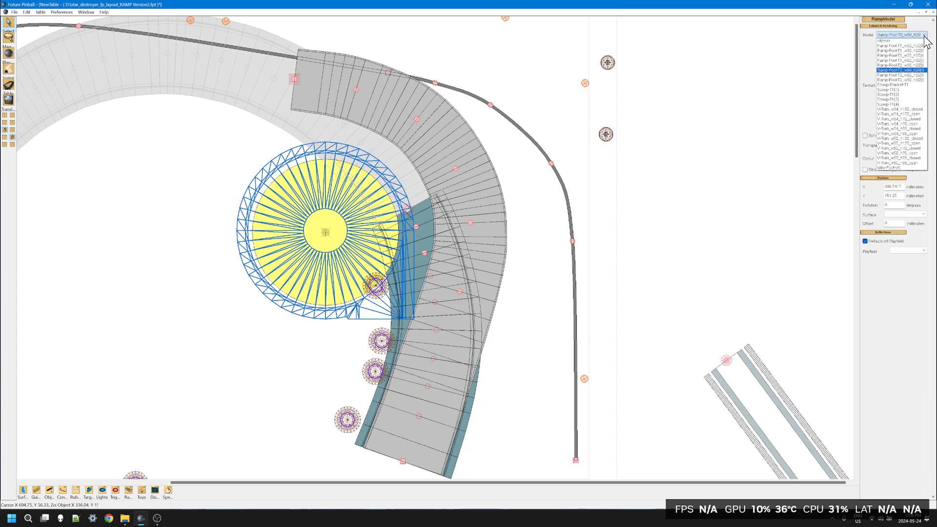
pyautogui.click(919, 50)
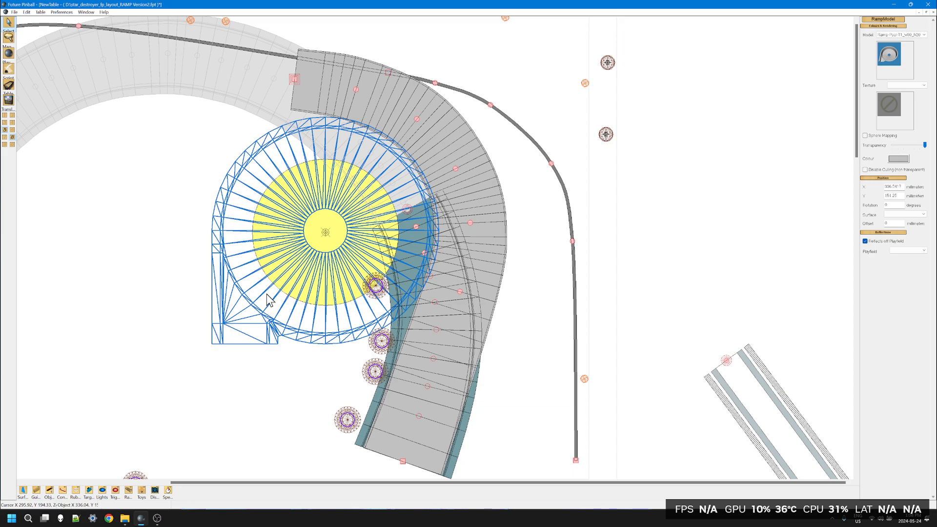
# - Flip the grey ramp horizontally with Flip X and flip it back to its original side
pyautogui.click(433, 380)
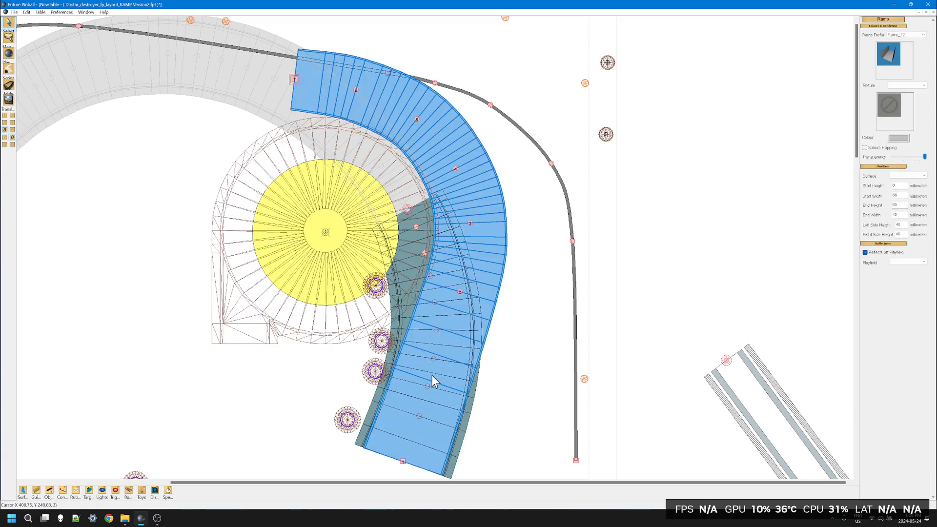
pyautogui.rightClick(432, 376)
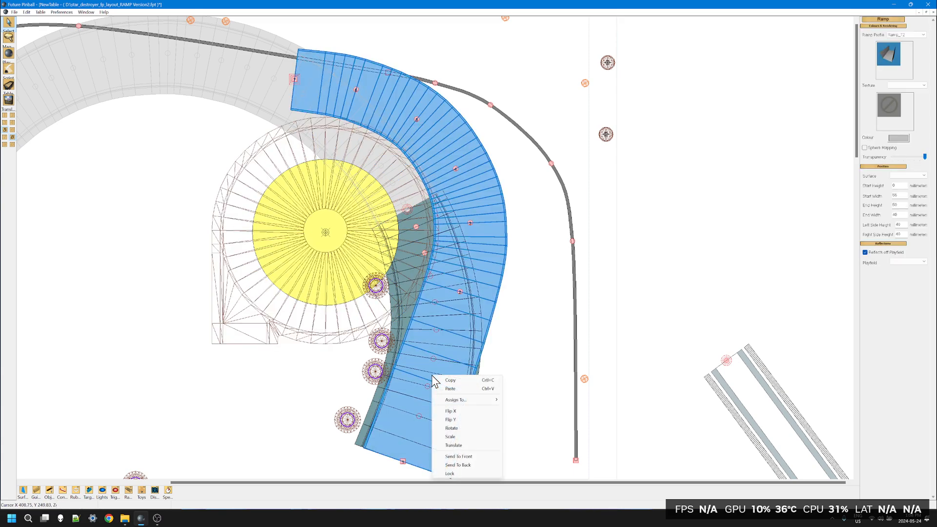
pyautogui.click(455, 413)
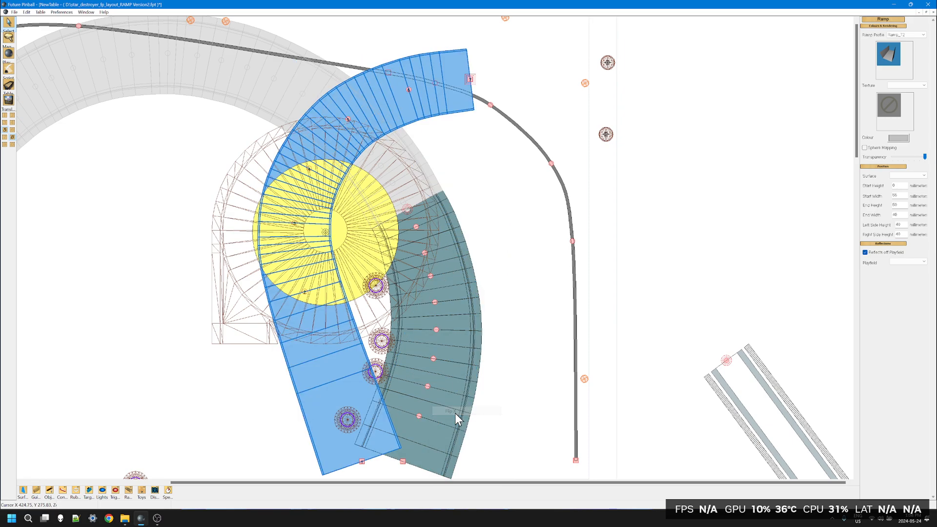
pyautogui.rightClick(323, 420)
pyautogui.click(341, 348)
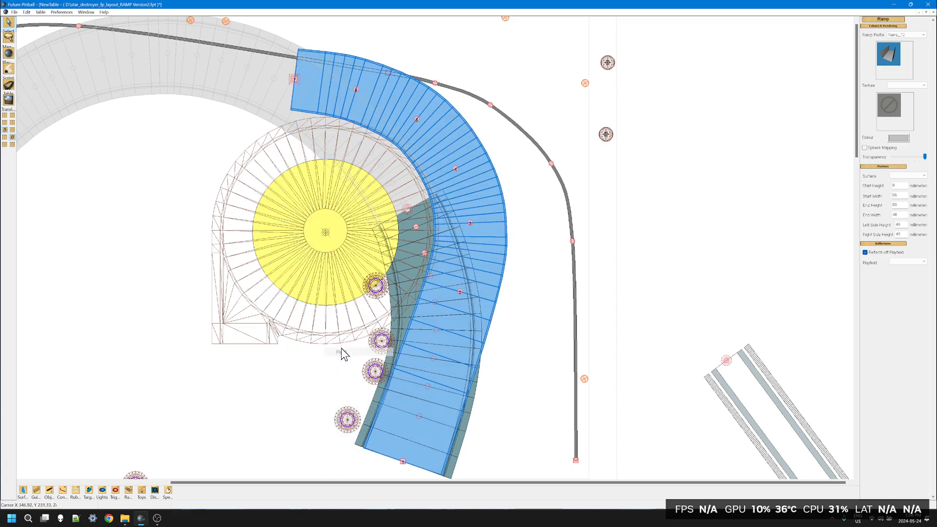
# - Flip the grey ramp vertically with Flip Y and flip it back to its original orientation
pyautogui.rightClick(427, 393)
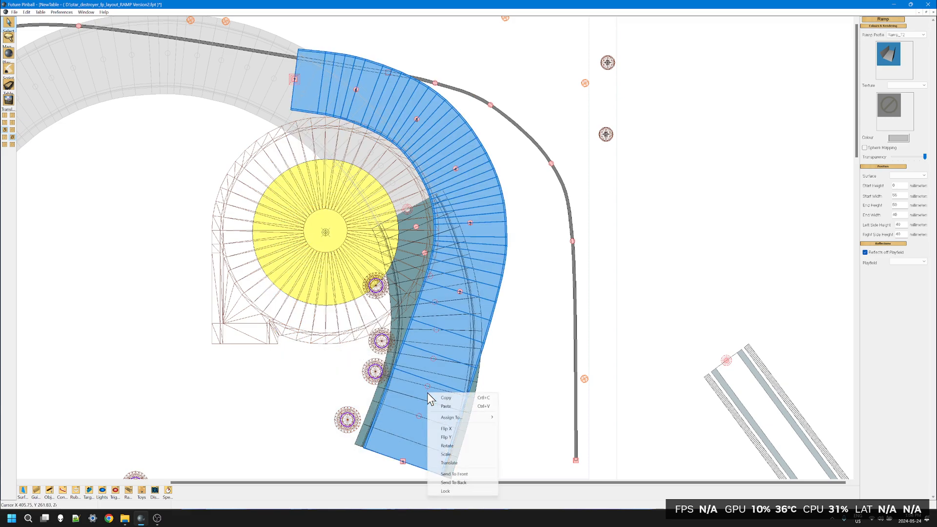
pyautogui.click(446, 437)
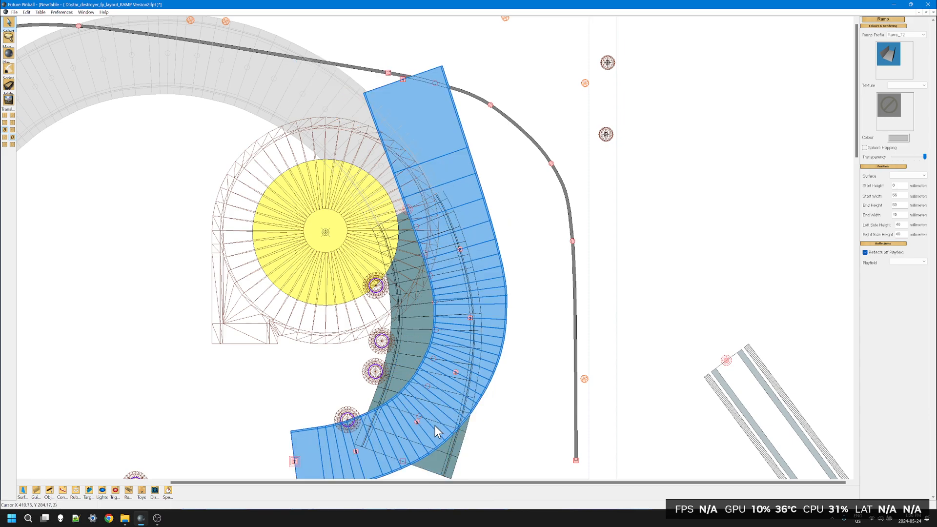
pyautogui.rightClick(435, 426)
pyautogui.click(451, 367)
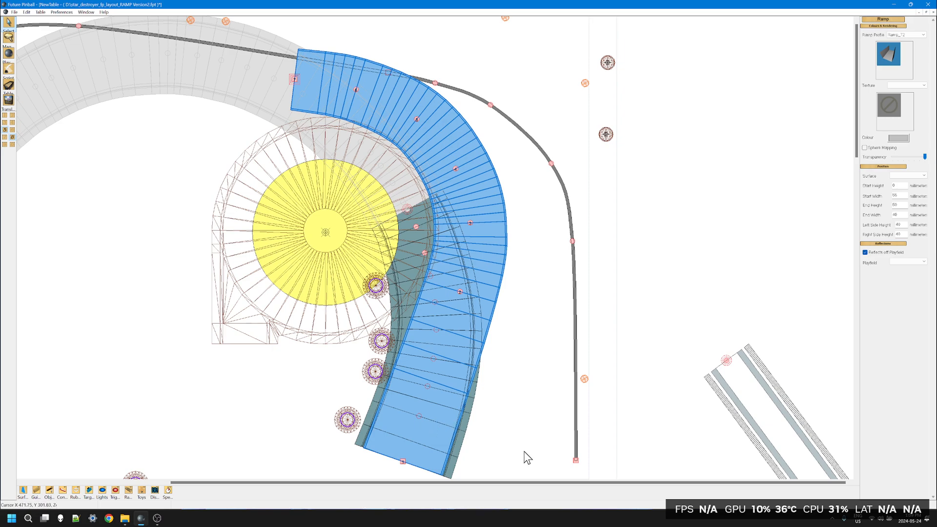
# - Move the entire grey ramp about 7 mm down the playfield
pyautogui.press('Down')
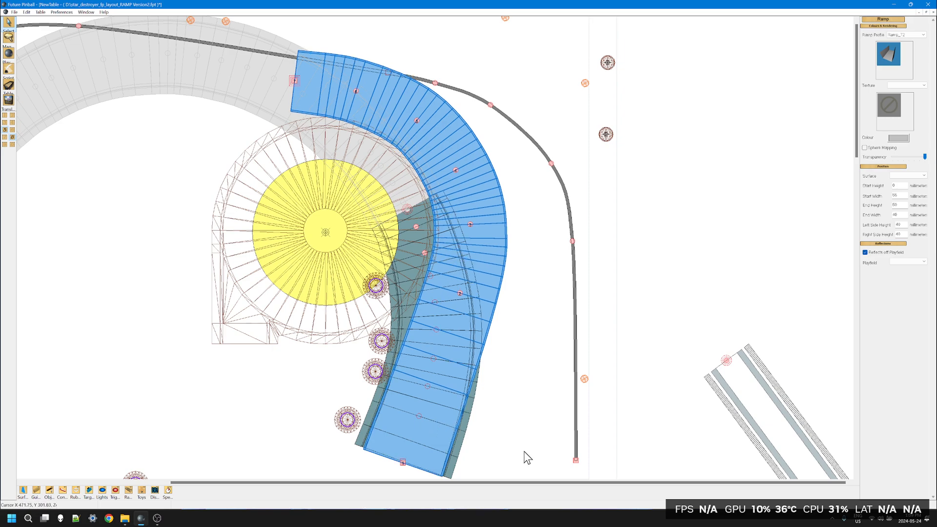
pyautogui.press('Down')
pyautogui.press('Down')
pyautogui.press('Down')
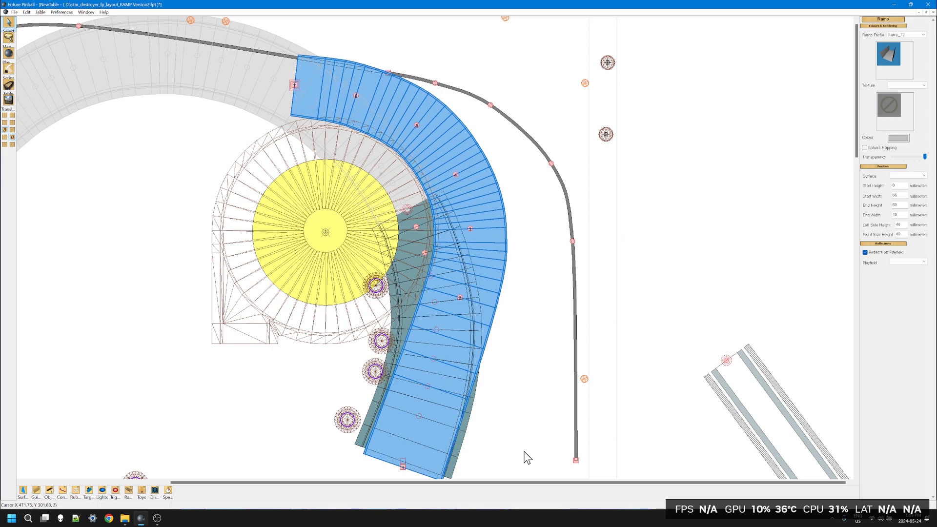
pyautogui.press('Down')
pyautogui.press('Down')
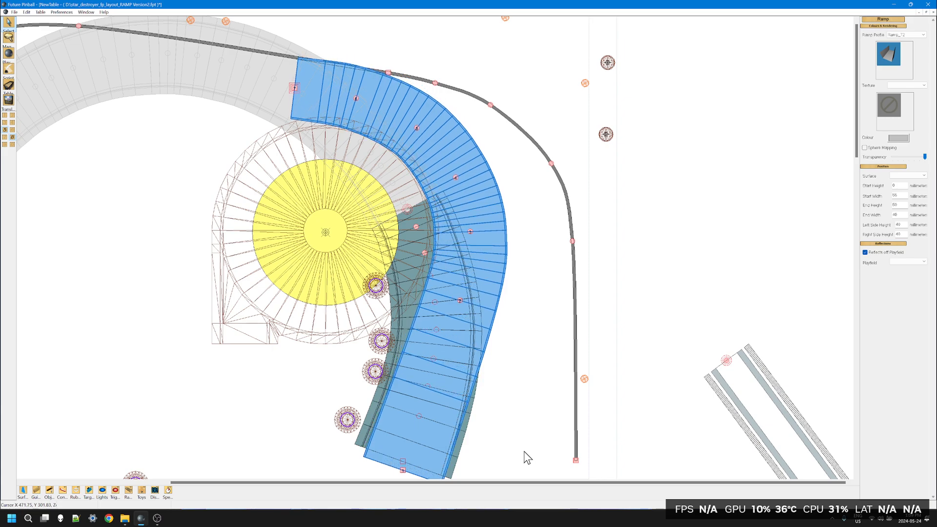
pyautogui.press('Down')
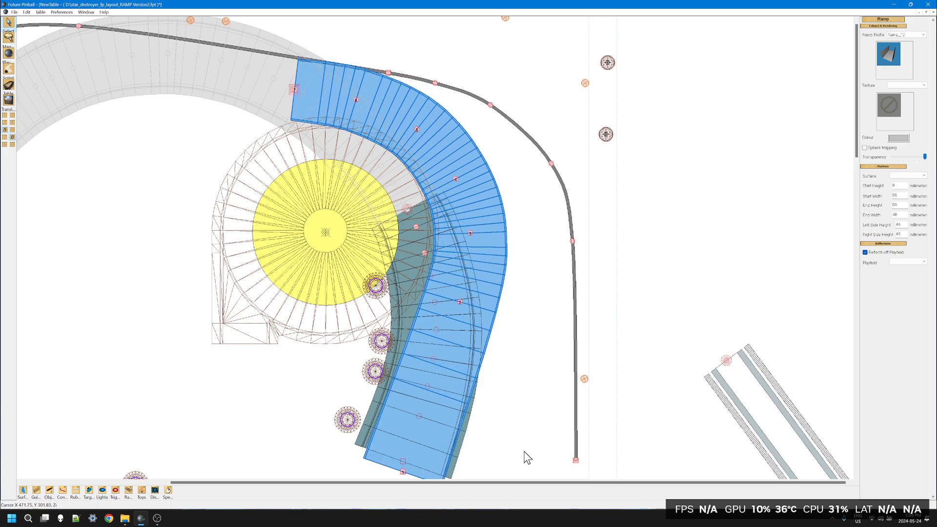
# - Raise the grey ramp's end point 7 about 2 mm
pyautogui.click(251, 126)
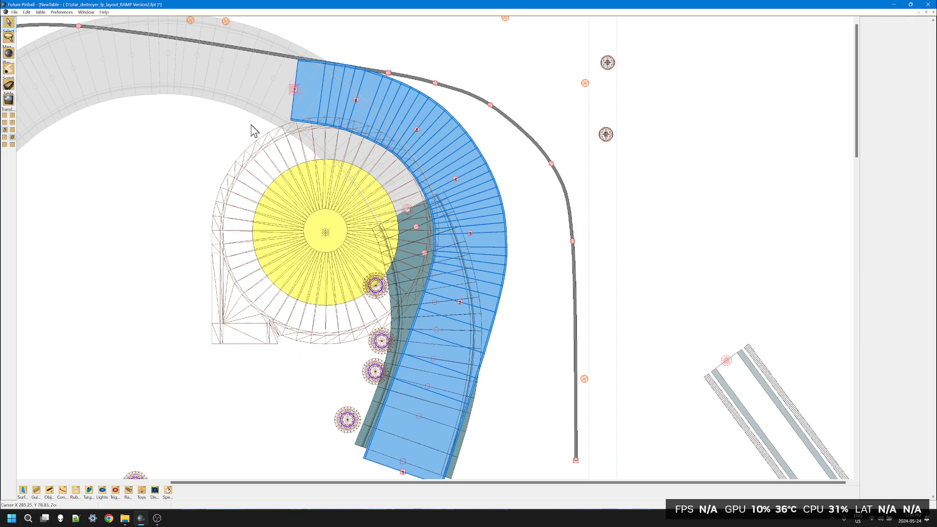
pyautogui.click(309, 75)
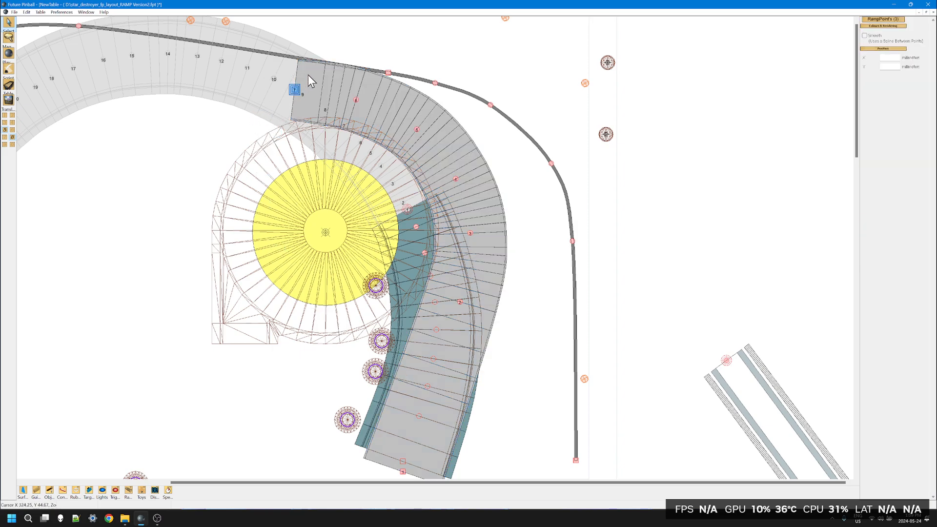
pyautogui.press('Up')
pyautogui.press('Up')
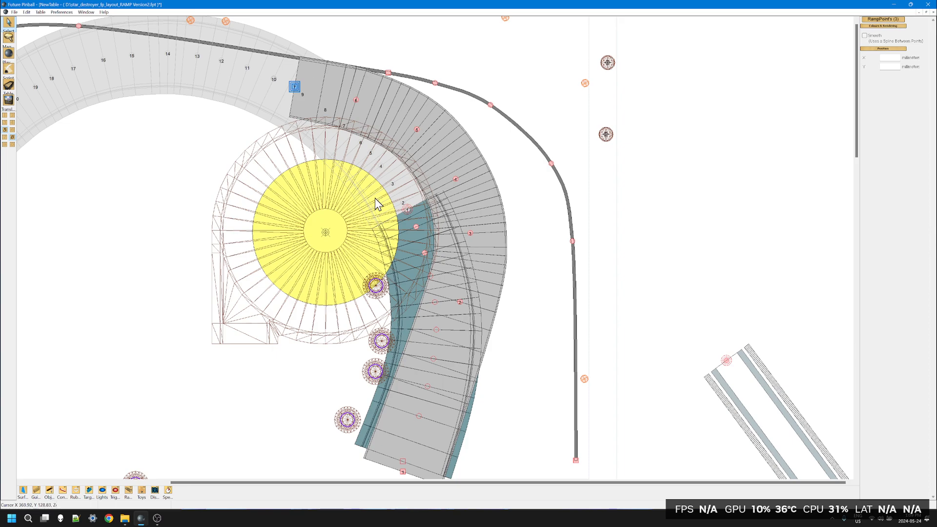
# - Move the grey ramp's start point 1 about 7 mm up the playfield and 1 mm right, onto the teal ramp's end
pyautogui.scroll(-1, 527, 330)
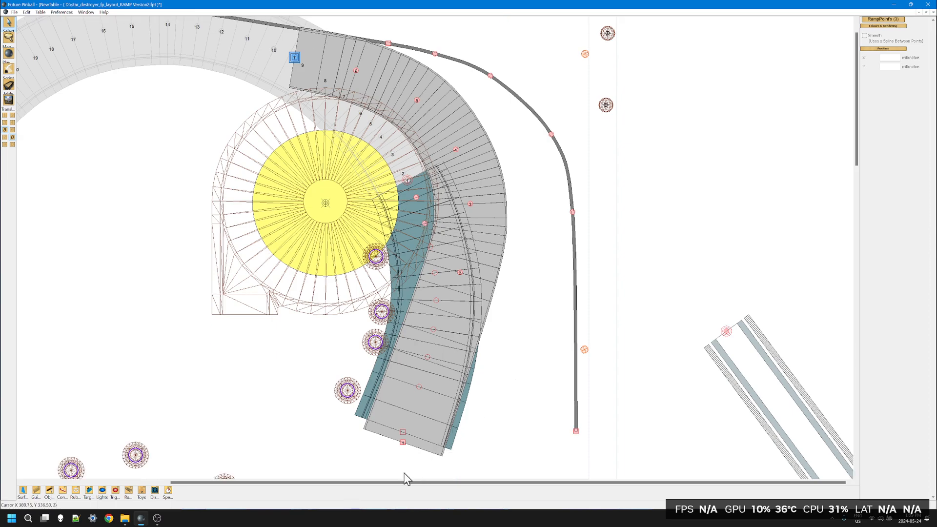
pyautogui.moveTo(378, 462); pyautogui.dragTo(415, 437)
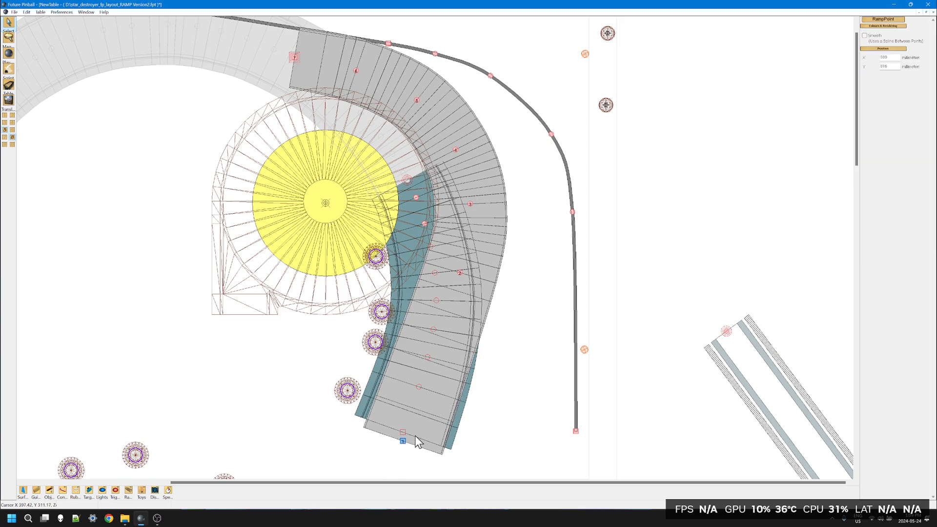
pyautogui.press('Right')
pyautogui.press('Up')
pyautogui.press('Up')
pyautogui.press('Up')
pyautogui.press('Up')
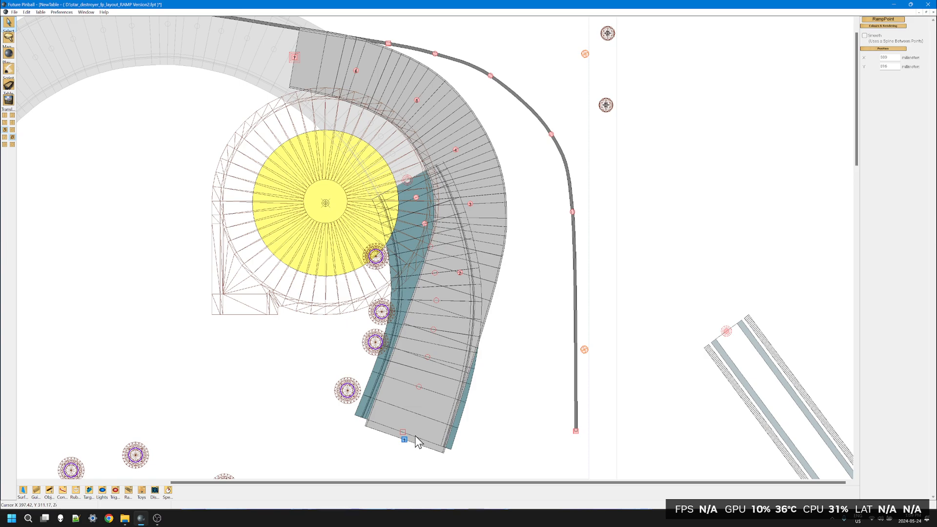
pyautogui.press('Up')
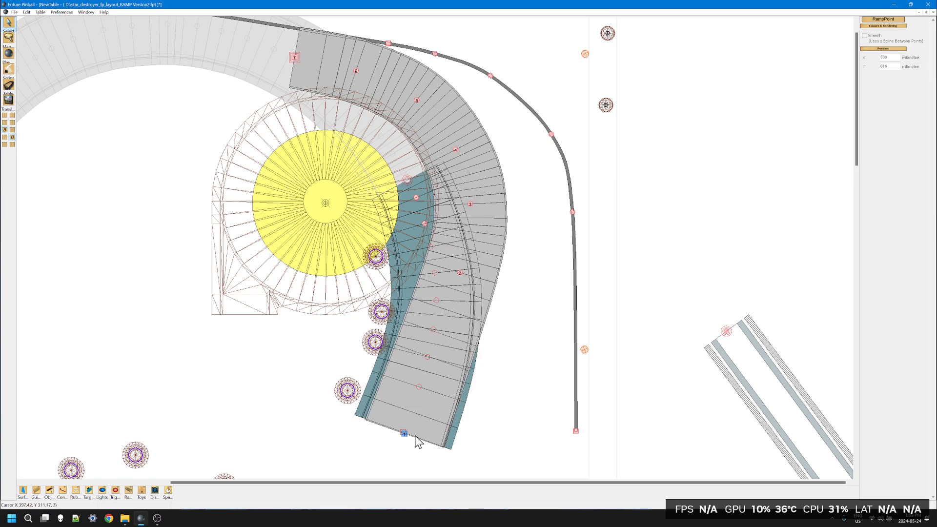
pyautogui.press('Up')
pyautogui.press('Right')
pyautogui.press('Left')
pyautogui.click(511, 308)
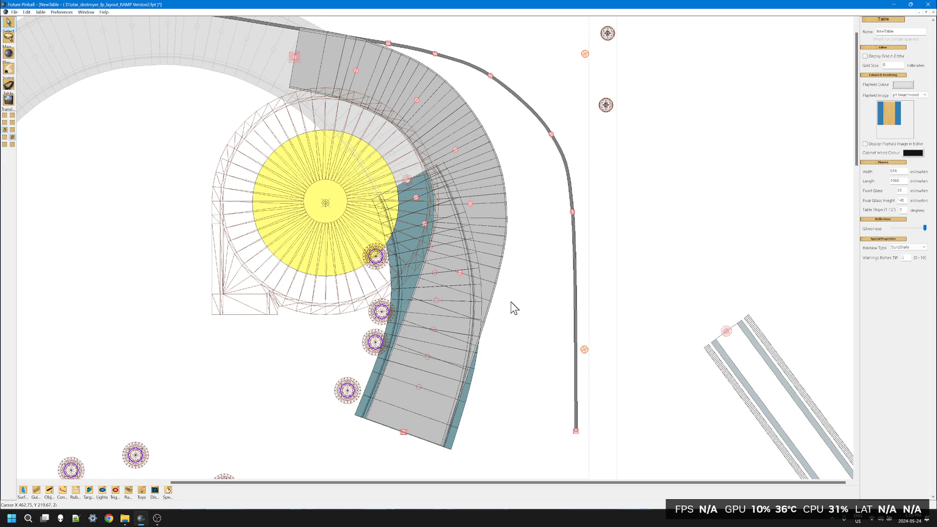
# - Shift the circular ramp model about 3 mm left and 5 mm down the playfield
pyautogui.click(310, 307)
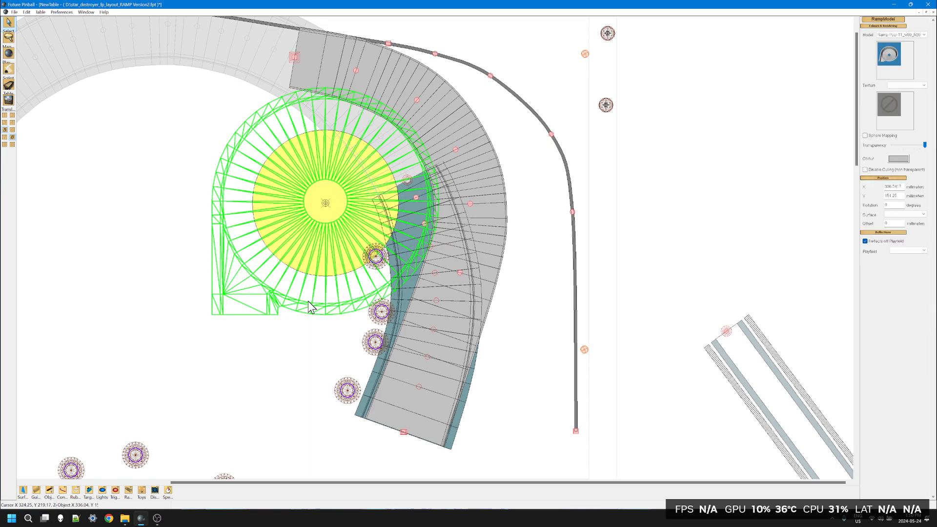
pyautogui.moveTo(308, 308); pyautogui.dragTo(301, 310)
pyautogui.rightClick(287, 285)
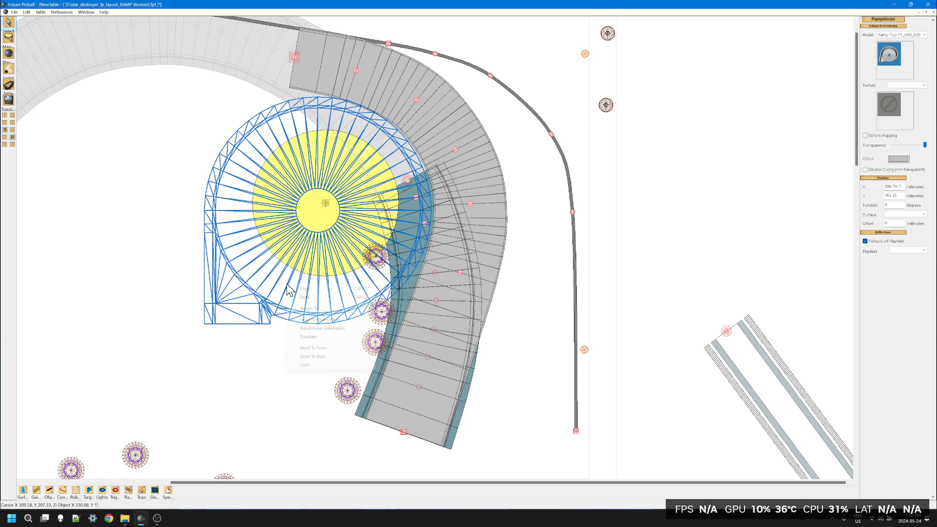
pyautogui.click(291, 316)
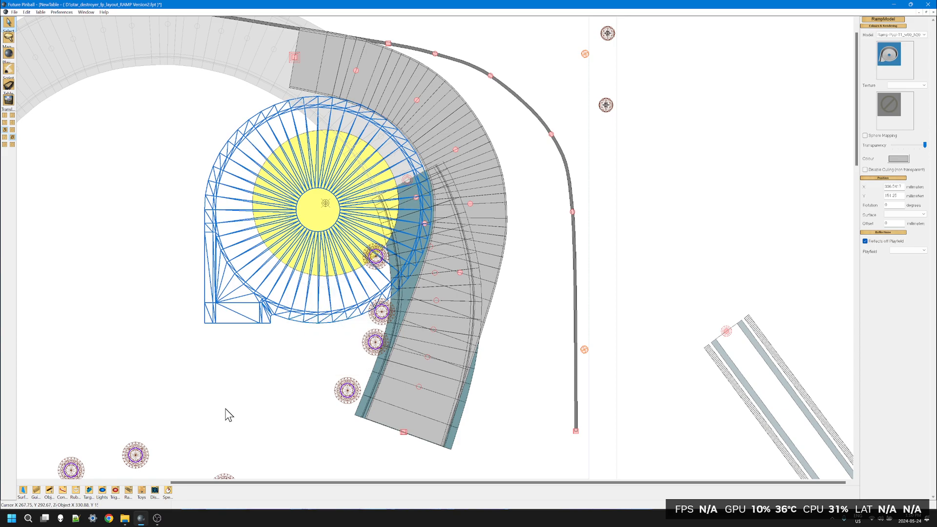
pyautogui.press('Right')
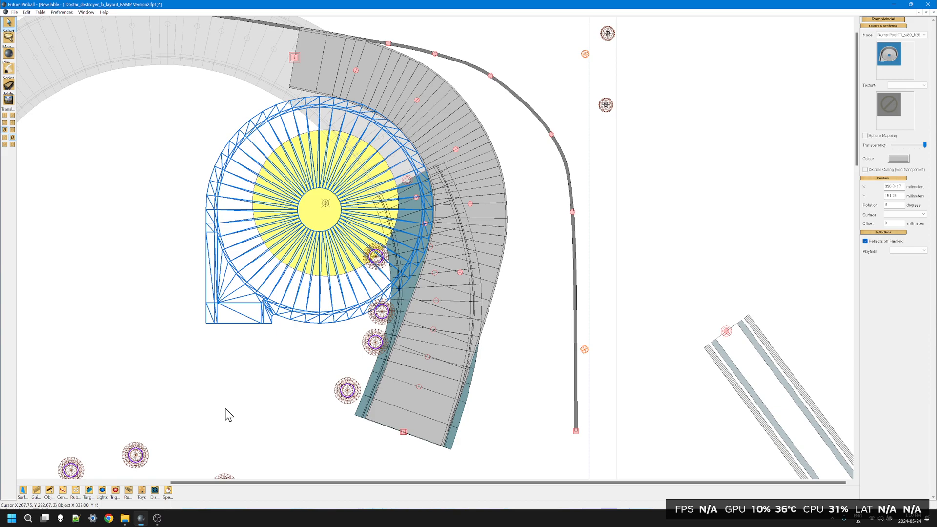
pyautogui.press('Right')
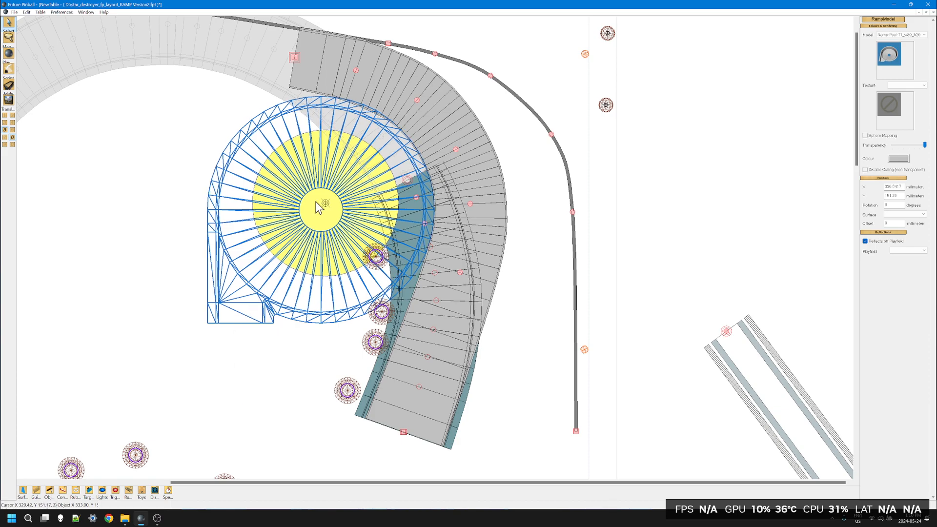
# - Nudge the grey ramp's point 5 about 1 mm up the playfield
pyautogui.click(415, 99)
pyautogui.press('Up')
pyautogui.press('Up')
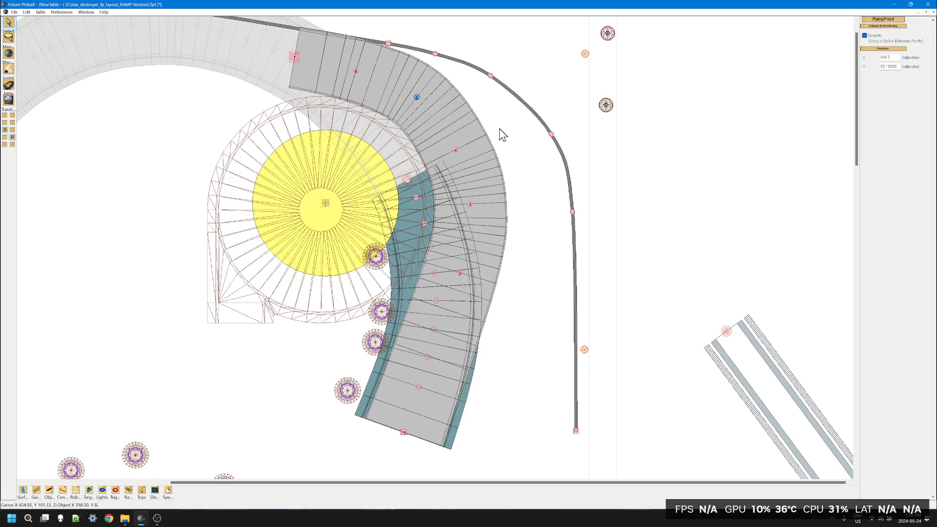
pyautogui.press('Down')
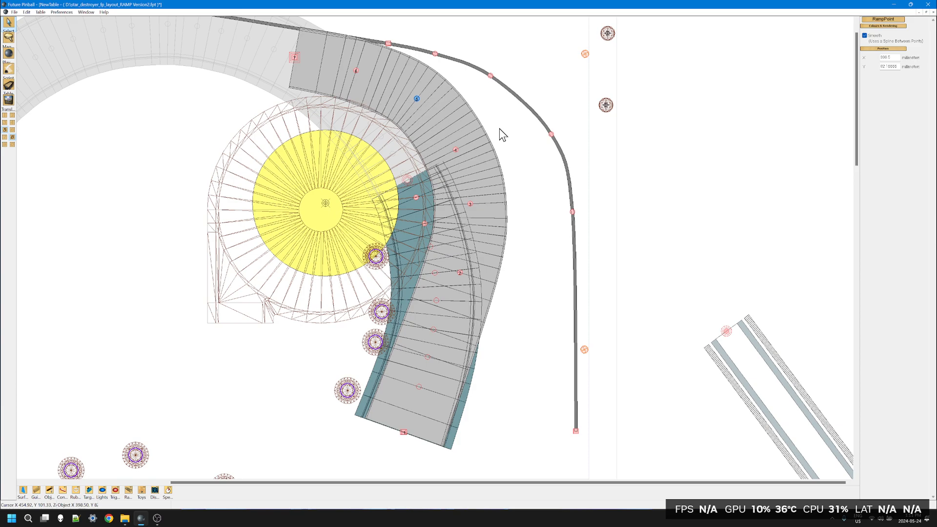
# - Move the grey ramp's point 6 about 6 mm to the right
pyautogui.click(356, 71)
pyautogui.press('Right')
pyautogui.press('Right')
pyautogui.press('Right')
pyautogui.press('Right')
pyautogui.press('Right')
pyautogui.press('Right')
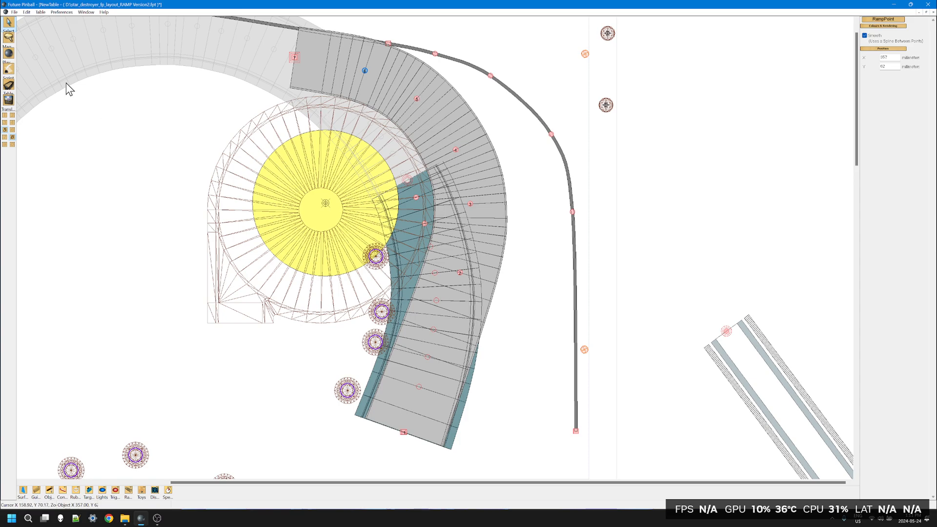
# - Nudge the grey ramp's points 5, 4 and 3 each 1 mm to the right, away from the circular model
pyautogui.click(8, 38)
pyautogui.click(425, 147)
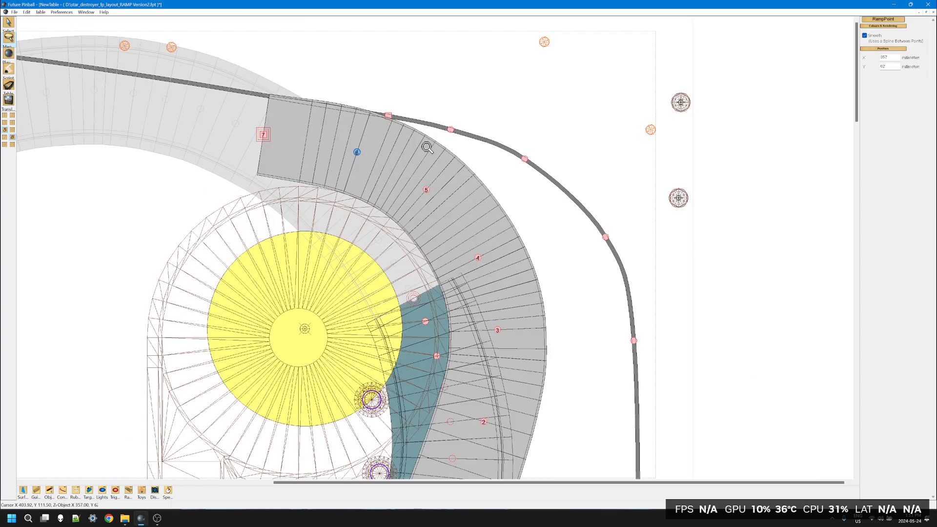
pyautogui.click(436, 250)
pyautogui.click(447, 267)
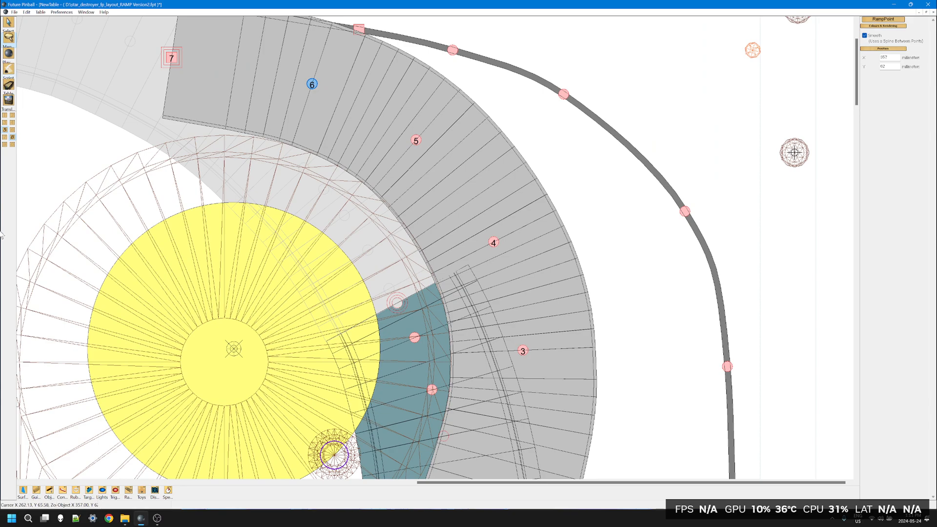
pyautogui.click(10, 24)
pyautogui.click(417, 142)
pyautogui.press('Right')
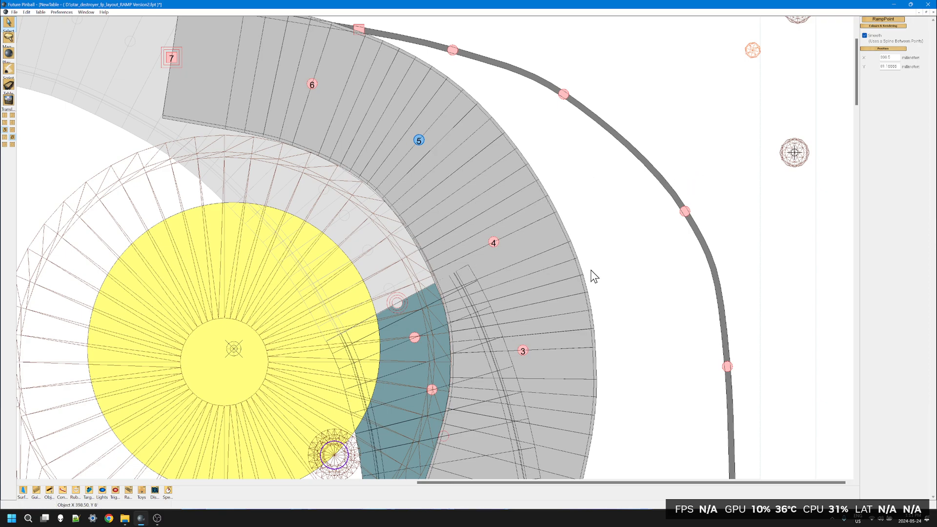
pyautogui.click(588, 285)
pyautogui.moveTo(588, 284); pyautogui.dragTo(463, 210)
pyautogui.press('Right')
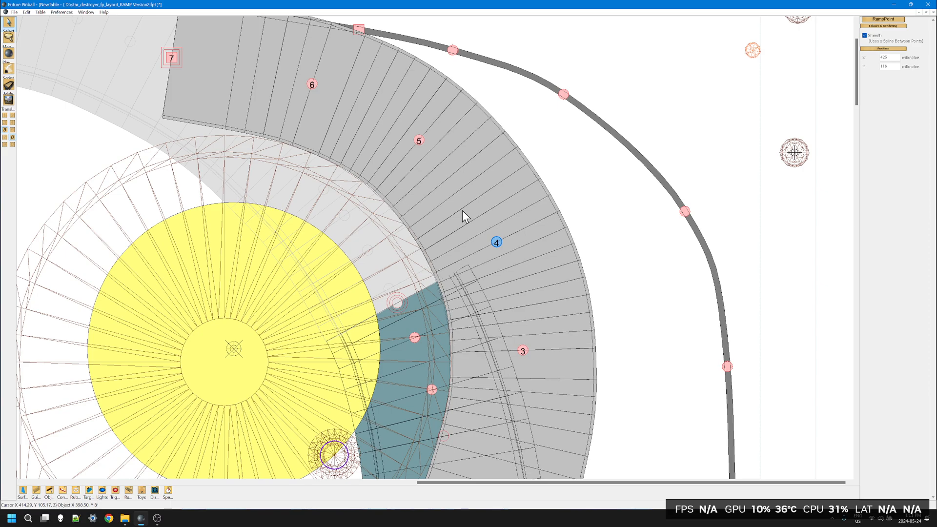
pyautogui.scroll(-2, 615, 399)
pyautogui.moveTo(607, 372); pyautogui.dragTo(499, 274)
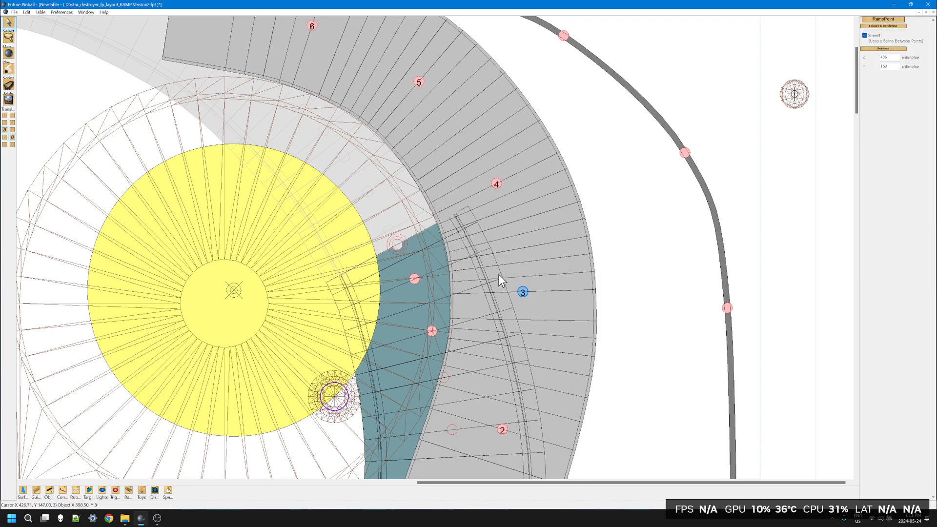
pyautogui.press('Right')
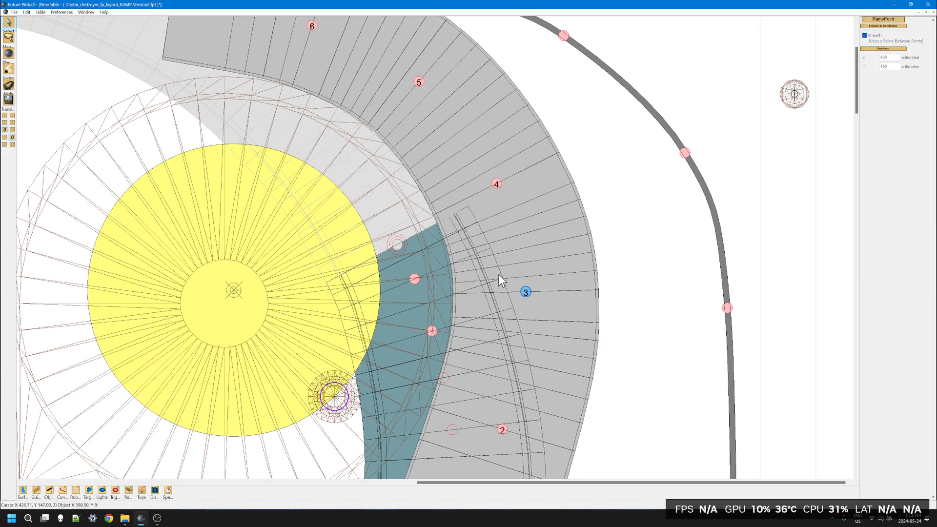
pyautogui.click(623, 413)
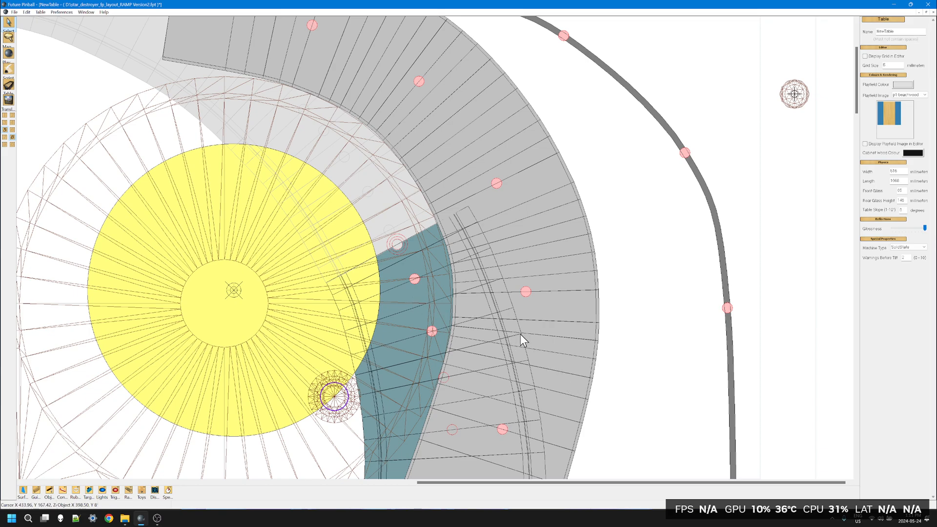
# - Move the grey ramp's point 3 about 2 mm down the playfield and 1 mm to the left
pyautogui.click(526, 291)
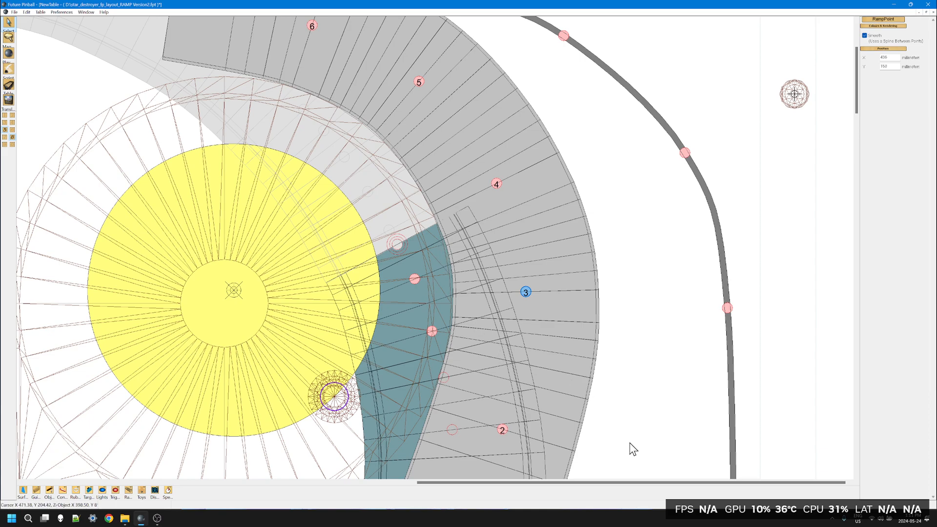
pyautogui.press('Down')
pyautogui.press('Down')
pyautogui.press('Down')
pyautogui.press('Down')
pyautogui.press('Down')
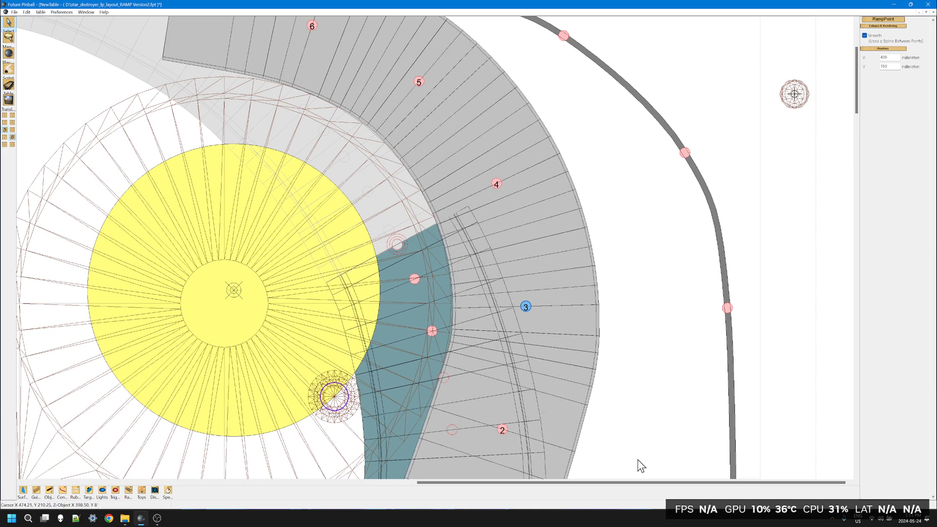
pyautogui.press('Down')
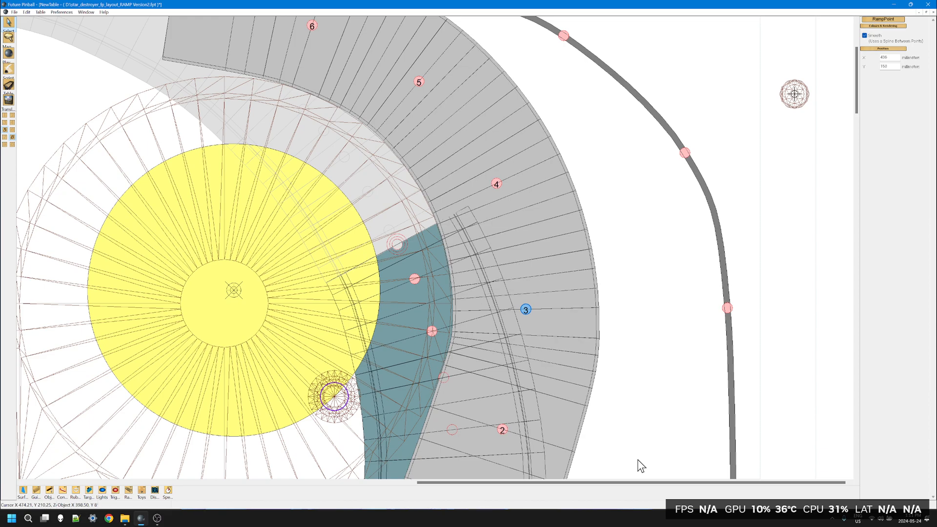
pyautogui.press('Left')
pyautogui.press('Right')
pyautogui.press('Up')
pyautogui.press('Left')
pyautogui.press('Up')
pyautogui.press('Up')
pyautogui.press('Up')
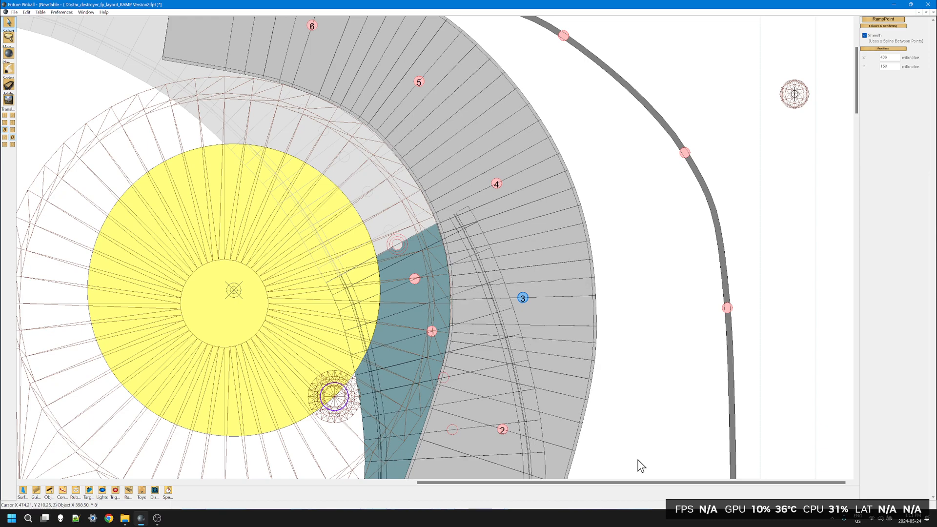
# - Move the grey ramp's point 2 about 3 mm down the playfield and 2 mm to the left
pyautogui.scroll(-3, 628, 419)
pyautogui.moveTo(588, 405); pyautogui.dragTo(481, 312)
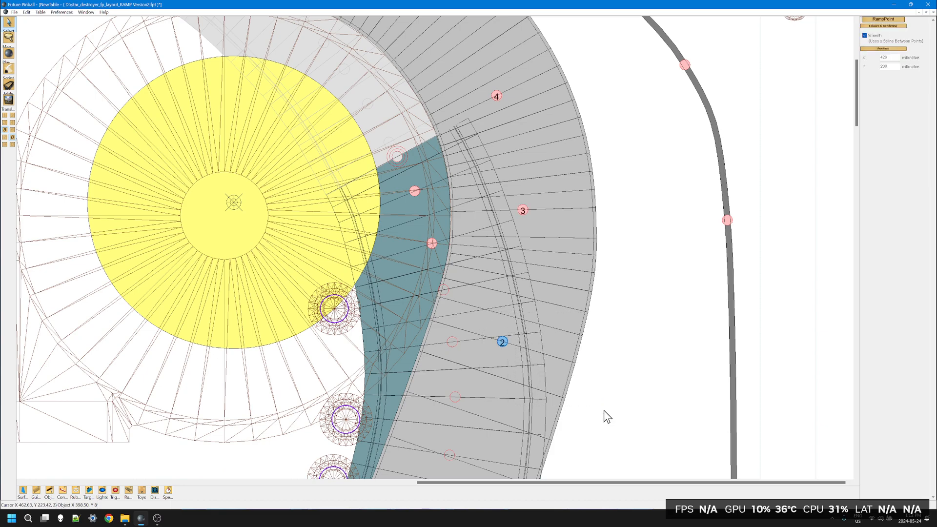
pyautogui.press('Down')
pyautogui.press('Down')
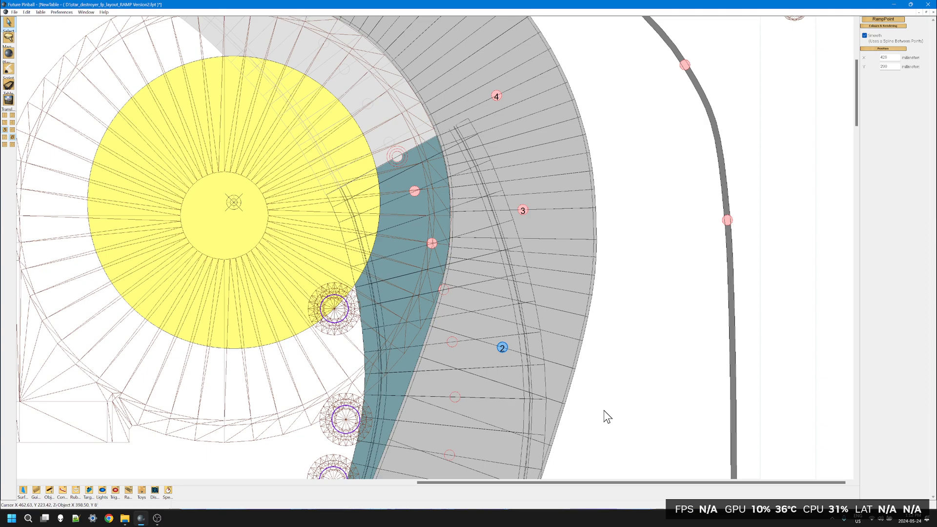
pyautogui.press('Up')
pyautogui.press('Up')
pyautogui.press('Up')
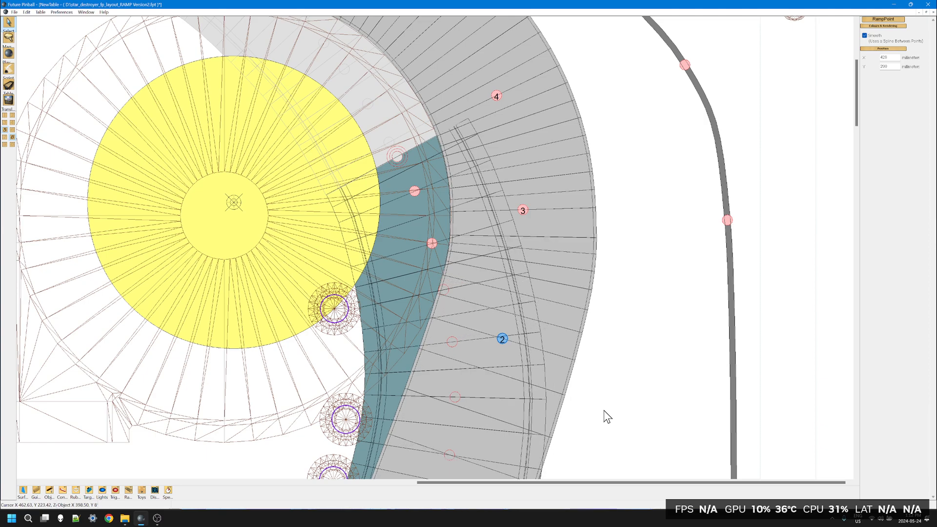
pyautogui.press('Down')
pyautogui.press('Down')
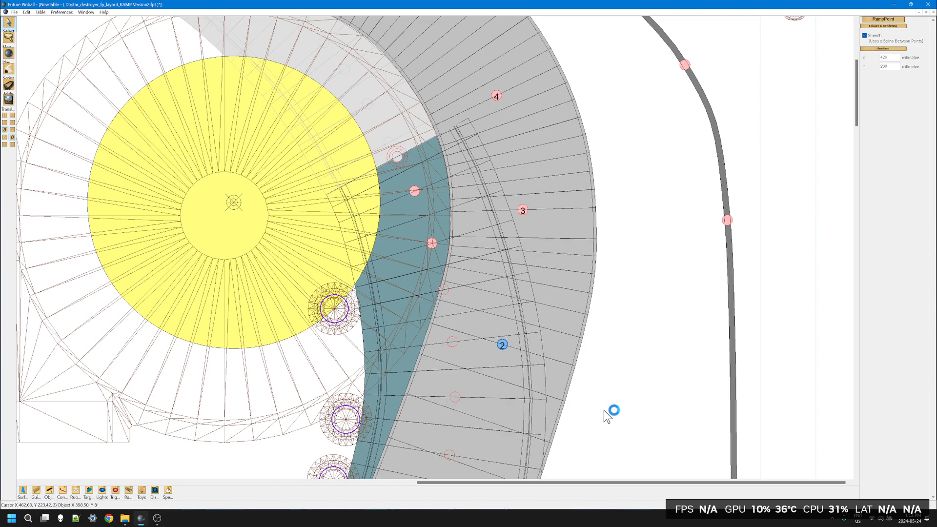
pyautogui.press('Down')
pyautogui.press('Left')
pyautogui.press('Down')
pyautogui.press('Left')
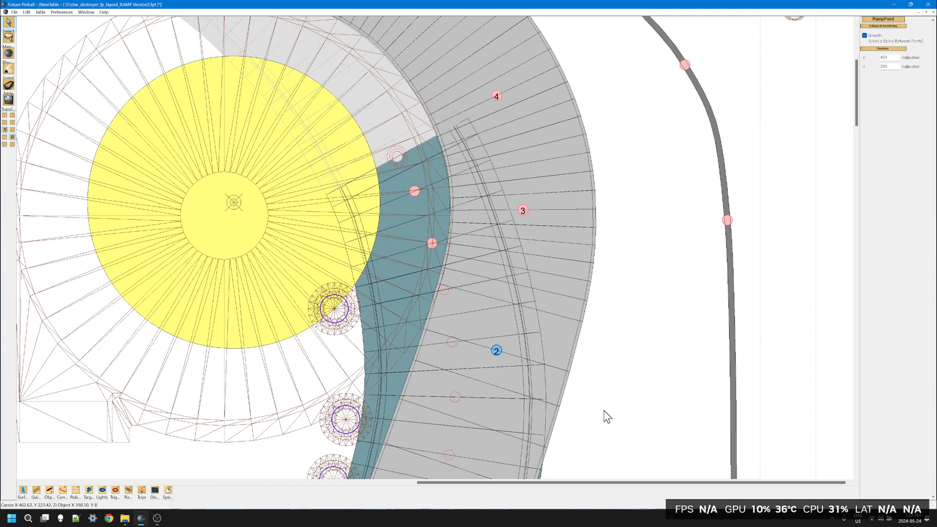
# - Move the grey ramp's point 2 another 2 mm down the playfield and deselect the ramp
pyautogui.scroll(-4, 581, 345)
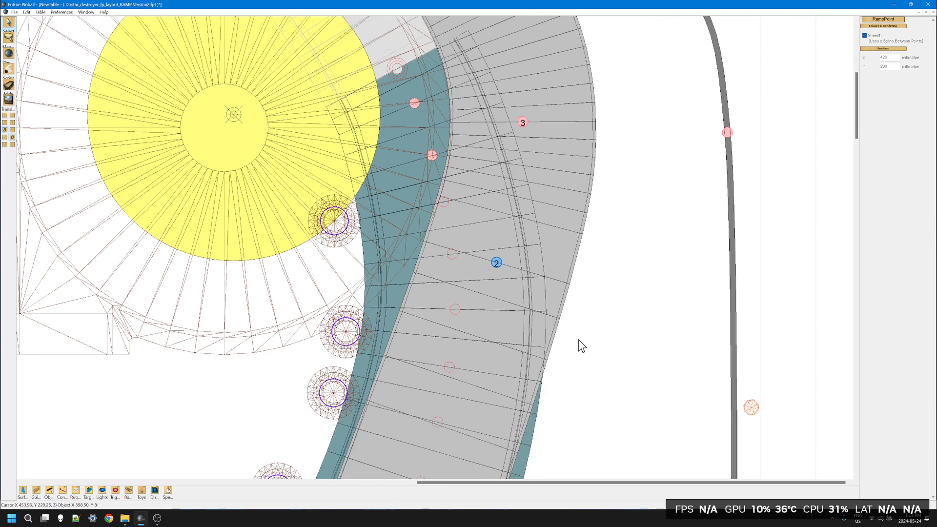
pyautogui.scroll(-1, 581, 345)
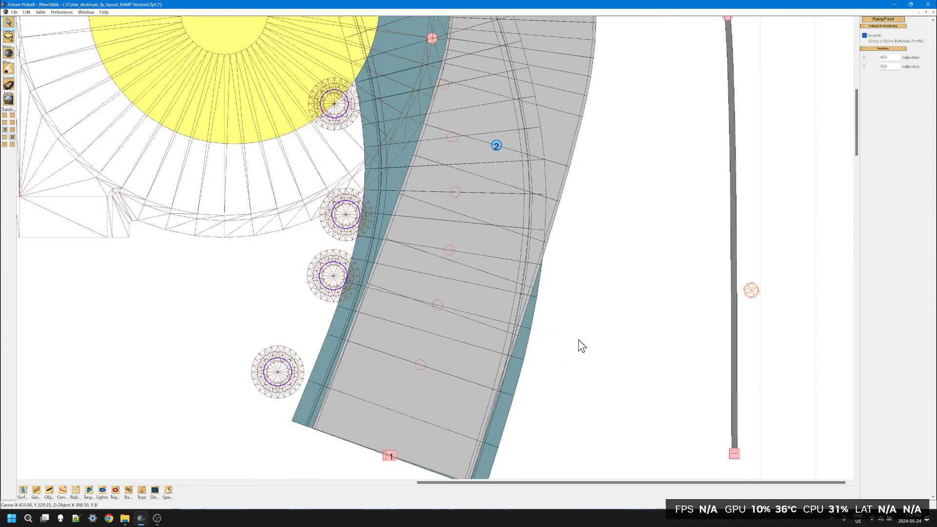
pyautogui.press('Down')
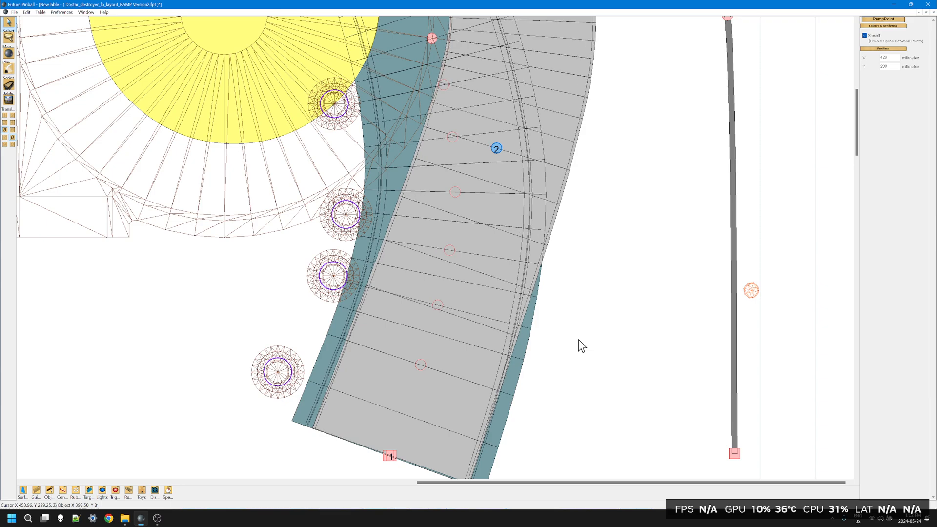
pyautogui.press('Down')
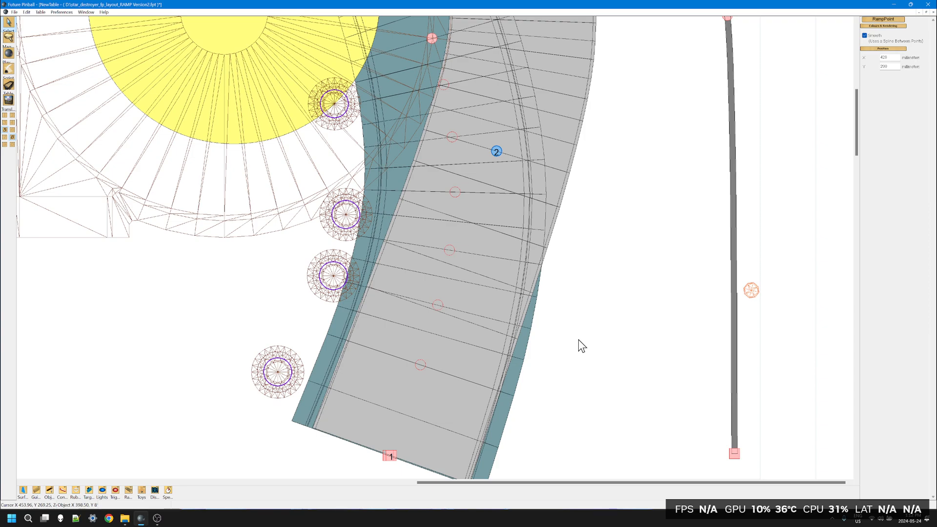
pyautogui.scroll(3, 578, 340)
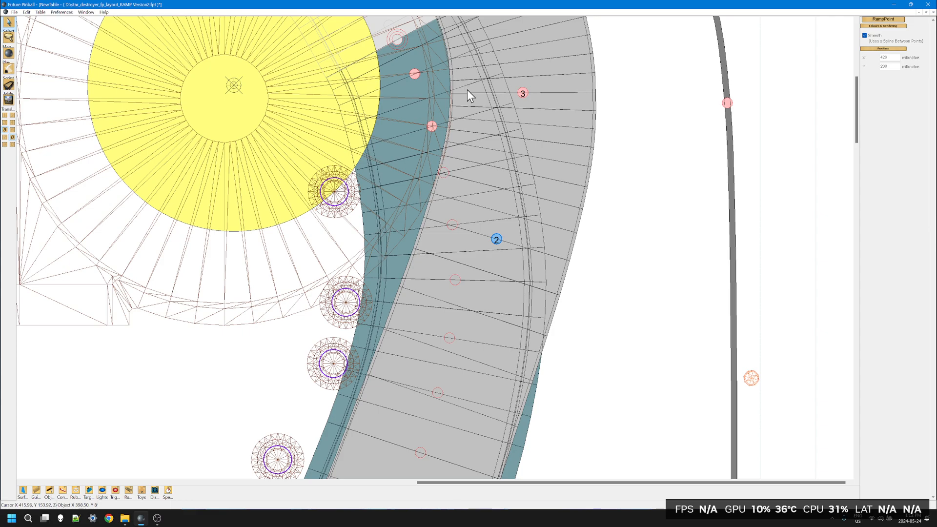
pyautogui.click(414, 172)
pyautogui.click(607, 335)
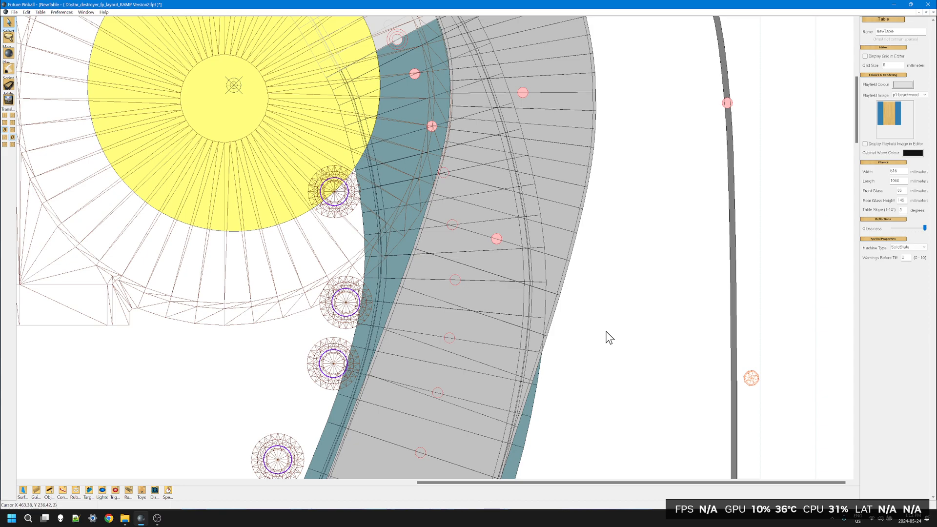
# - Snap the grey ramp's points 2 and 3 to the nearest millimetre
pyautogui.click(494, 241)
pyautogui.rightClick(495, 241)
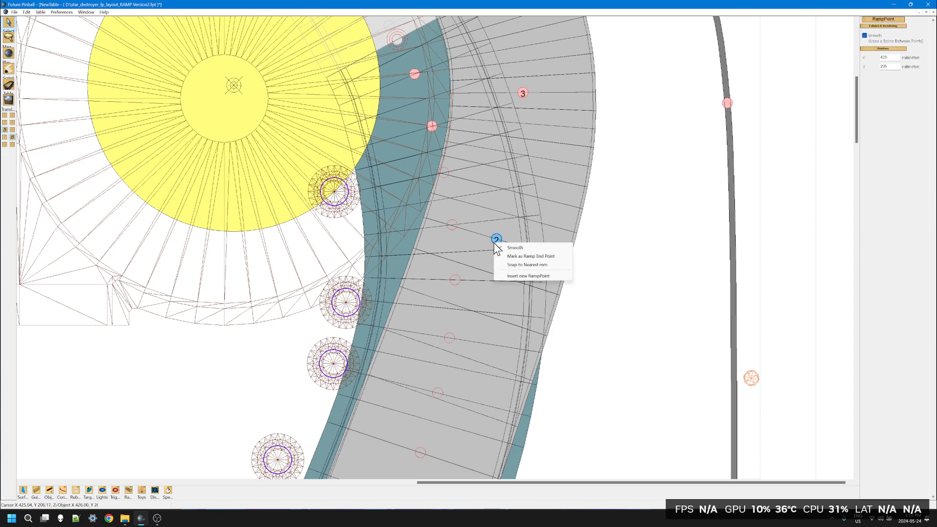
pyautogui.click(526, 265)
pyautogui.click(525, 94)
pyautogui.rightClick(525, 94)
pyautogui.click(542, 116)
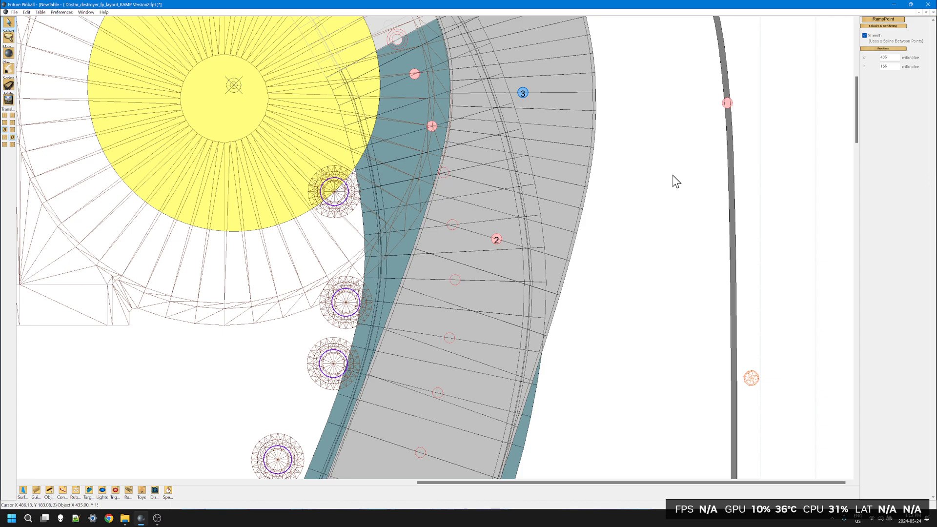
pyautogui.scroll(3, 673, 178)
pyautogui.click(386, 171)
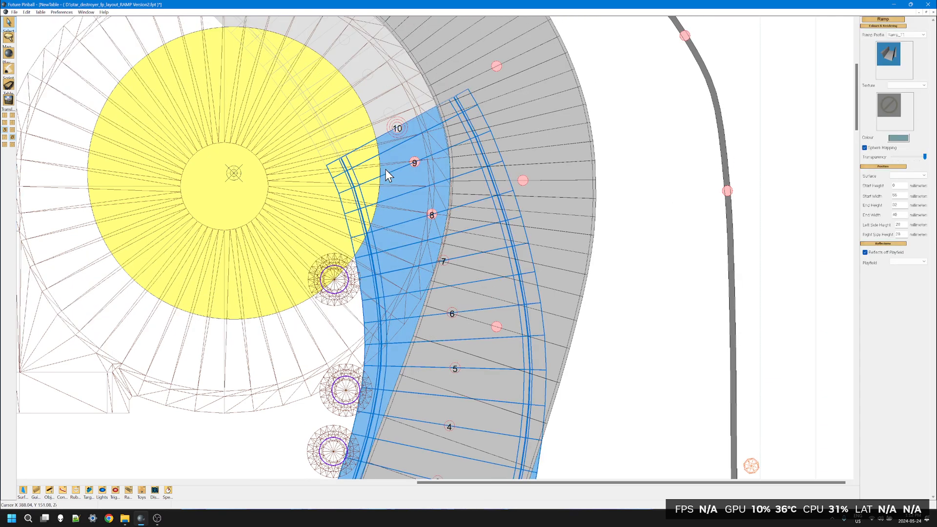
pyautogui.click(245, 221)
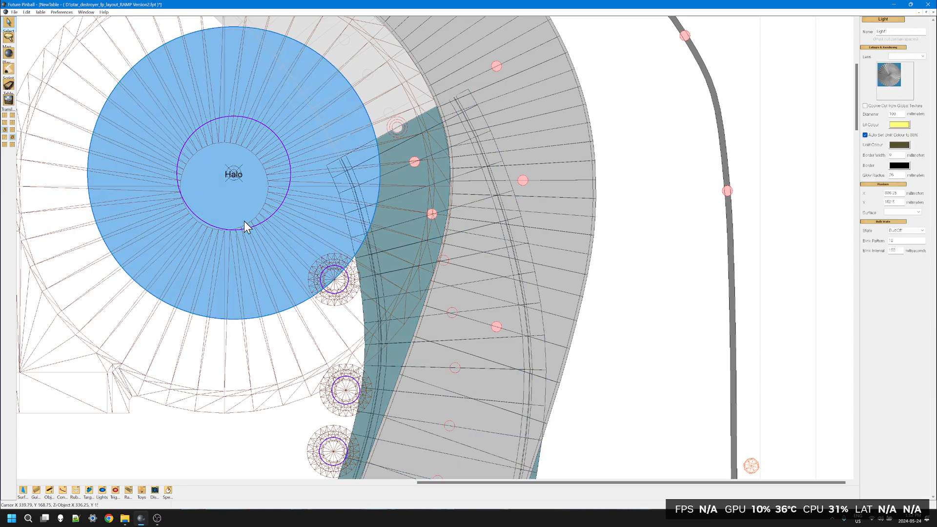
pyautogui.click(269, 346)
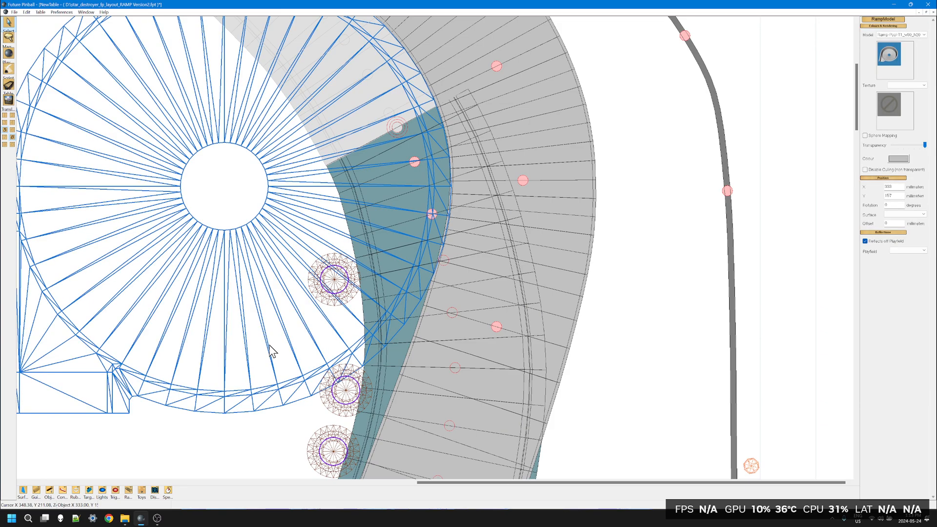
pyautogui.click(522, 181)
pyautogui.click(496, 327)
# - Insert a new ramp point on the grey ramp between its starting point 1 and point 2
pyautogui.scroll(-10, 498, 326)
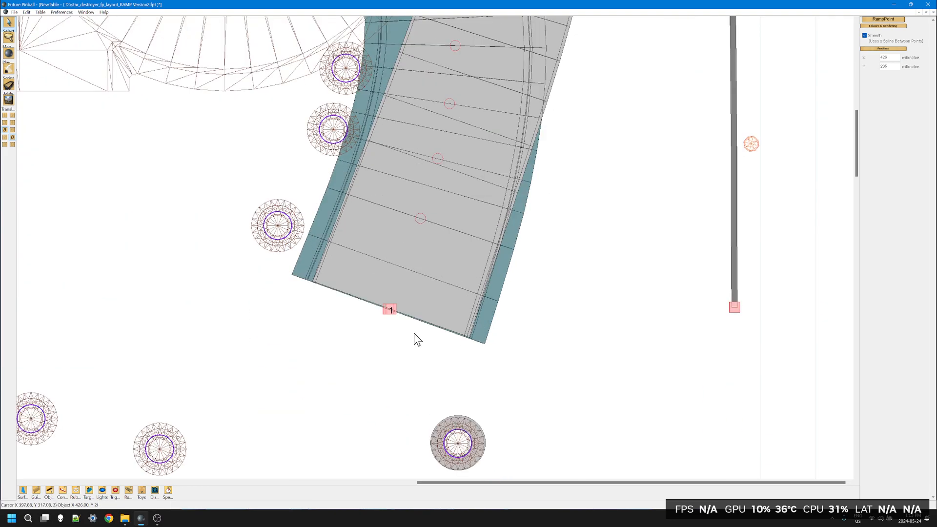
pyautogui.click(389, 313)
pyautogui.rightClick(389, 314)
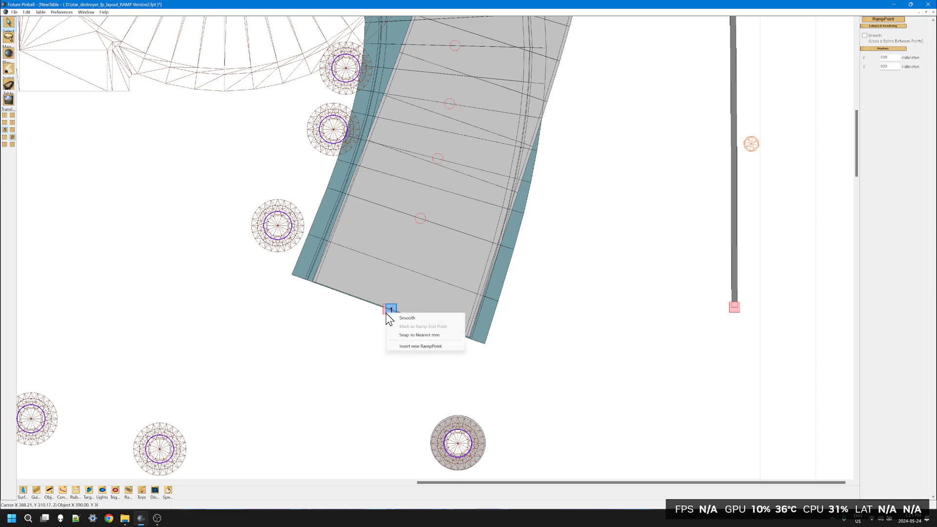
pyautogui.click(383, 291)
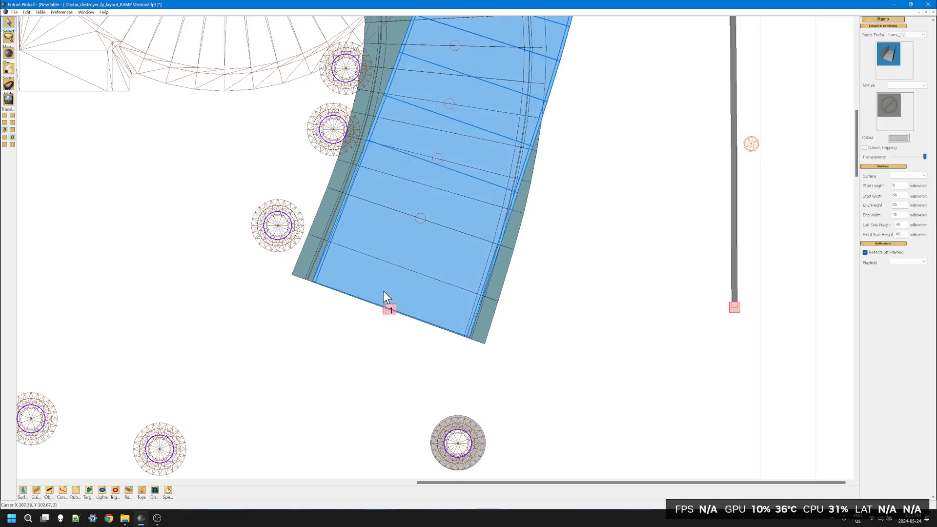
pyautogui.click(390, 312)
pyautogui.rightClick(390, 312)
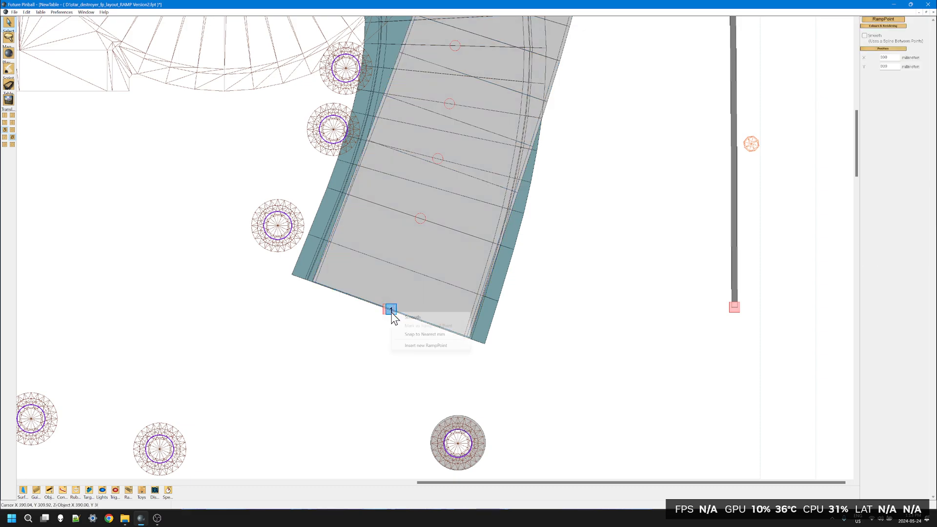
pyautogui.click(413, 346)
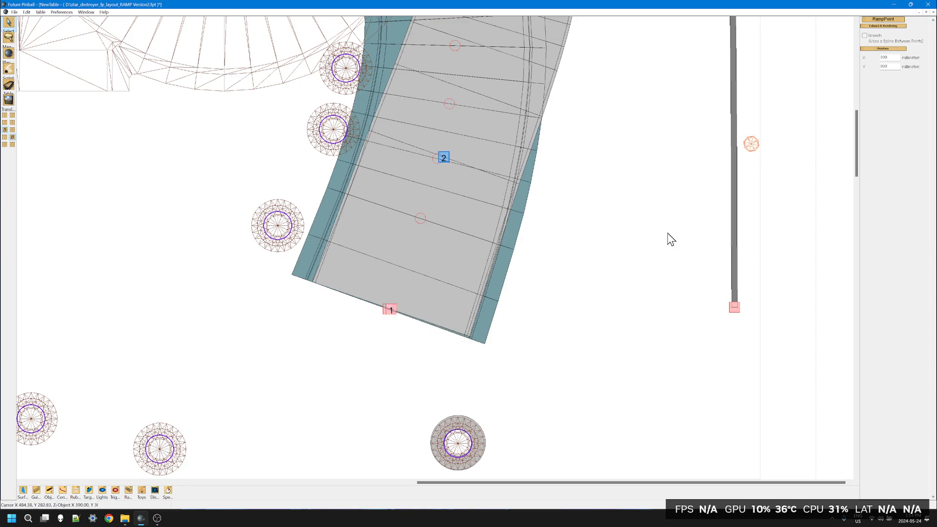
# - Move the grey ramp's point 3 about 4 mm up the playfield, keeping its horizontal position
pyautogui.scroll(5, 666, 242)
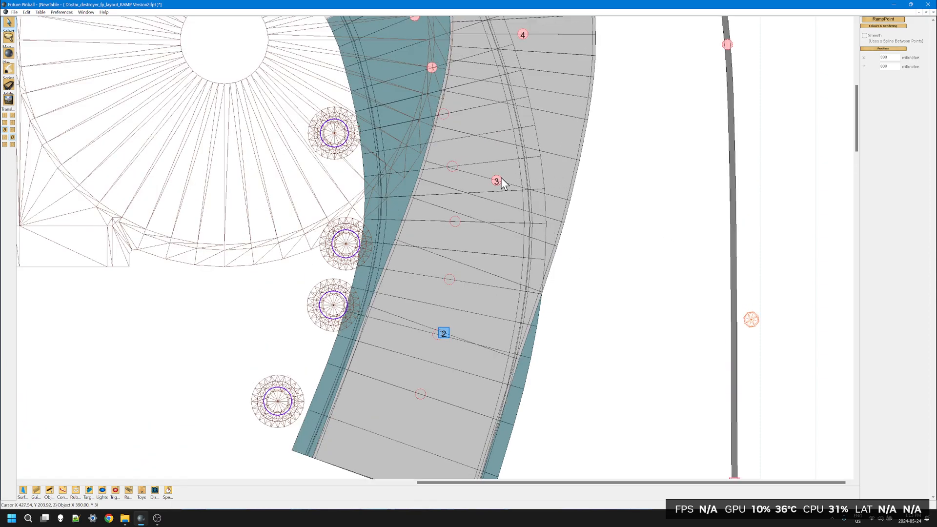
pyautogui.click(496, 181)
pyautogui.press('Up')
pyautogui.press('Right')
pyautogui.press('Up')
pyautogui.press('Up')
pyautogui.press('Up')
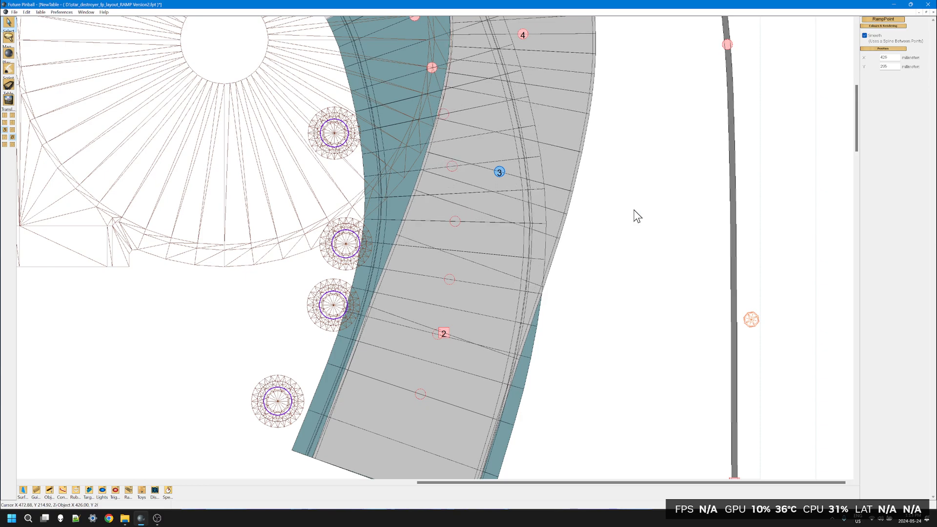
pyautogui.press('Right')
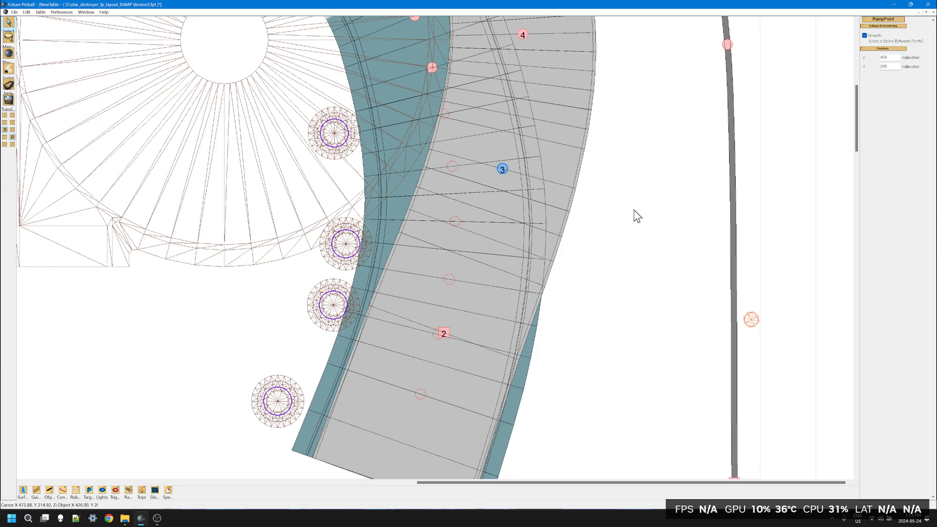
pyautogui.press('Left')
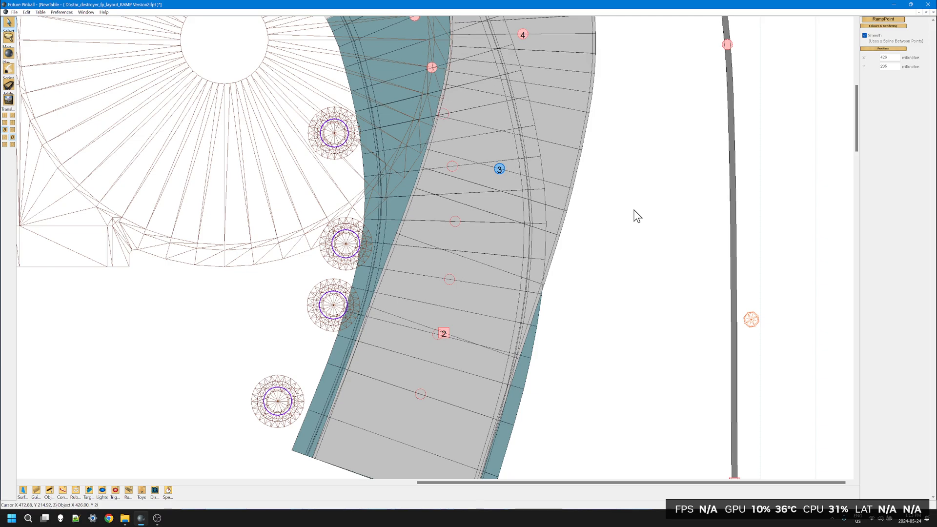
pyautogui.press('Left')
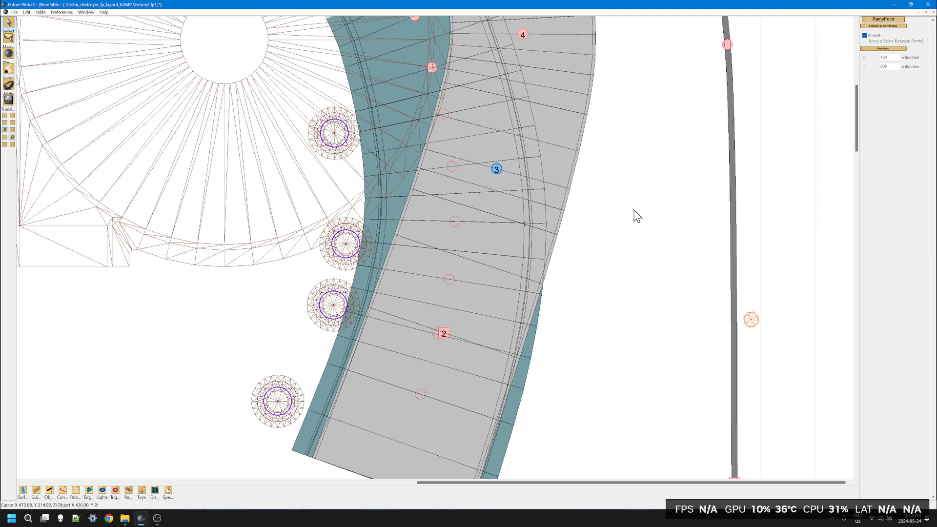
# - Move the circular model ramp 2 mm to the left and 2 mm up the playfield
pyautogui.click(233, 172)
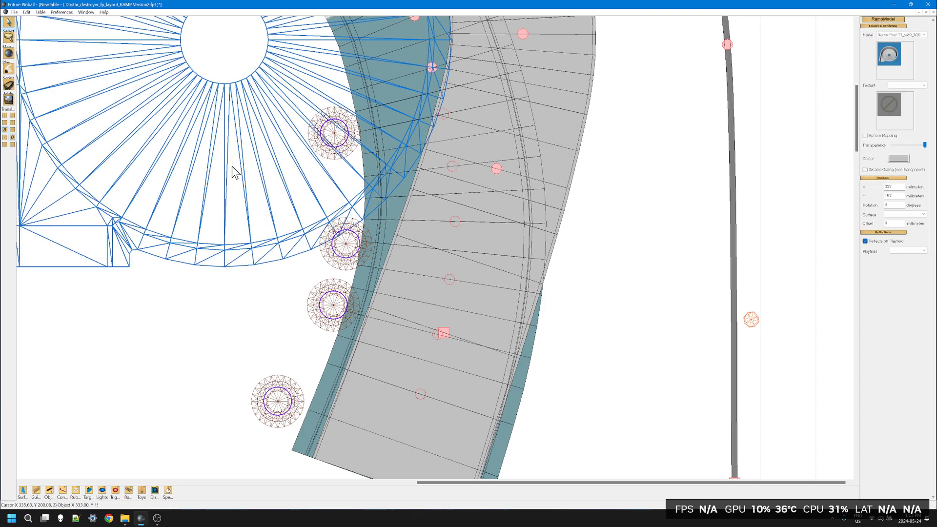
pyautogui.press('Left')
pyautogui.press('Left')
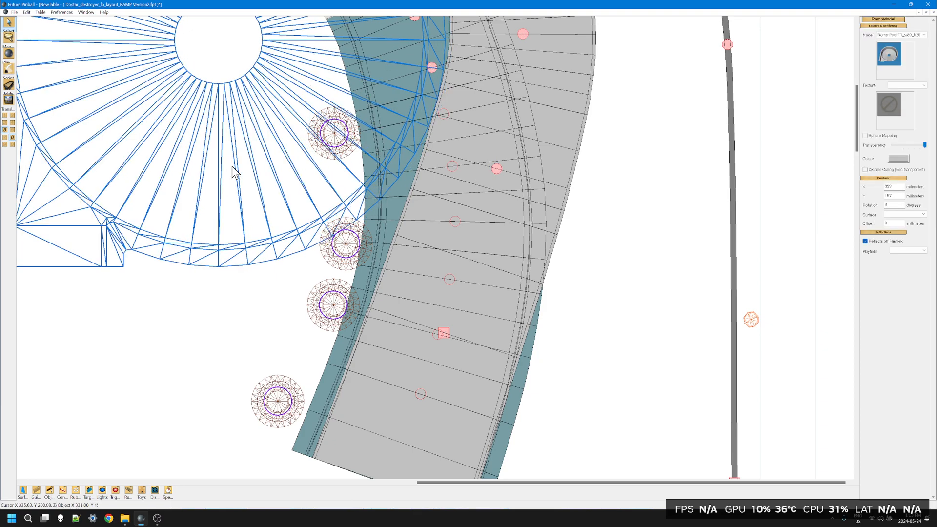
pyautogui.scroll(5, 233, 171)
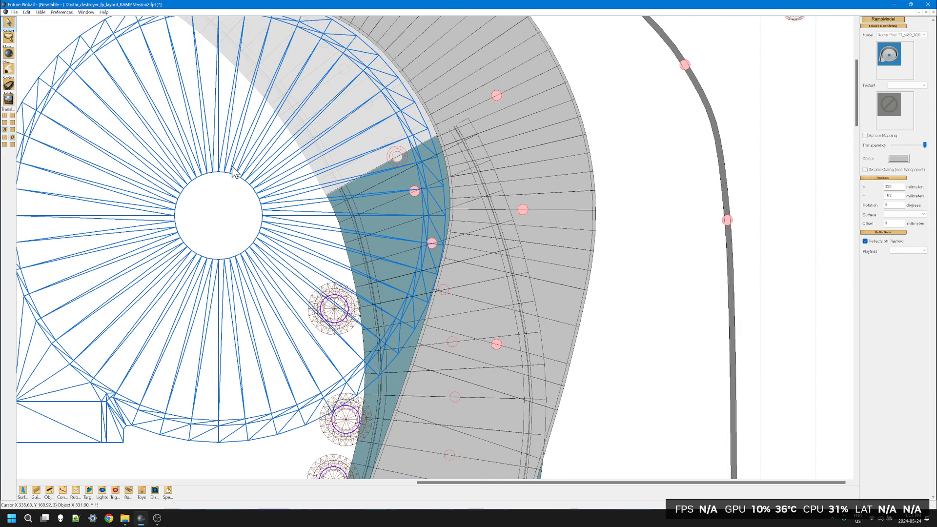
pyautogui.press('Up')
pyautogui.press('Up')
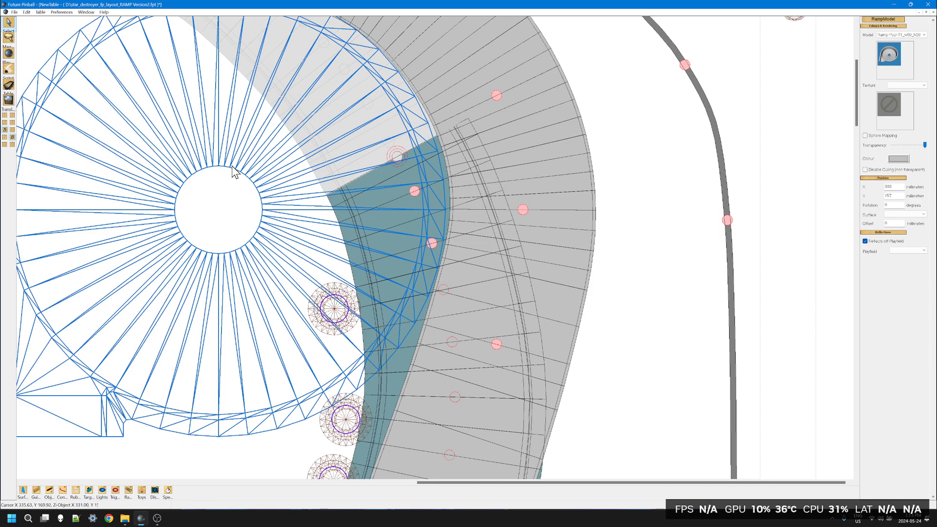
pyautogui.press('Up')
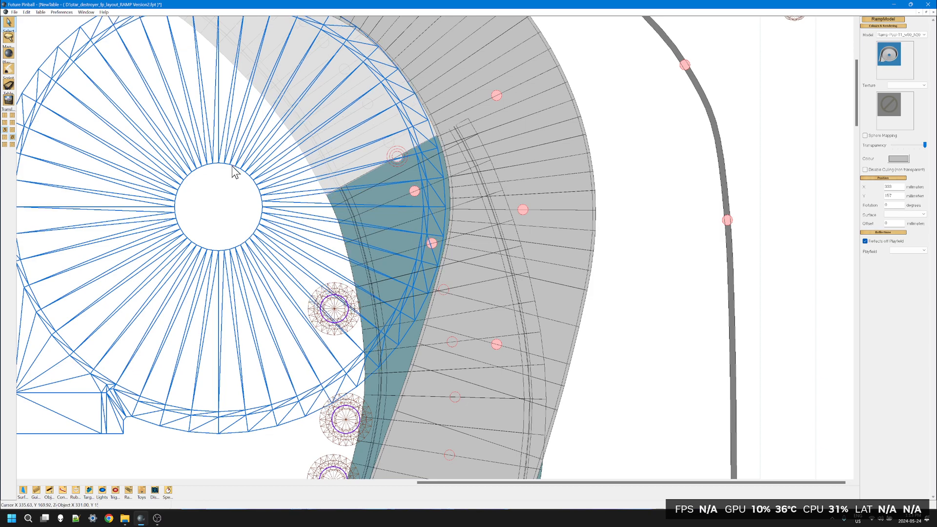
pyautogui.press('Down')
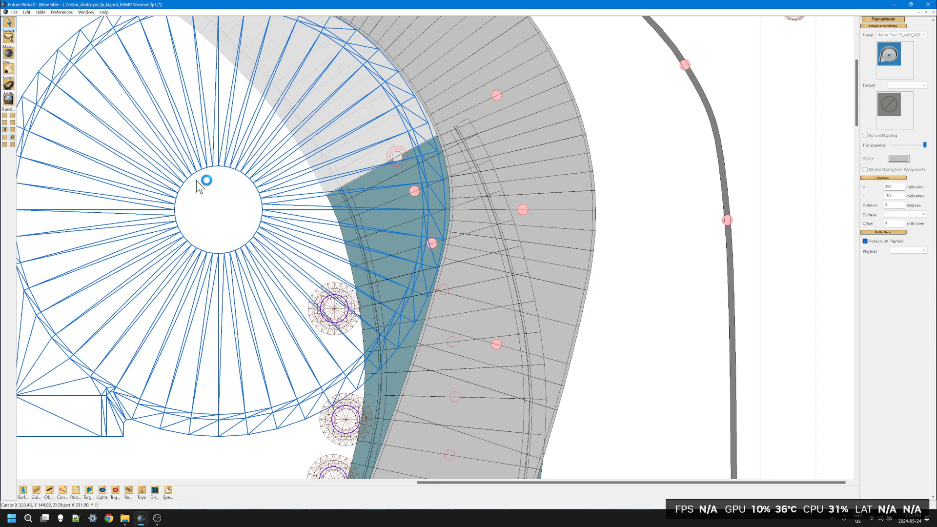
# - Move the grey ramp's point 4 about 2 mm to the left and 1 mm down the playfield
pyautogui.moveTo(620, 243); pyautogui.dragTo(497, 191)
pyautogui.press('Left')
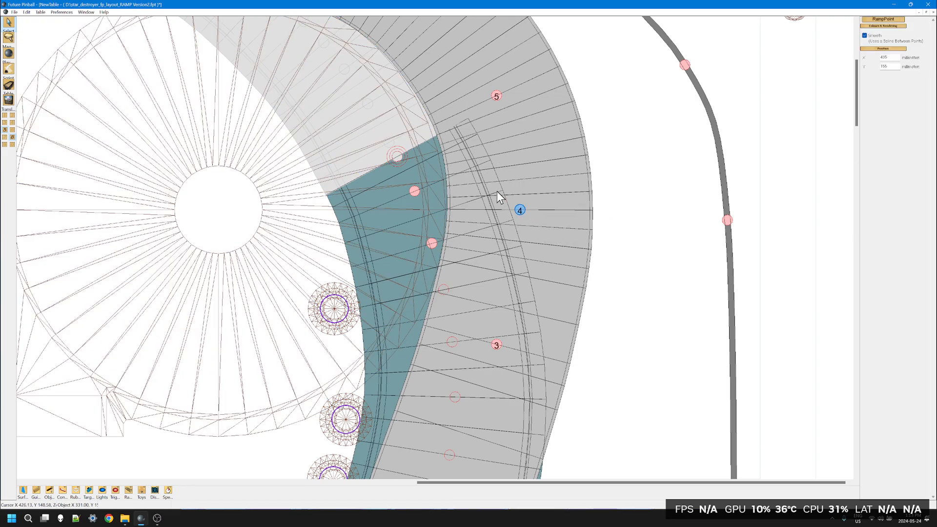
pyautogui.press('Left')
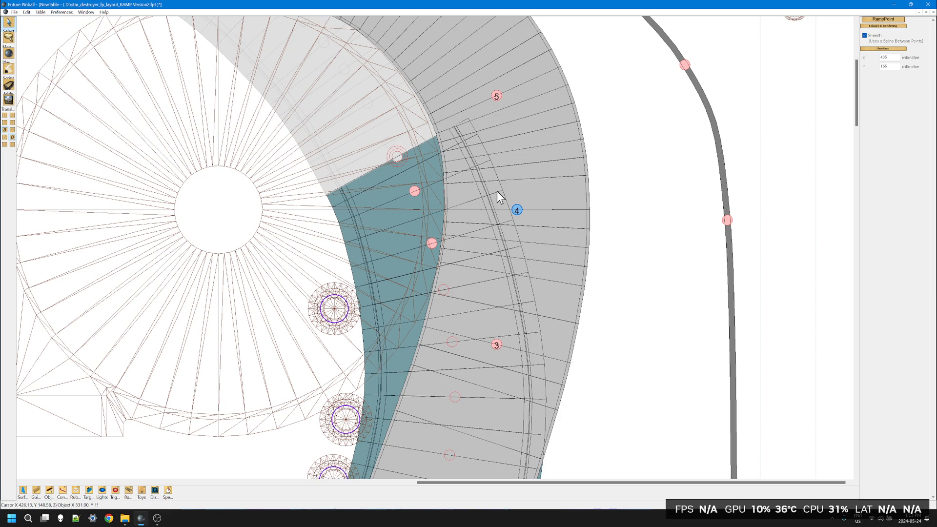
pyautogui.press('Down')
pyautogui.press('Right')
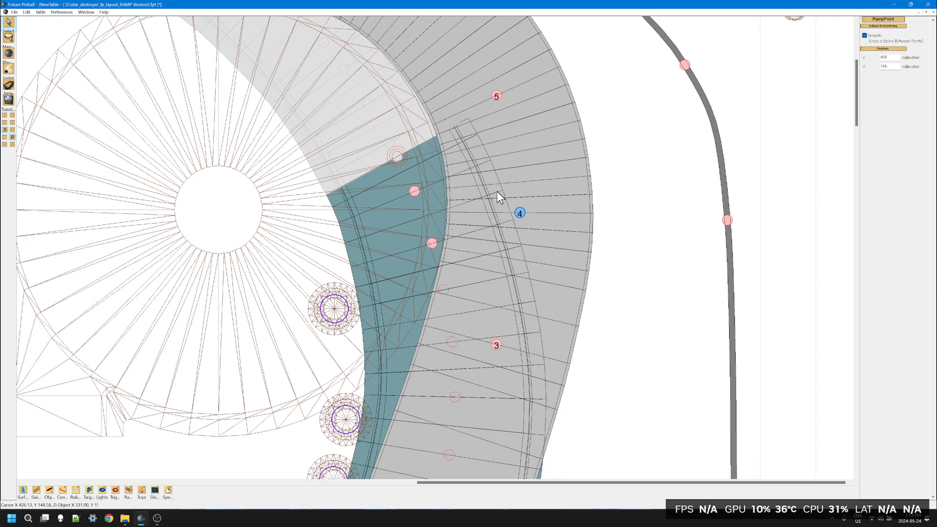
pyautogui.press('Left')
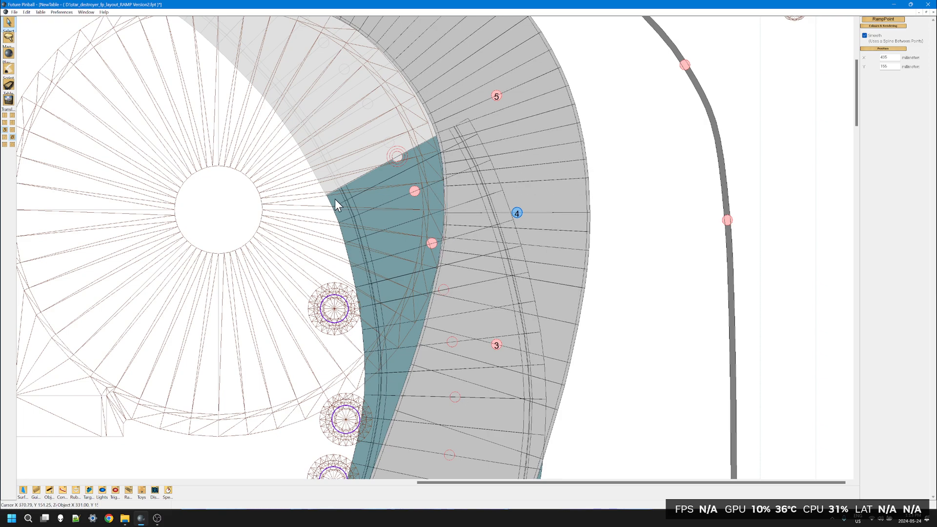
# - Snap the circular model ramp to the nearest millimetre
pyautogui.click(226, 219)
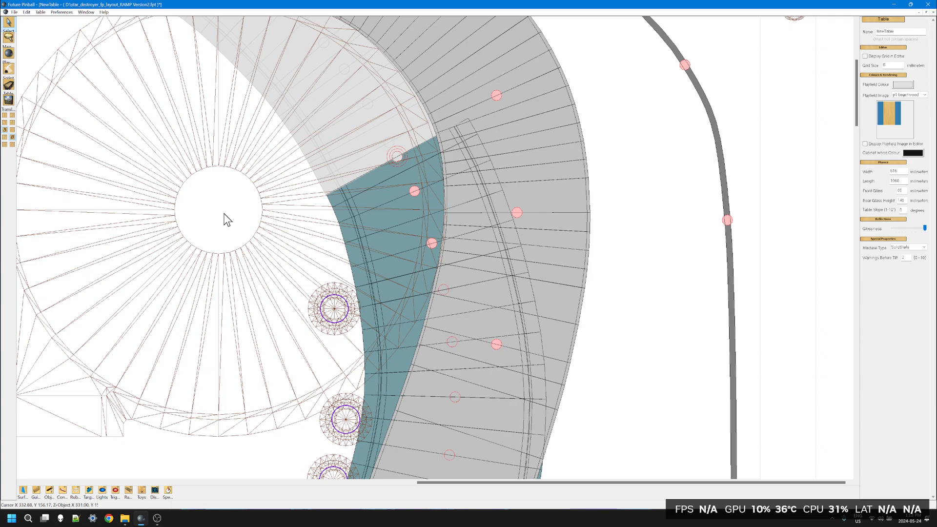
pyautogui.rightClick(241, 284)
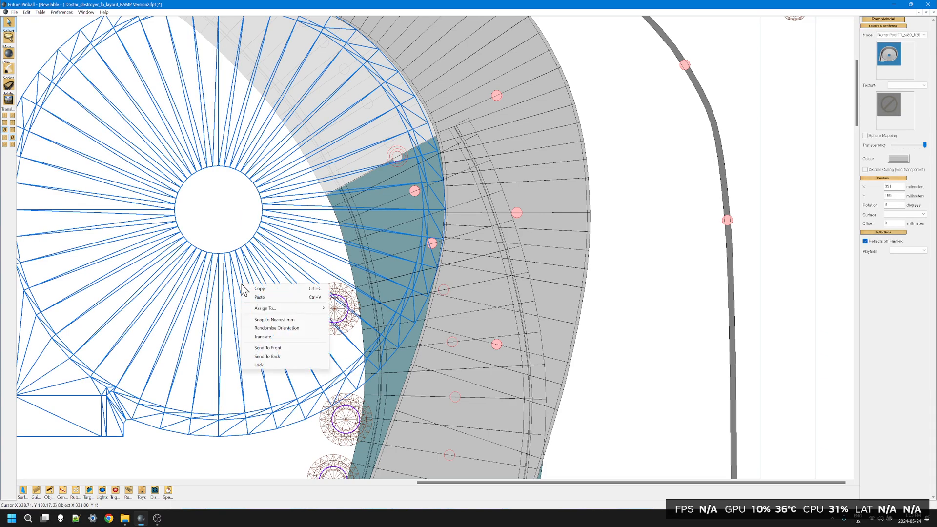
pyautogui.click(260, 316)
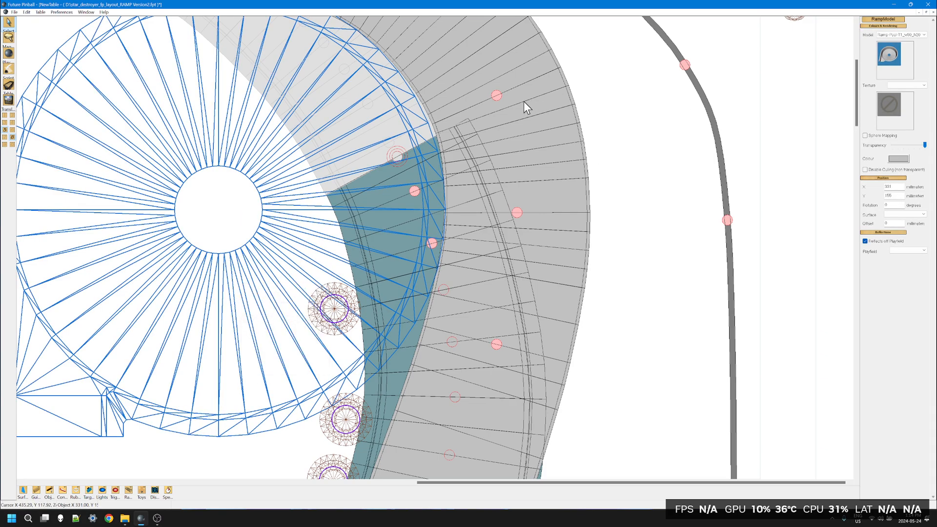
# - Nudge the grey ramp's point 5 by 1 mm down the playfield and 1 mm to the left
pyautogui.click(498, 97)
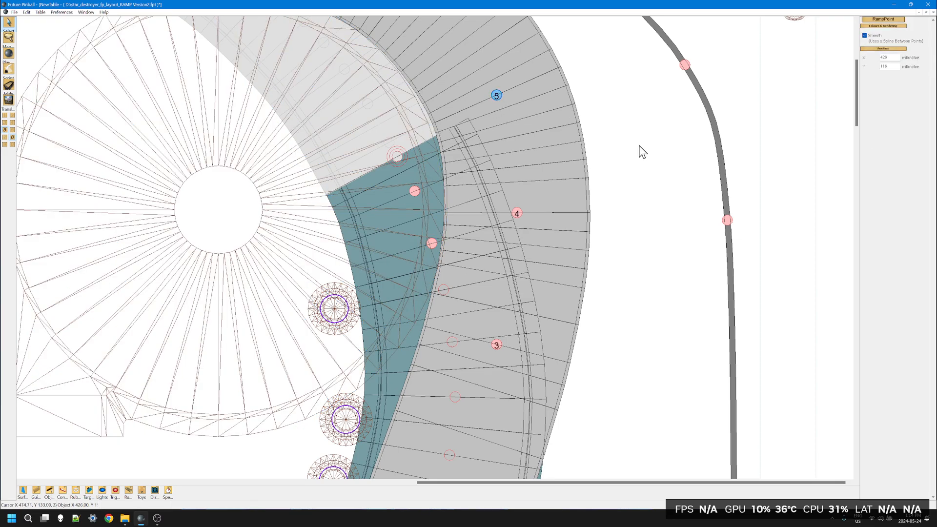
pyautogui.press('Down')
pyautogui.press('Left')
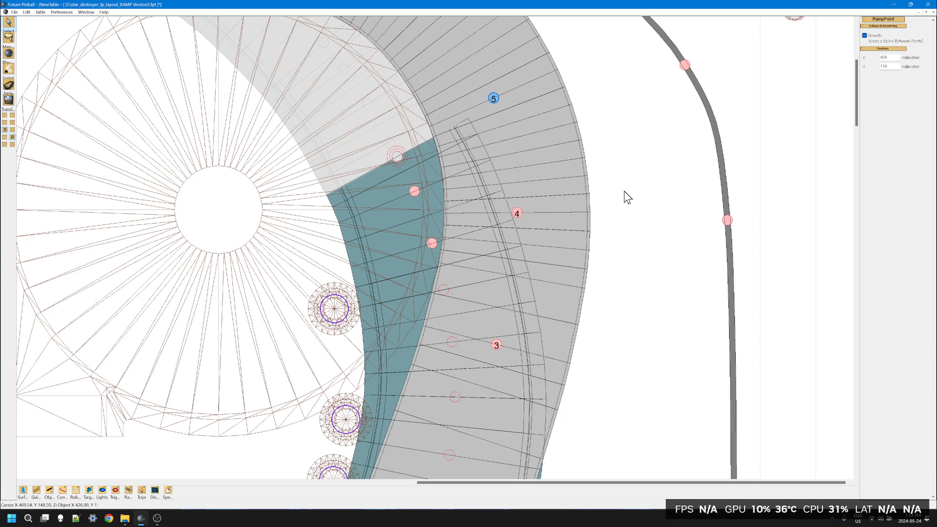
# - Move the grey ramp's point 3 about 4 mm down the playfield and 2 mm to the left
pyautogui.scroll(-3, 594, 250)
pyautogui.scroll(-1, 591, 245)
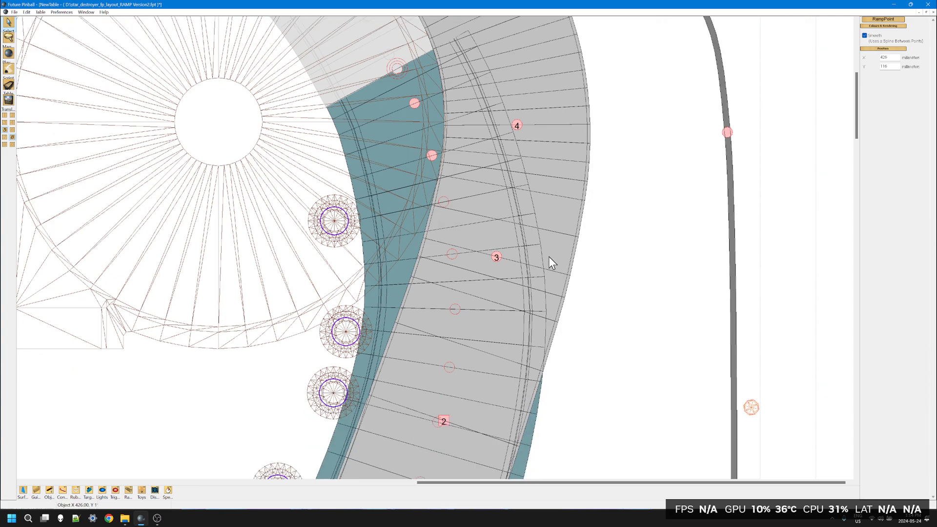
pyautogui.click(494, 258)
pyautogui.press('Down')
pyautogui.press('Down')
pyautogui.press('Left')
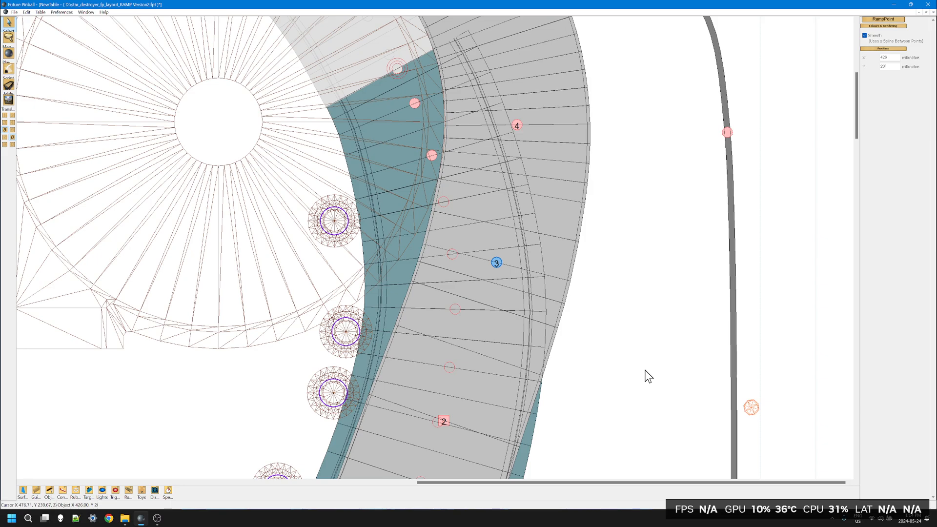
pyautogui.press('Down')
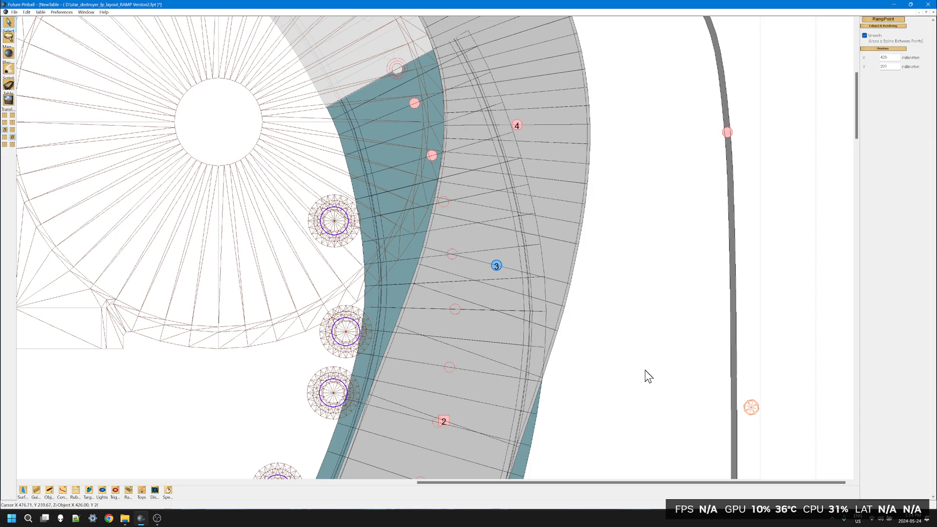
pyautogui.press('Left')
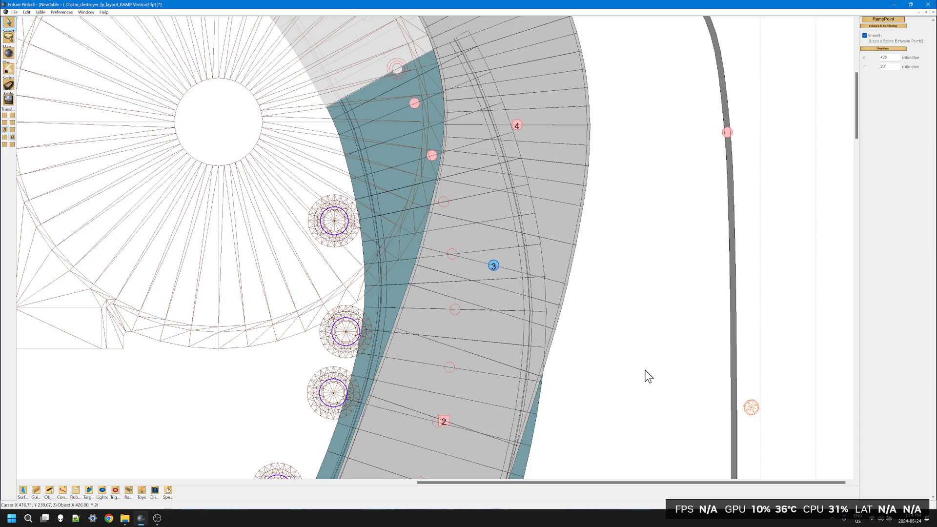
pyautogui.press('Down')
pyautogui.press('Left')
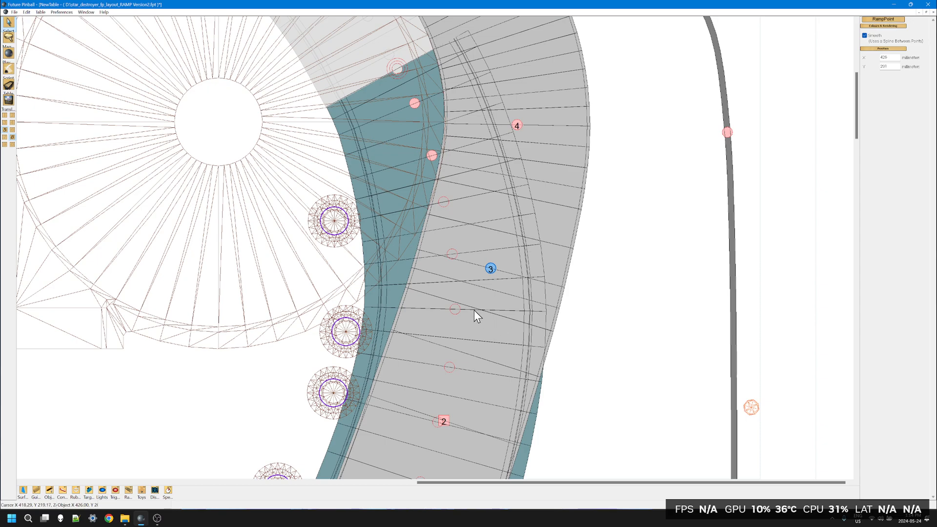
# - Move the teal ramp to the right, clear of the grey ramp and beyond the playfield's curved right-hand wall
pyautogui.click(393, 282)
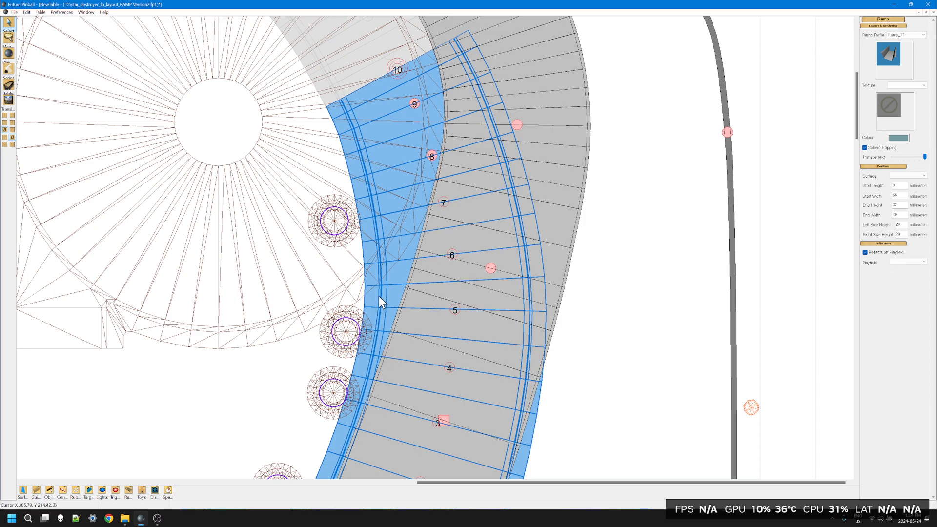
pyautogui.press('Right')
pyautogui.press('Right')
pyautogui.press('Right')
pyautogui.press('Right')
pyautogui.press('Right')
pyautogui.press('Right')
pyautogui.press('Right')
pyautogui.press('Right')
pyautogui.press('Right')
pyautogui.press('Right')
pyautogui.press('Right')
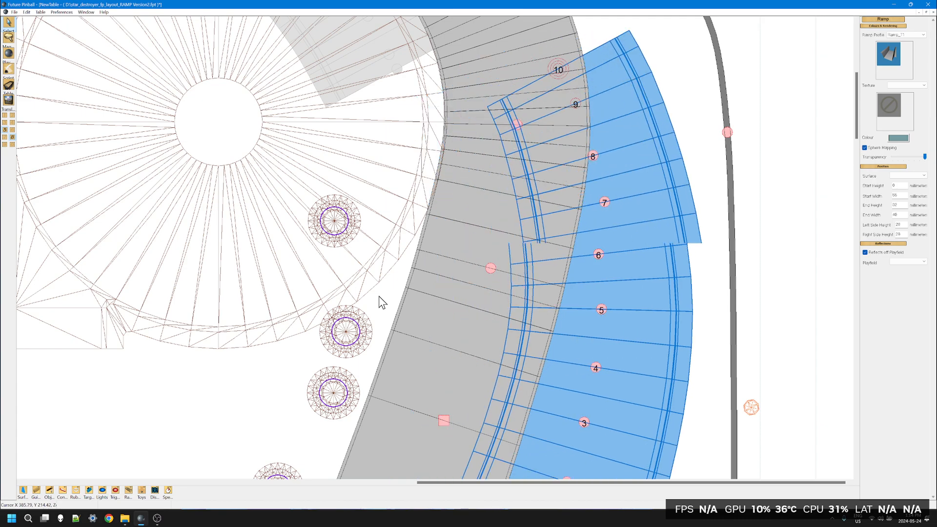
pyautogui.press('Right')
pyautogui.press('Right')
pyautogui.press('Right')
pyautogui.press('Right')
pyautogui.press('Right')
pyautogui.press('Right')
pyautogui.press('Right')
pyautogui.press('Right')
pyautogui.press('Right')
pyautogui.press('Right')
pyautogui.press('Right')
pyautogui.press('Right')
pyautogui.press('Right')
pyautogui.press('Right')
pyautogui.press('Right')
pyautogui.press('Right')
pyautogui.press('Right')
pyautogui.press('Right')
pyautogui.press('Right')
pyautogui.press('Right')
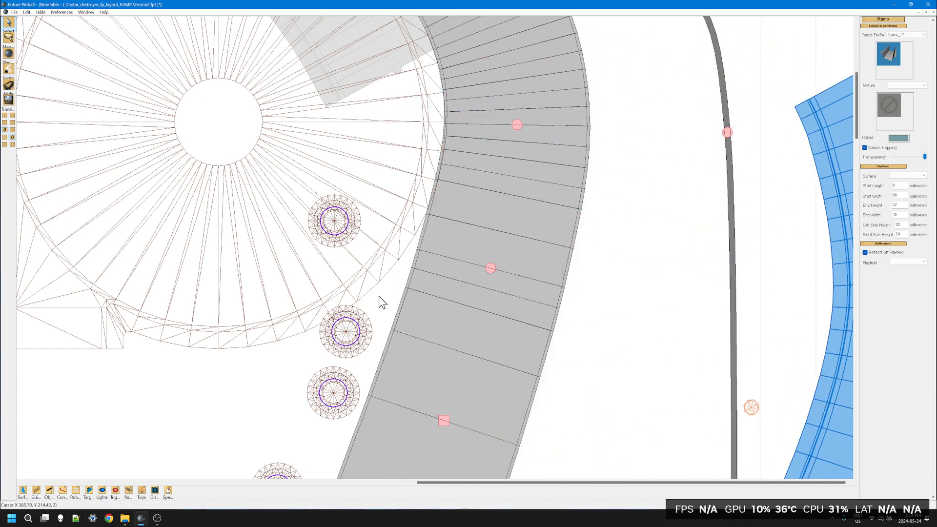
pyautogui.press('Right')
pyautogui.press('Right')
pyautogui.press('Right')
pyautogui.press('Right')
pyautogui.press('Right')
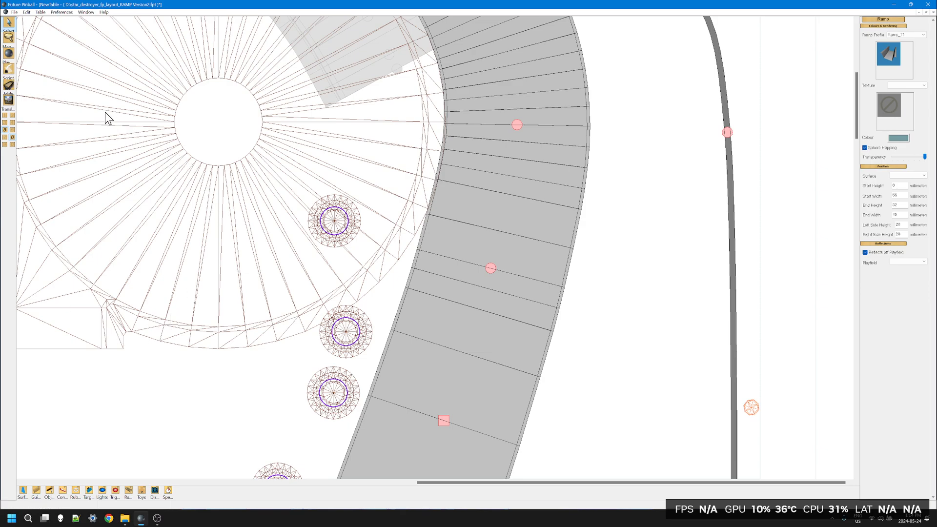
# - Start a play test of the table with the adjusted ramp layout
pyautogui.click(8, 54)
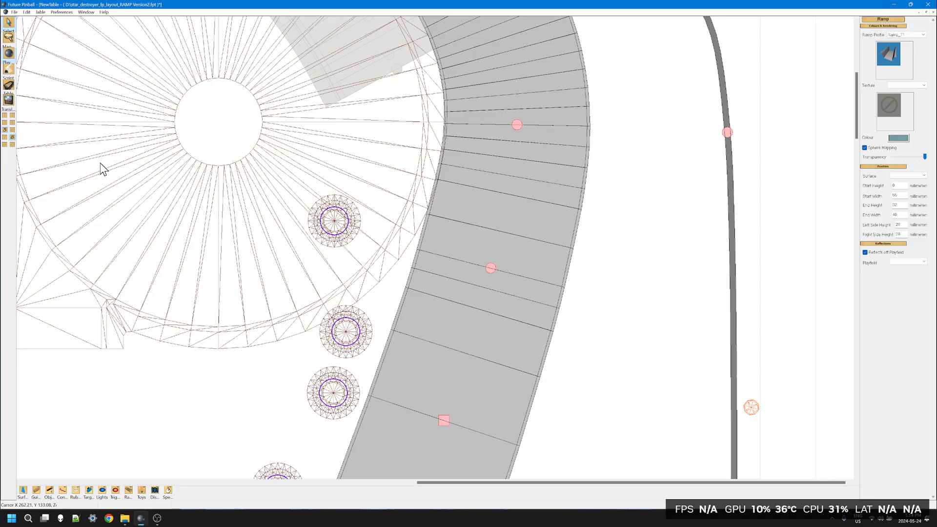